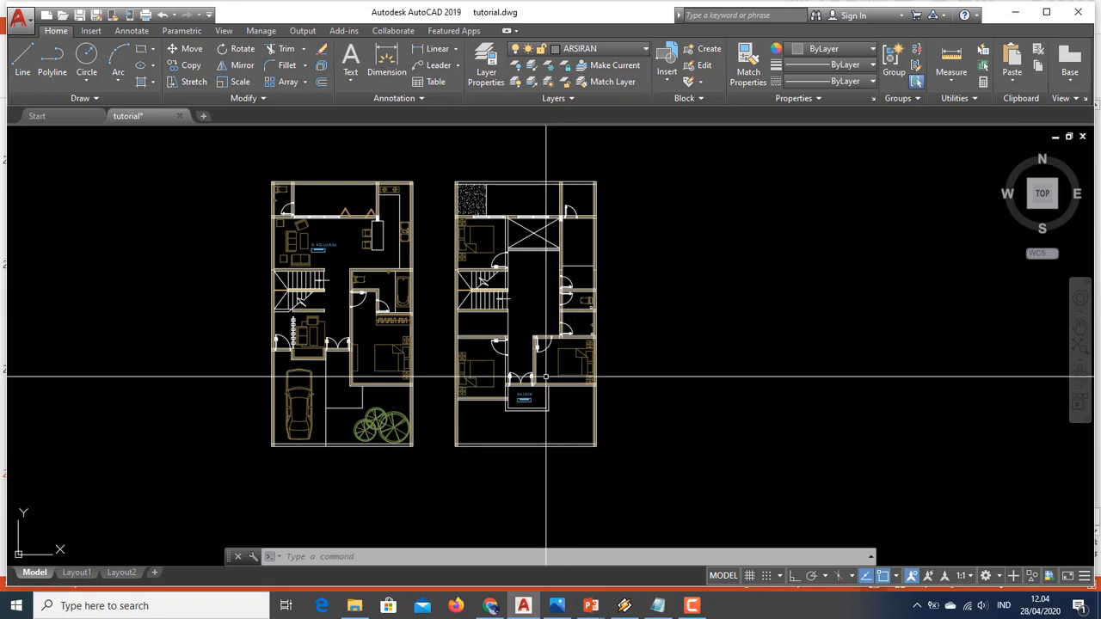
Step: Switch to the Photos viewer to examine the reference house image, and return to the AutoCAD drawing
middle_drag(545, 365, 510, 372)
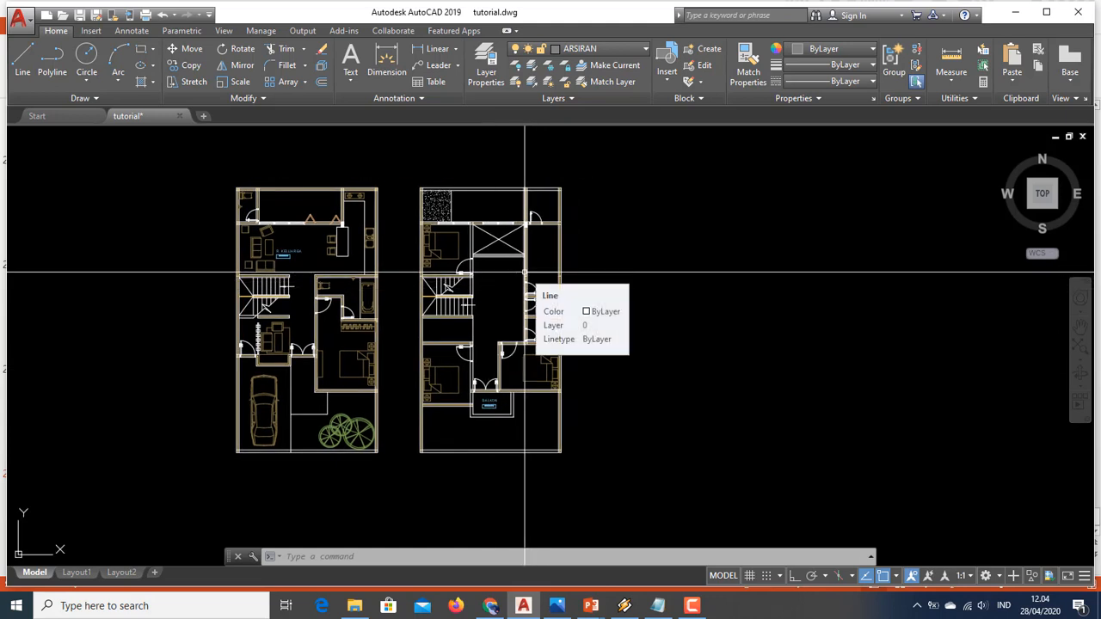
middle_drag(559, 345, 550, 354)
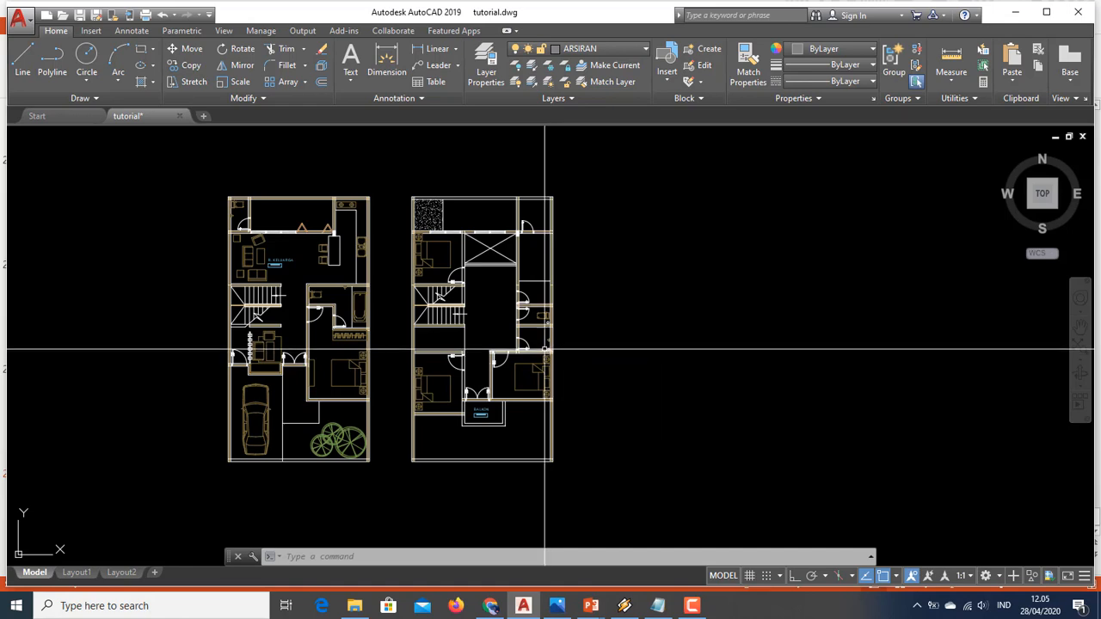
click(556, 605)
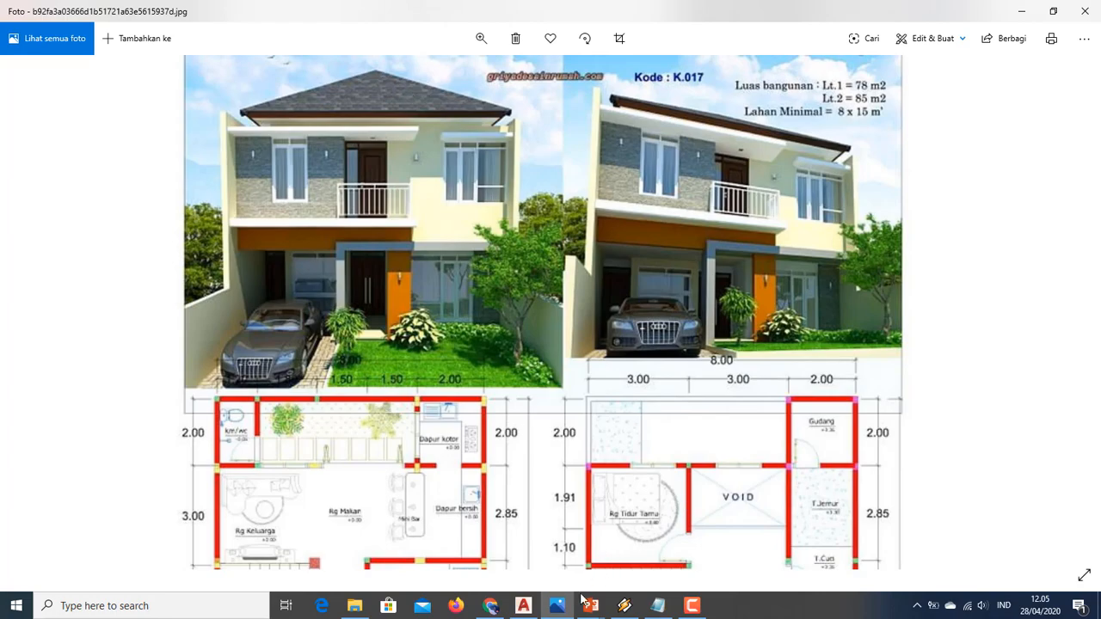
click(522, 606)
Step: Copy the whole upper floor plan horizontally about 12,200 units to its right, using its lower-left corner as base point with Ortho on
middle_drag(482, 391, 419, 395)
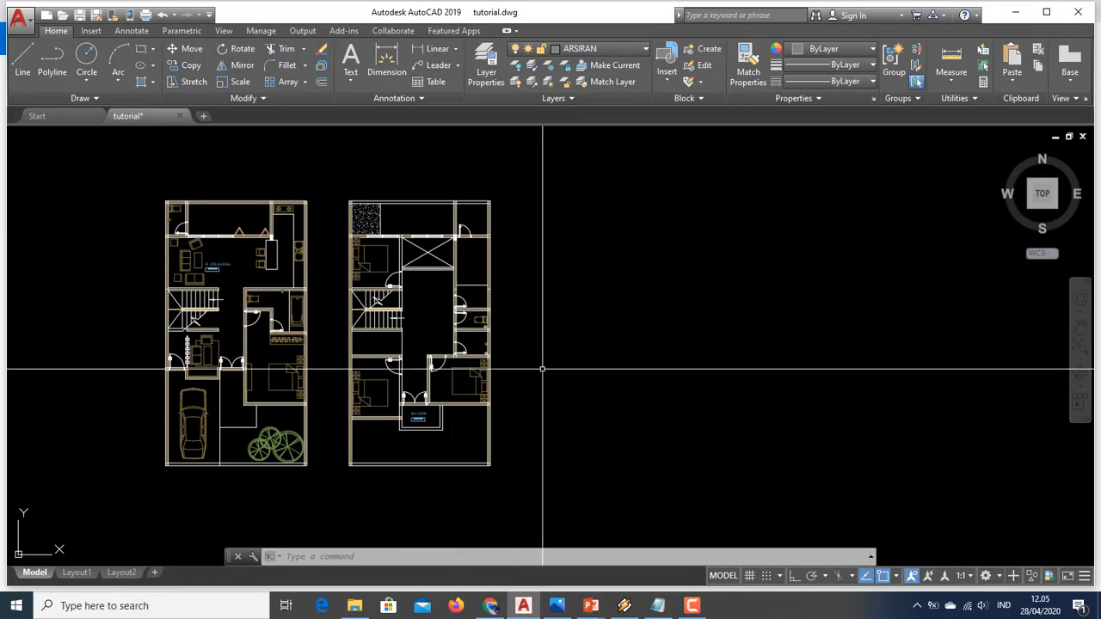
middle_drag(542, 369, 488, 351)
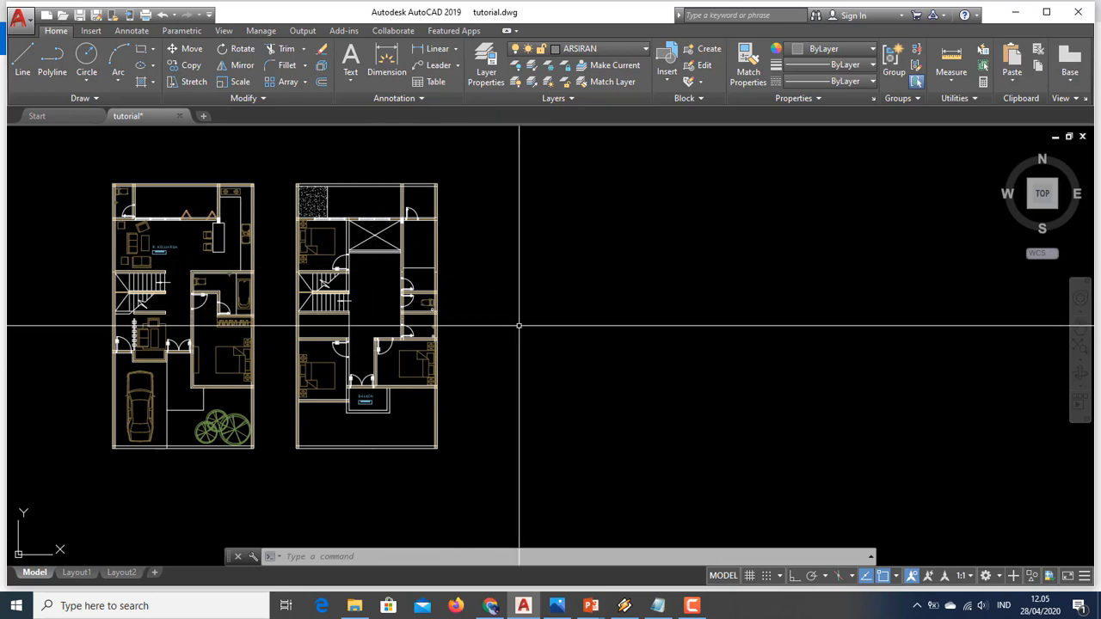
click(282, 172)
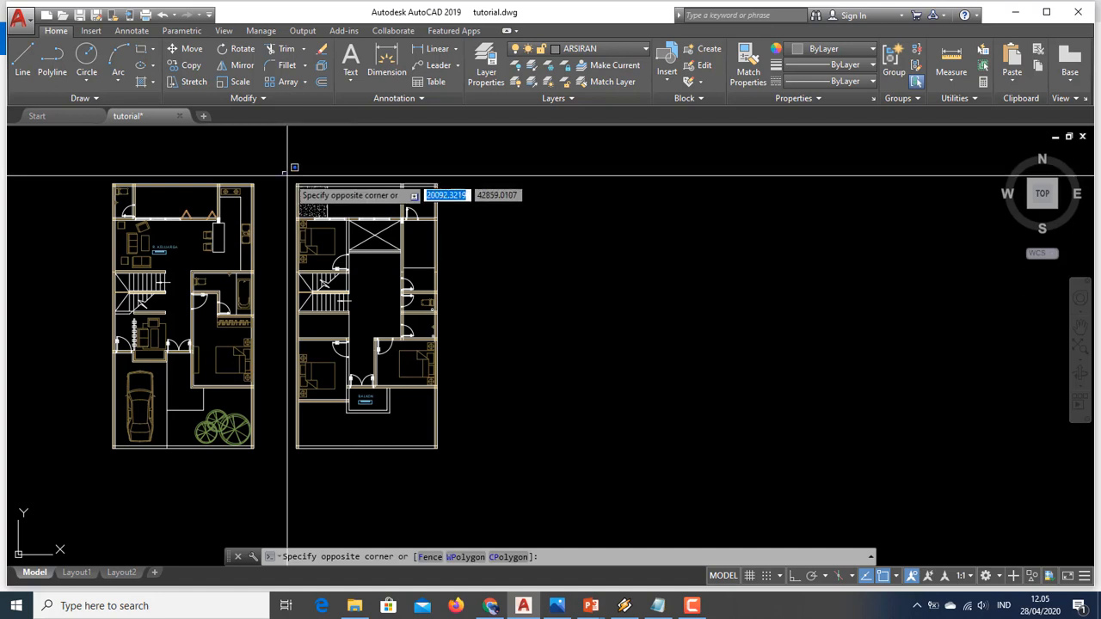
click(460, 479)
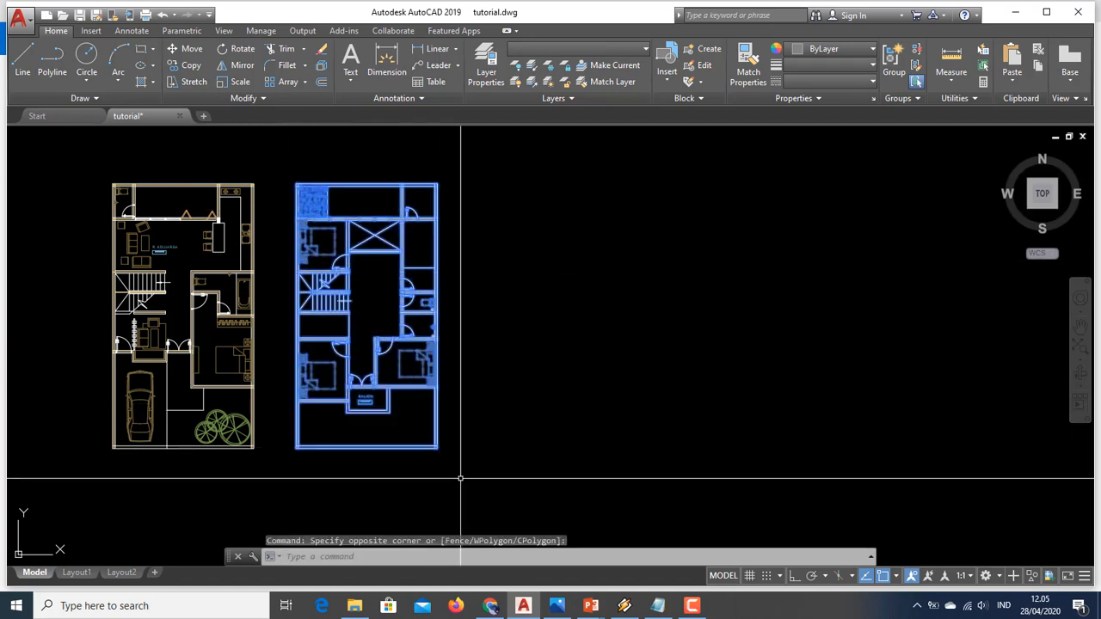
text(CO)
key(Return)
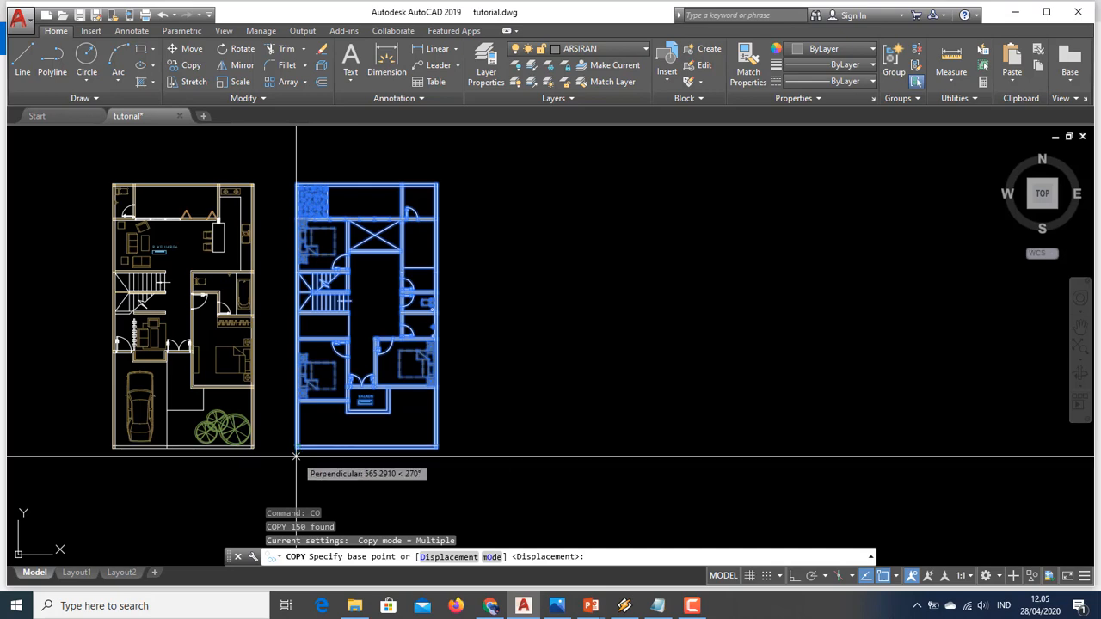
click(297, 445)
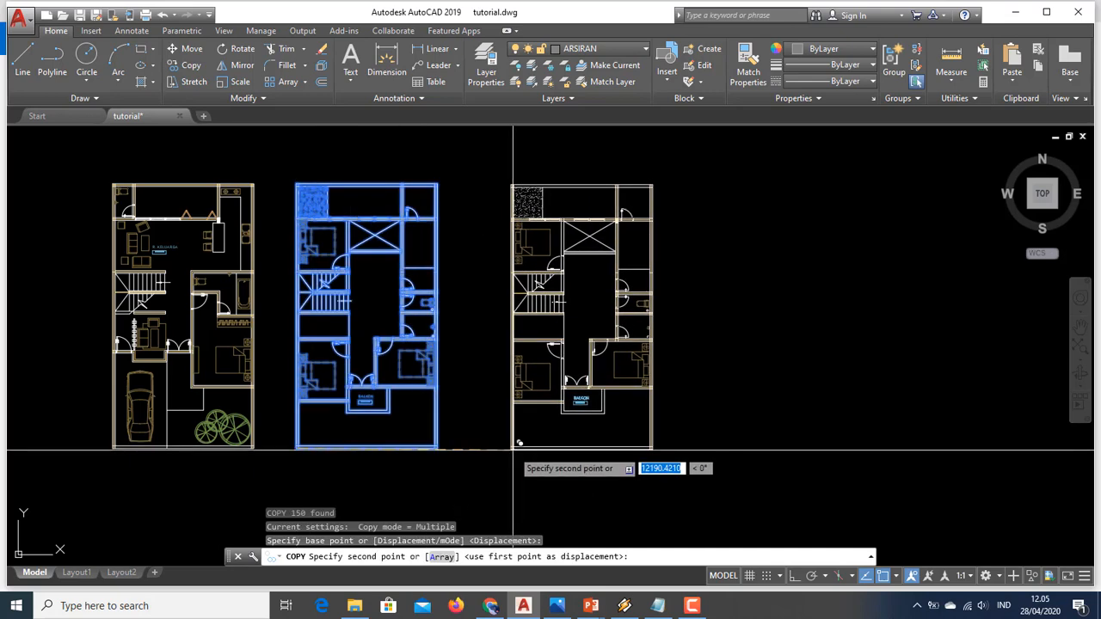
key(F8)
click(514, 449)
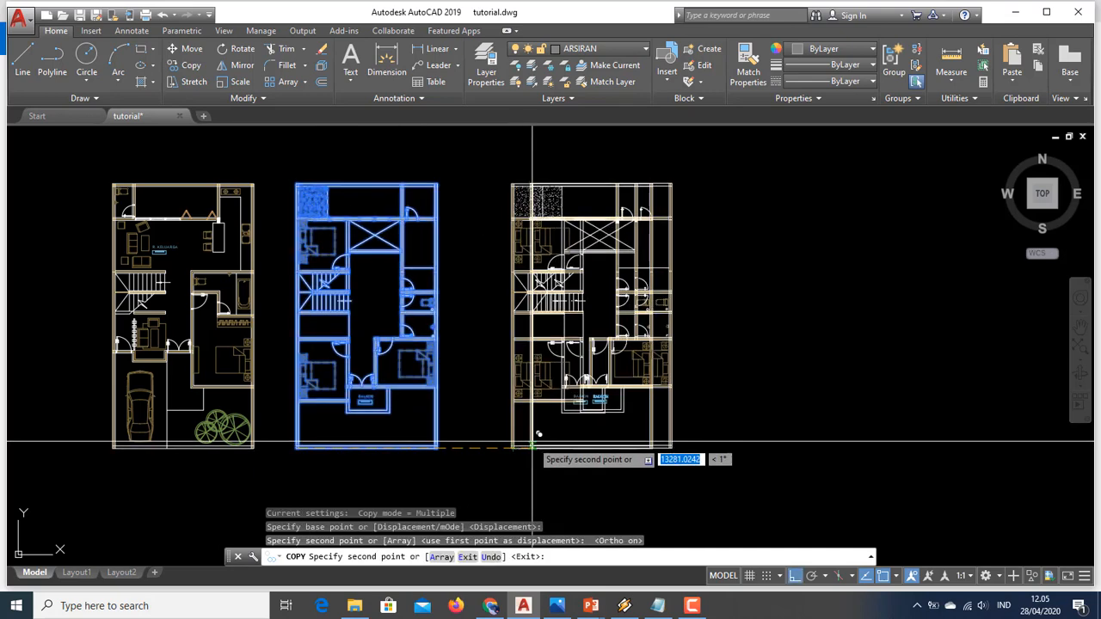
key(Return)
key(F8)
Step: Erase the bed, door and partition walls of the bedroom above the stairs in the copied plan
scroll(558, 258, up, 3)
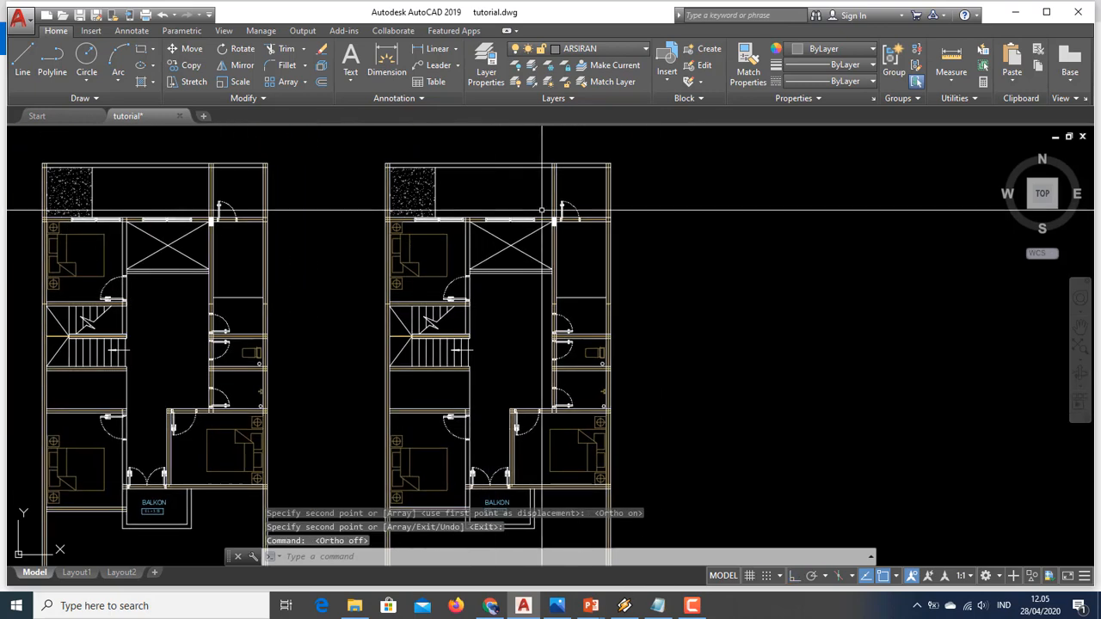
scroll(434, 279, up, 3)
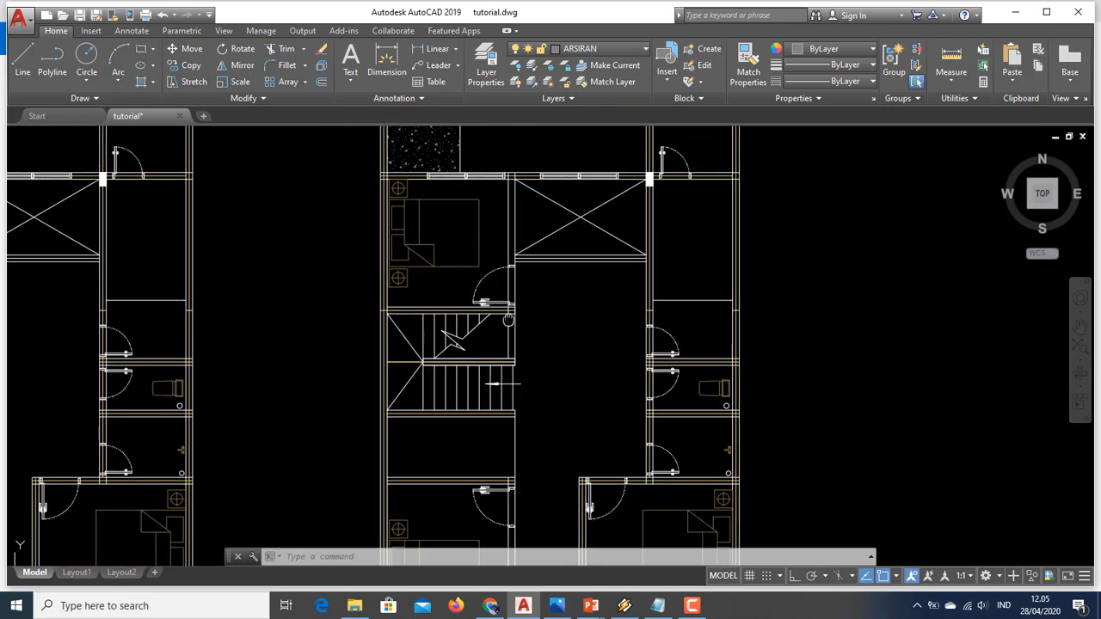
drag(528, 352, 413, 227)
middle_drag(524, 309, 516, 258)
text(e)
key(Return)
Step: Erase most stair treads, the break line, direction arrow and the walls around and just below the stairs in the copied plan
scroll(511, 344, up, 1)
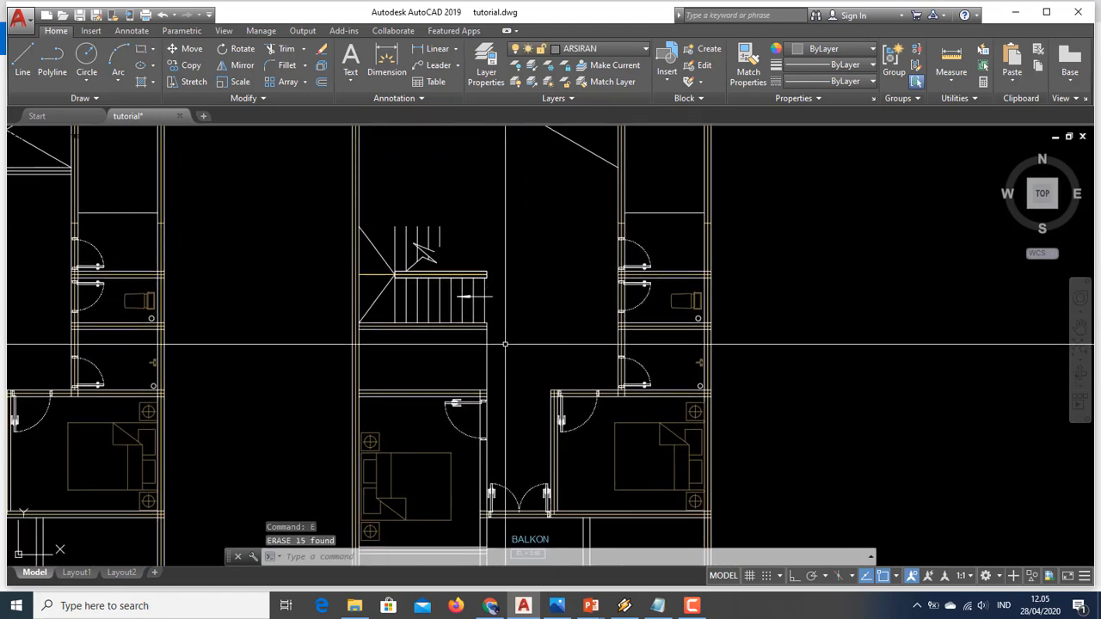
click(514, 388)
click(439, 247)
key(Return)
middle_drag(469, 378, 470, 292)
Step: Erase the door and the left and upper partition walls of the lower-right bedroom in the copied plan
scroll(516, 413, up, 2)
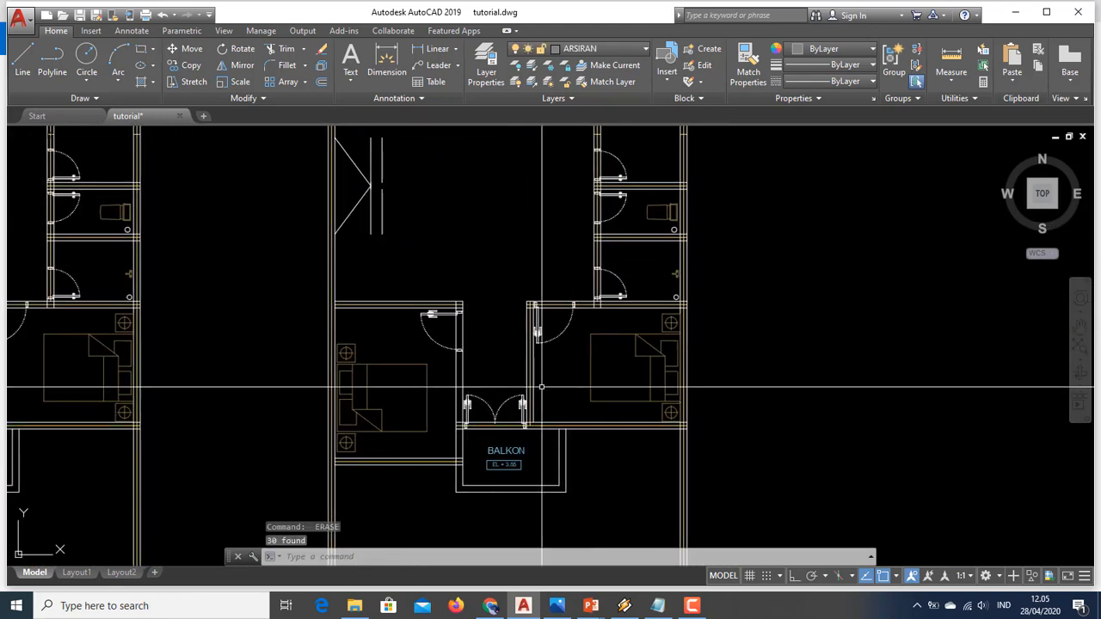
middle_drag(534, 437, 538, 418)
click(592, 369)
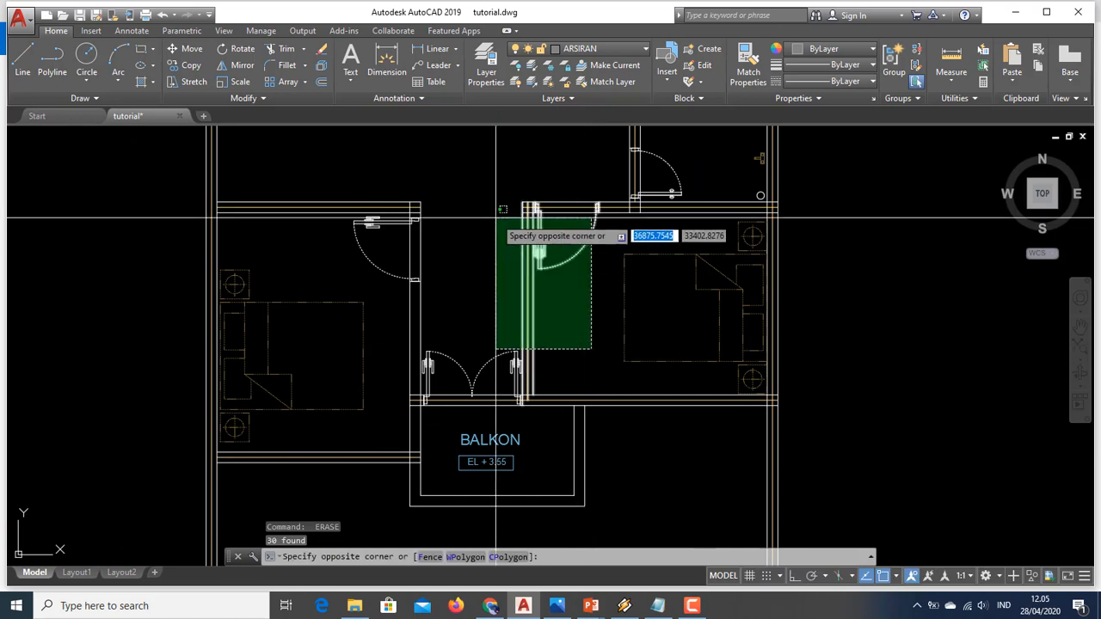
click(495, 205)
text(e)
key(Return)
Step: Erase the lower-right bedroom's bed and nightstands, the balcony label and the right part of the balcony double door
click(651, 352)
click(655, 364)
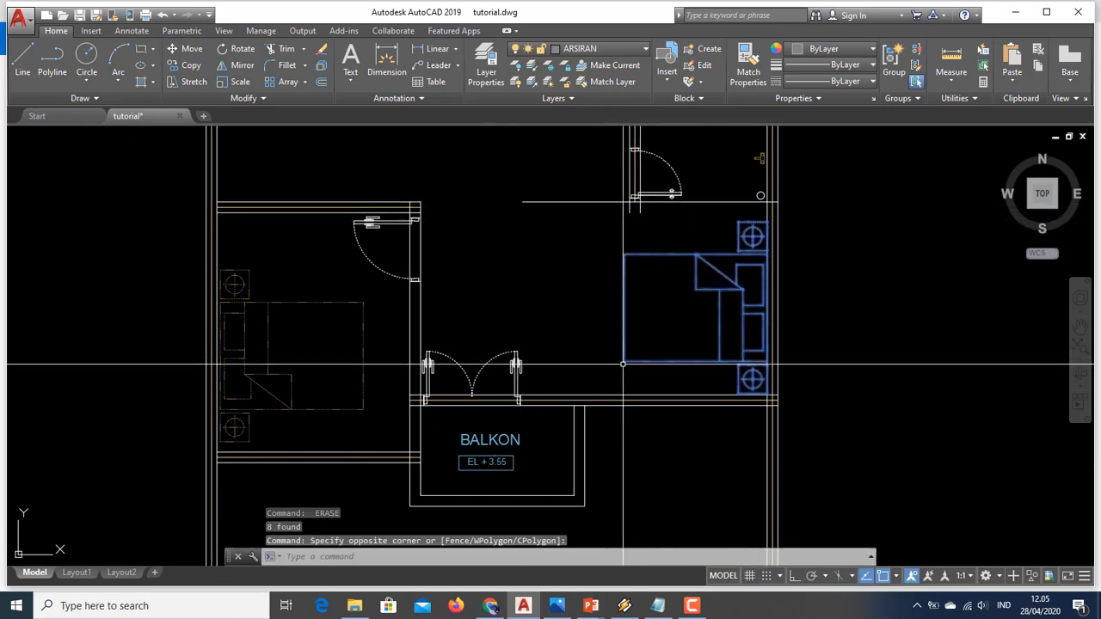
text(e)
key(Return)
scroll(503, 500, up, 2)
Step: Erase the inner outline of the balcony, keeping only its outer edge
click(621, 499)
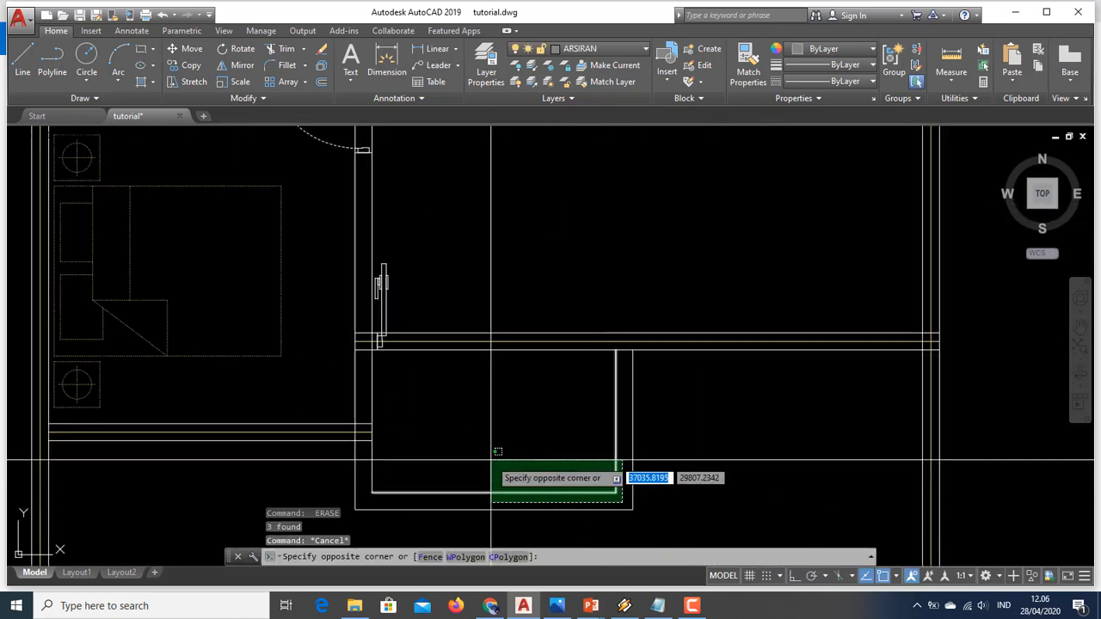
click(395, 422)
text(e)
key(Return)
middle_drag(395, 395, 459, 388)
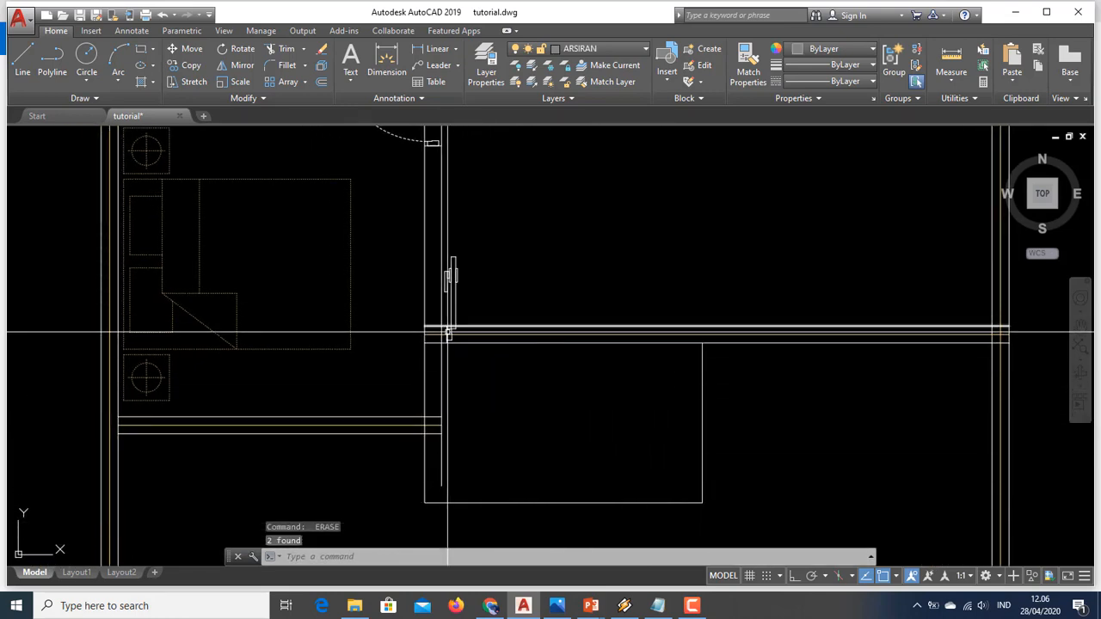
middle_drag(288, 372, 357, 380)
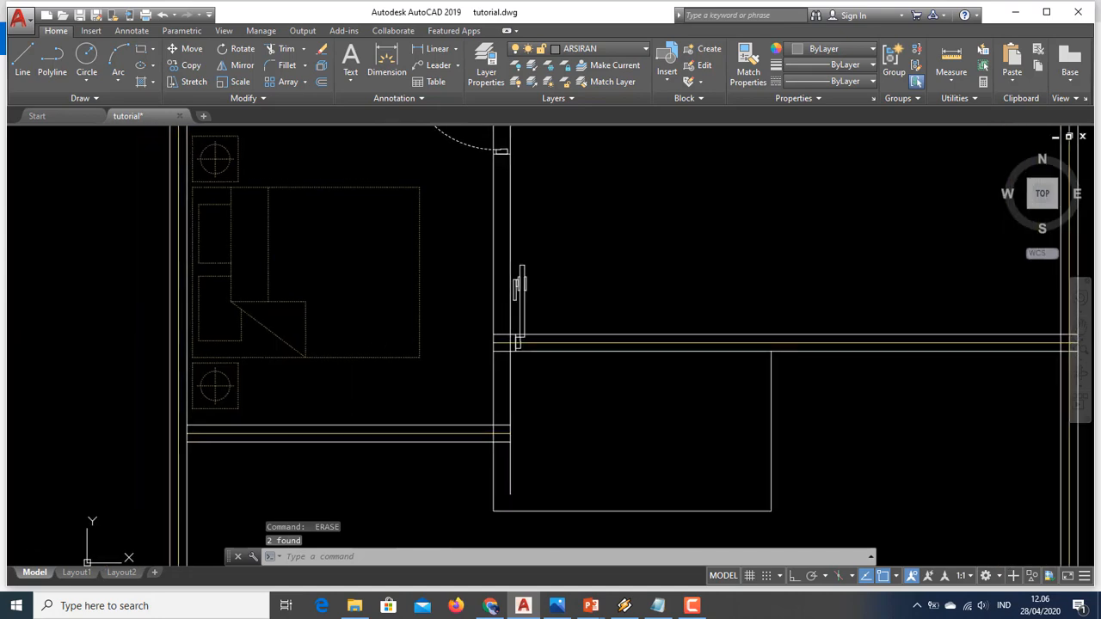
Step: Erase the bed and nightstands from the lower-left bedroom of the copied plan
key(Escape)
click(405, 381)
click(199, 277)
middle_drag(309, 295, 329, 319)
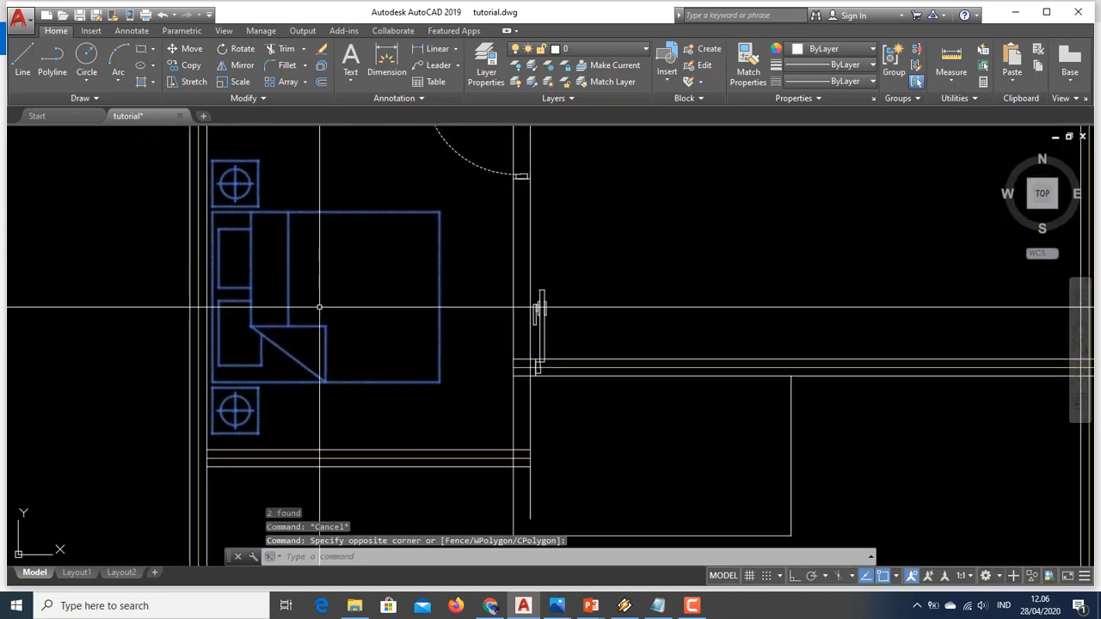
text(e)
key(Return)
key(Escape)
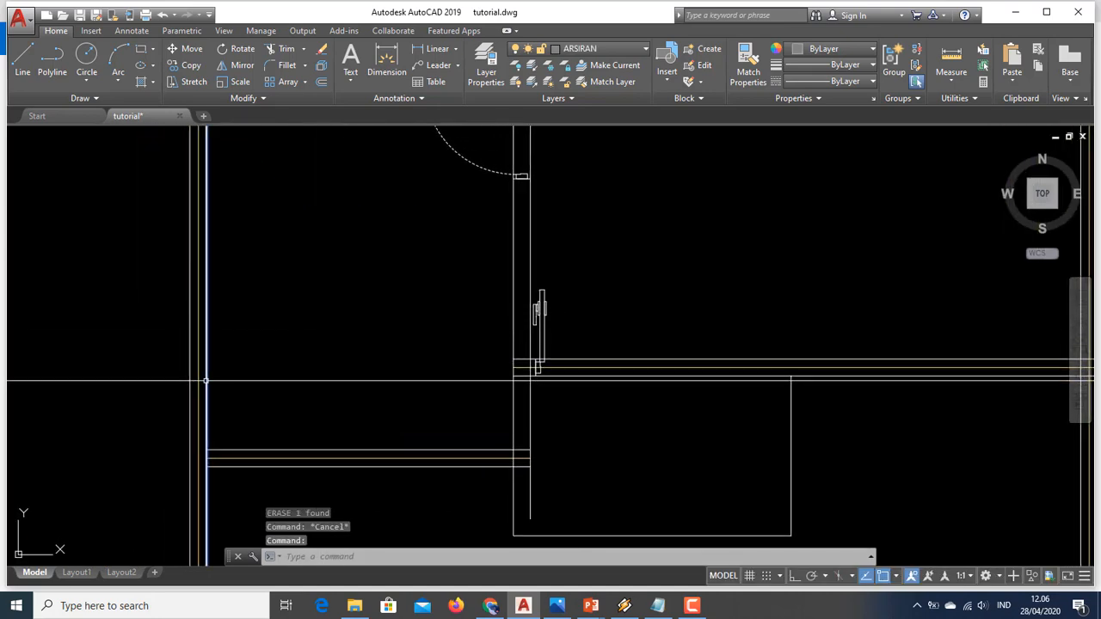
Step: Extend the lower line of the wall above the balcony to the inner face of the left boundary wall
middle_drag(324, 377, 332, 385)
key(Return)
click(332, 385)
key(Return)
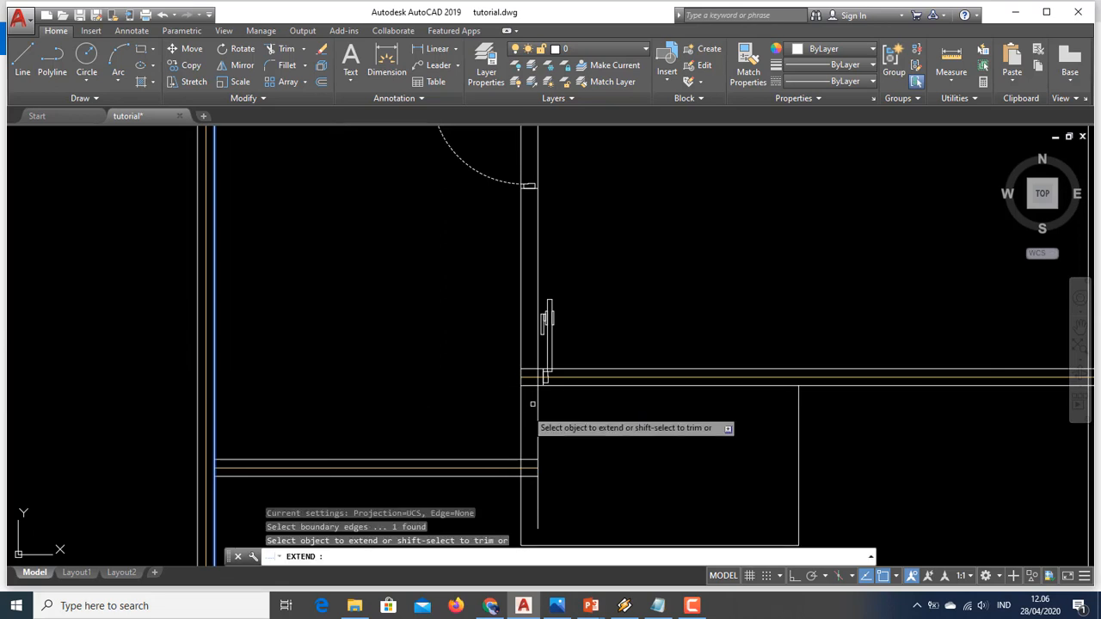
click(556, 387)
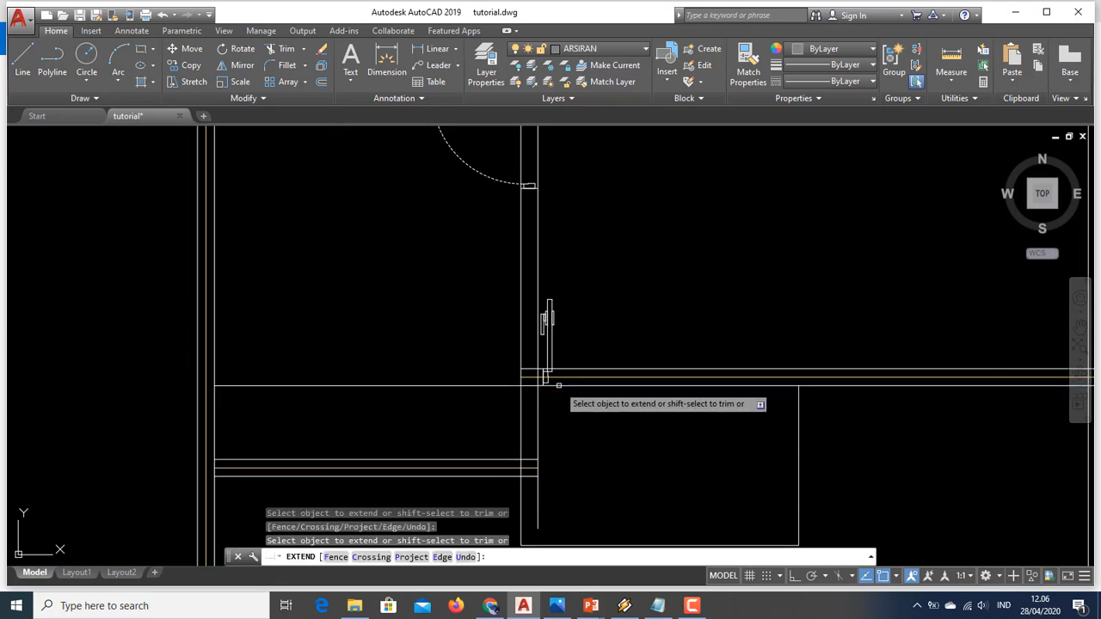
key(Escape)
Step: Erase the remaining leaf of the balcony door
click(568, 341)
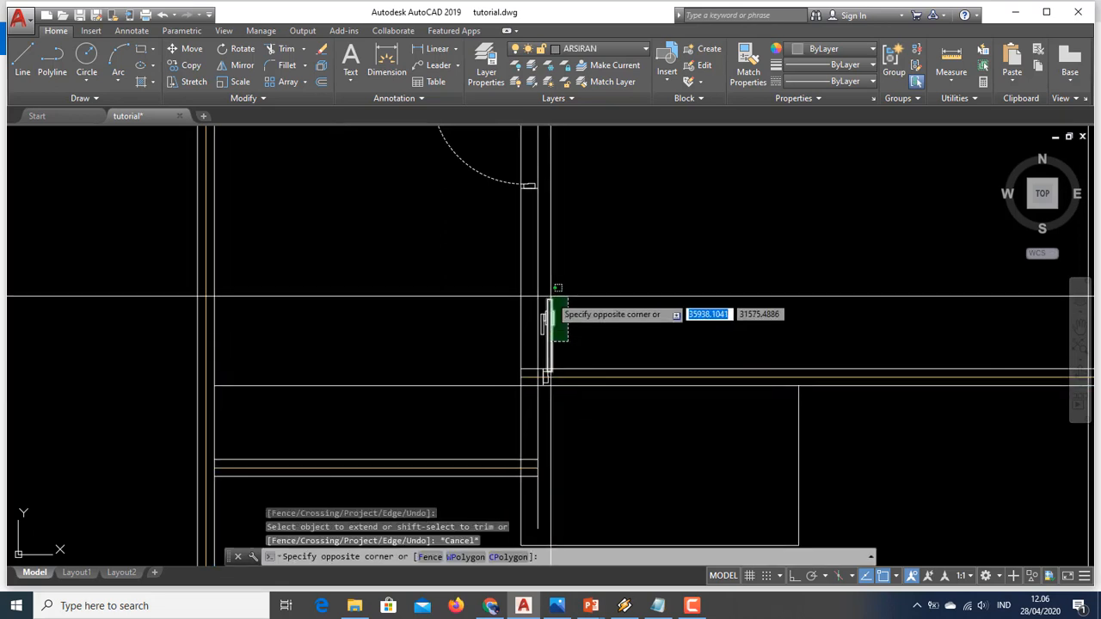
click(545, 298)
mouse_move(550, 299)
scroll(560, 359, up, 2)
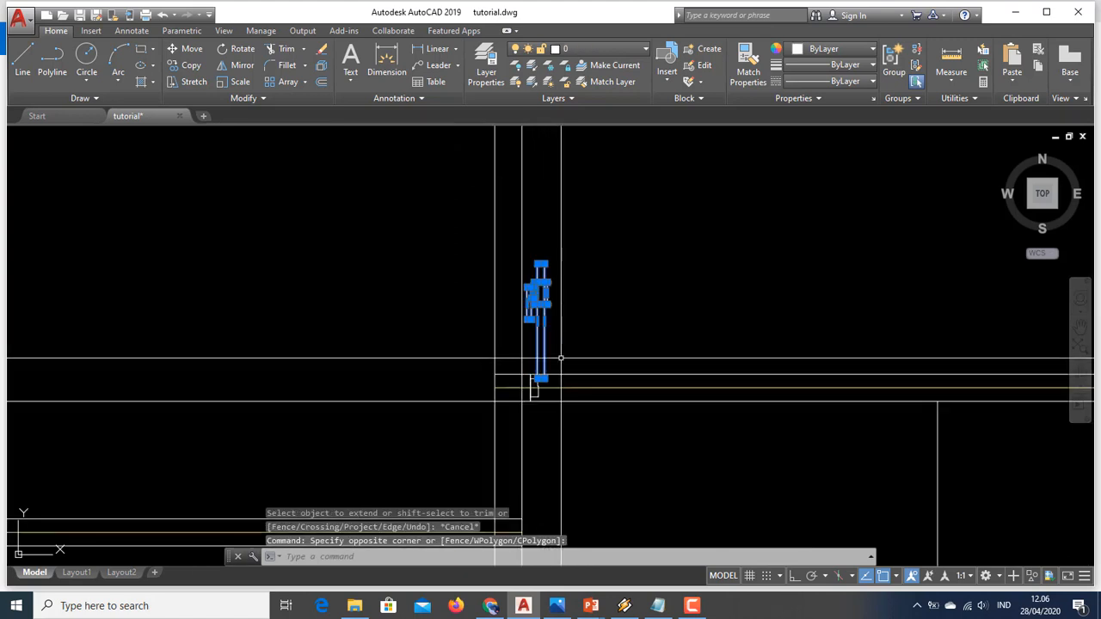
scroll(561, 324, down, 2)
key(Return)
Step: Trim the lower-left bedroom's vertical wall lines above the extended wall line, using that line as the cutting edge
mouse_move(543, 361)
middle_down()
mouse_move(513, 356)
mouse_move(491, 371)
middle_up()
scroll(522, 360, up, 2)
click(496, 383)
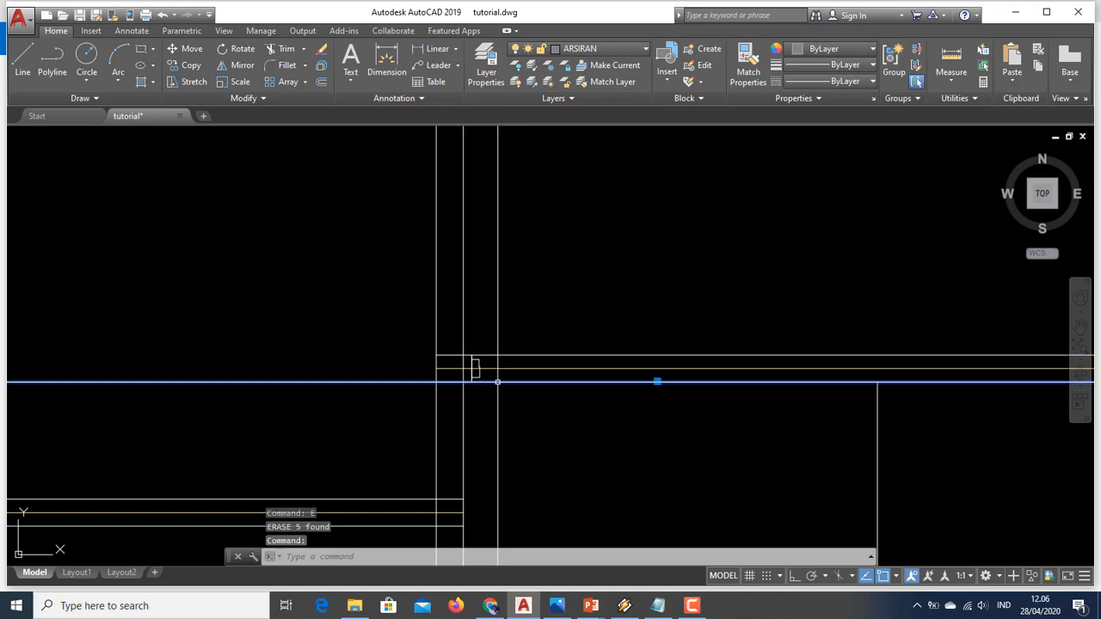
middle_drag(530, 411, 513, 442)
scroll(512, 440, down, 2)
key(Return)
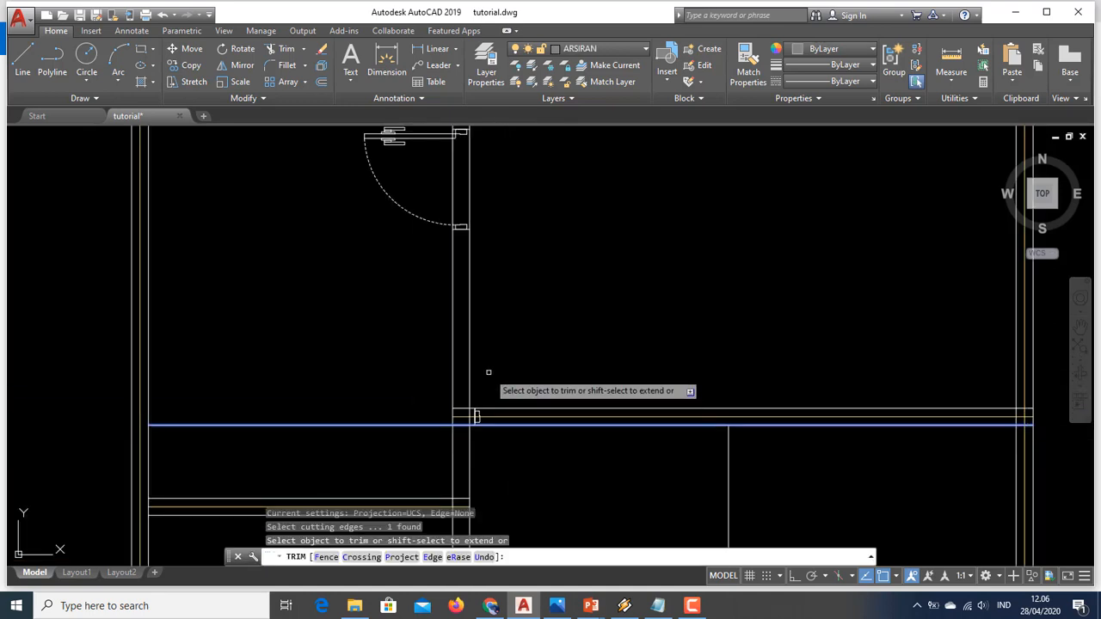
click(489, 373)
click(428, 333)
mouse_move(466, 352)
middle_down()
mouse_move(458, 429)
mouse_move(433, 294)
middle_up()
scroll(458, 429, down, 2)
key(Escape)
Step: Erase the leftover door and wall pieces above the extended wall line
click(533, 384)
click(406, 273)
text(e)
key(Return)
Step: Try to fillet the lower line of the lower-left bedroom's bottom wall with the balcony's left edge
scroll(430, 411, up, 4)
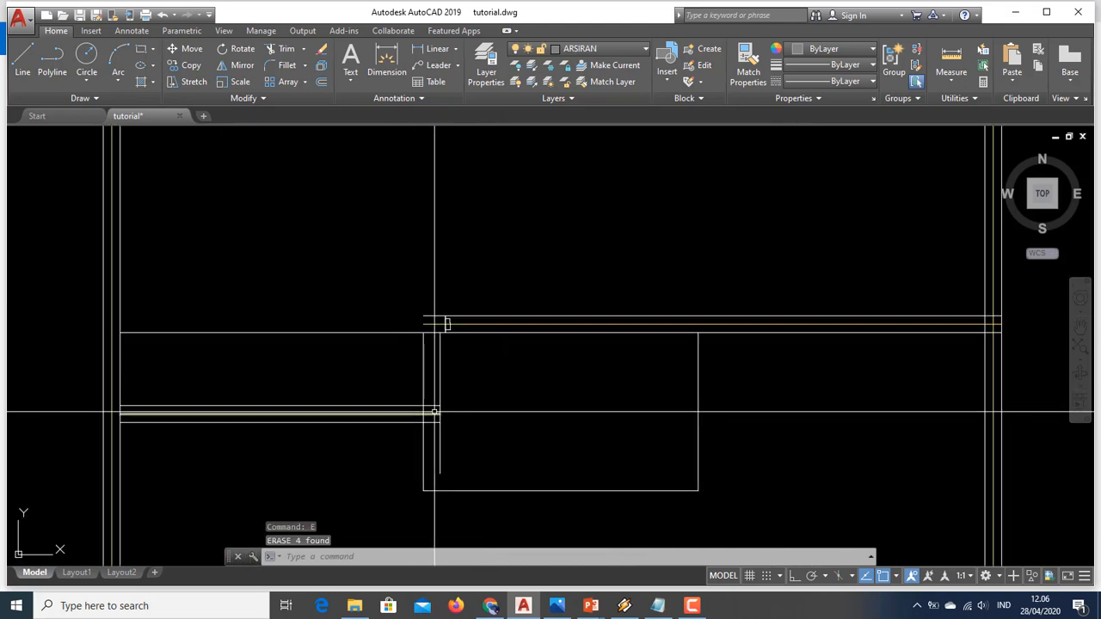
mouse_move(430, 411)
middle_down()
mouse_move(464, 359)
mouse_move(443, 336)
middle_up()
text(f)
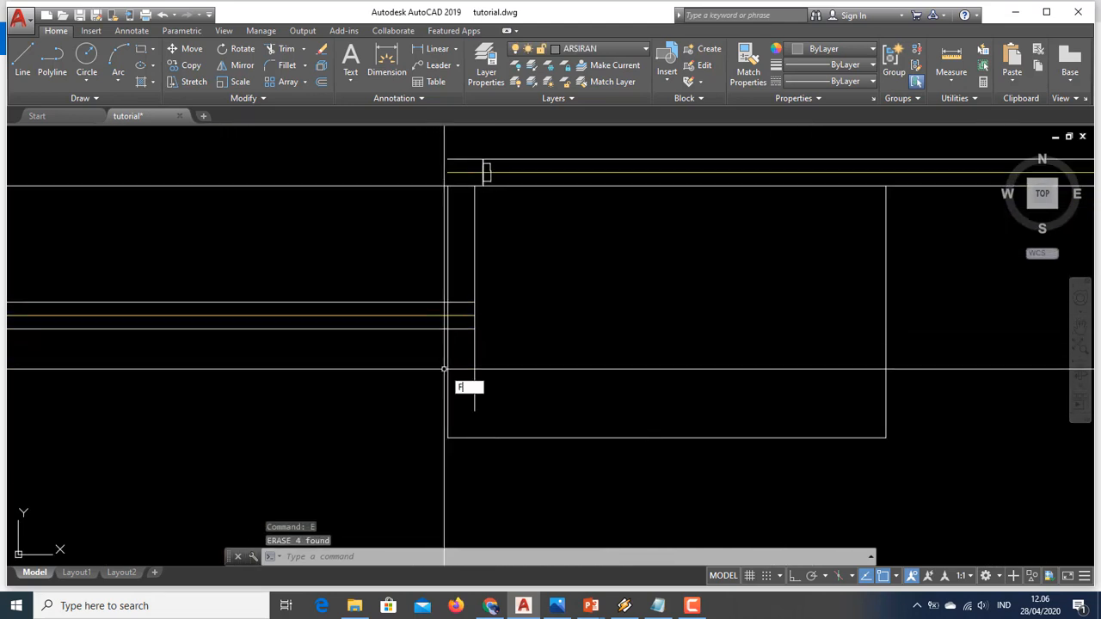
key(Return)
click(441, 331)
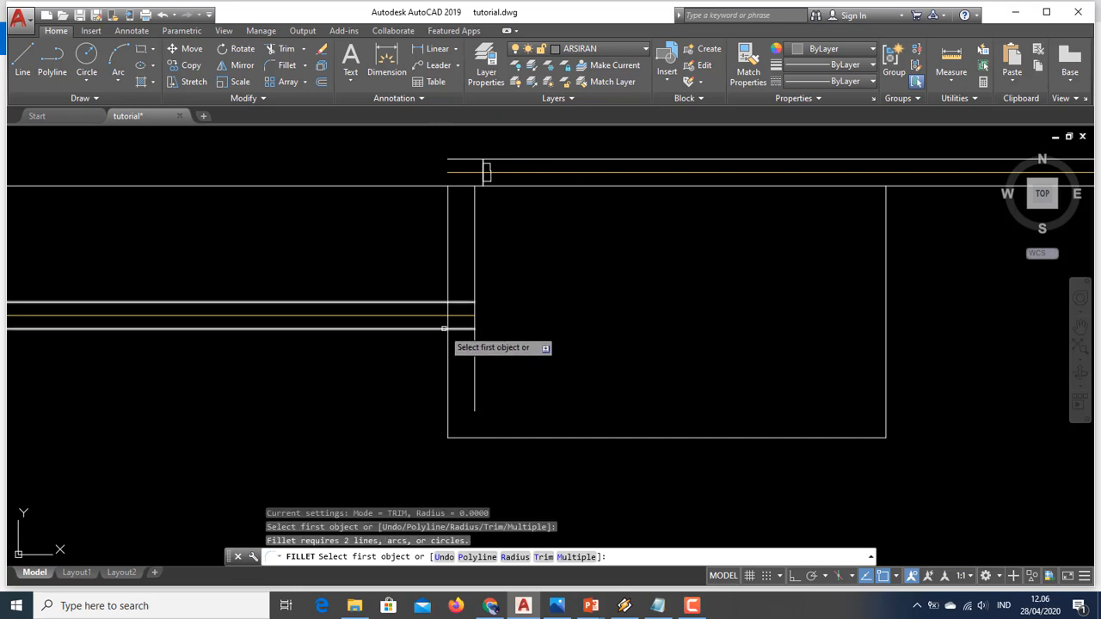
key(Escape)
Step: Explode the lower-left bedroom's bottom wall and fillet its lower line with the balcony's left edge into a sharp corner
click(441, 328)
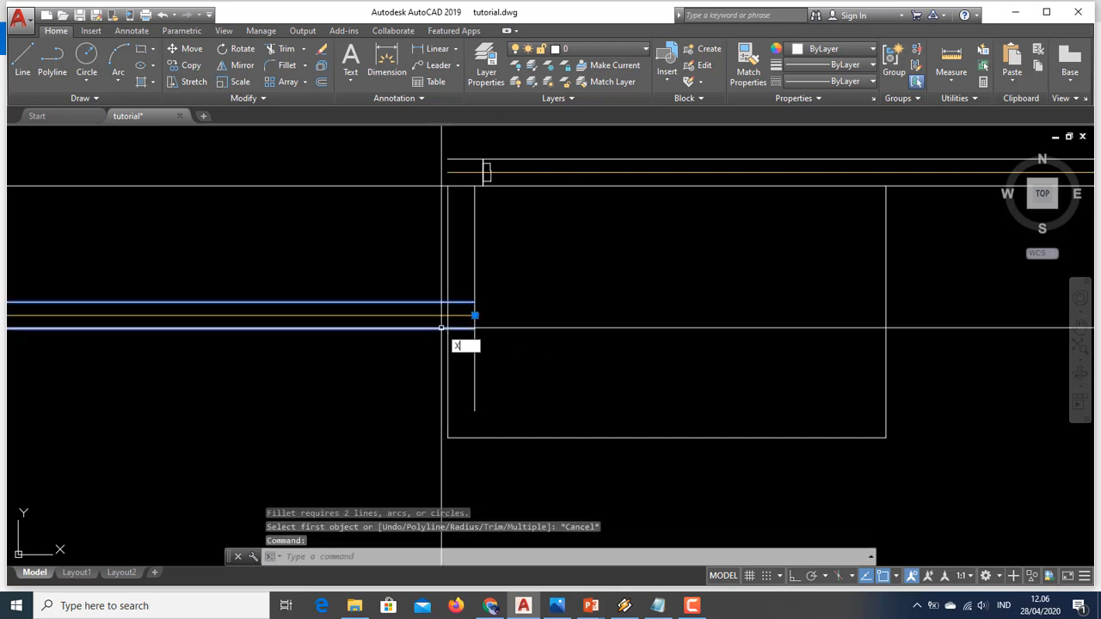
text(x)
key(Return)
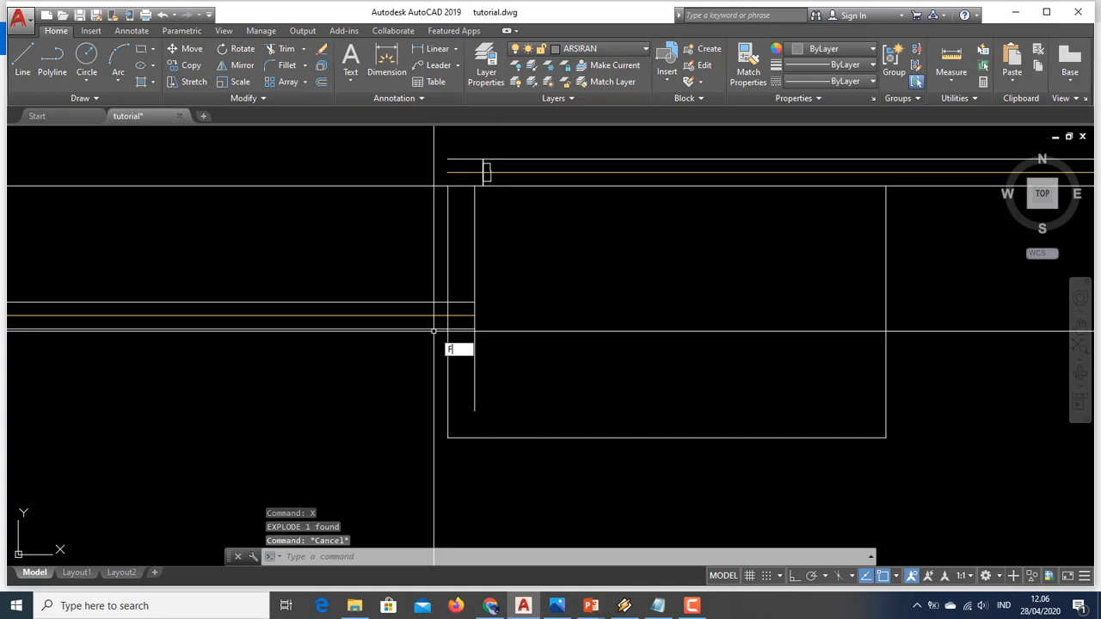
text(F)
key(Return)
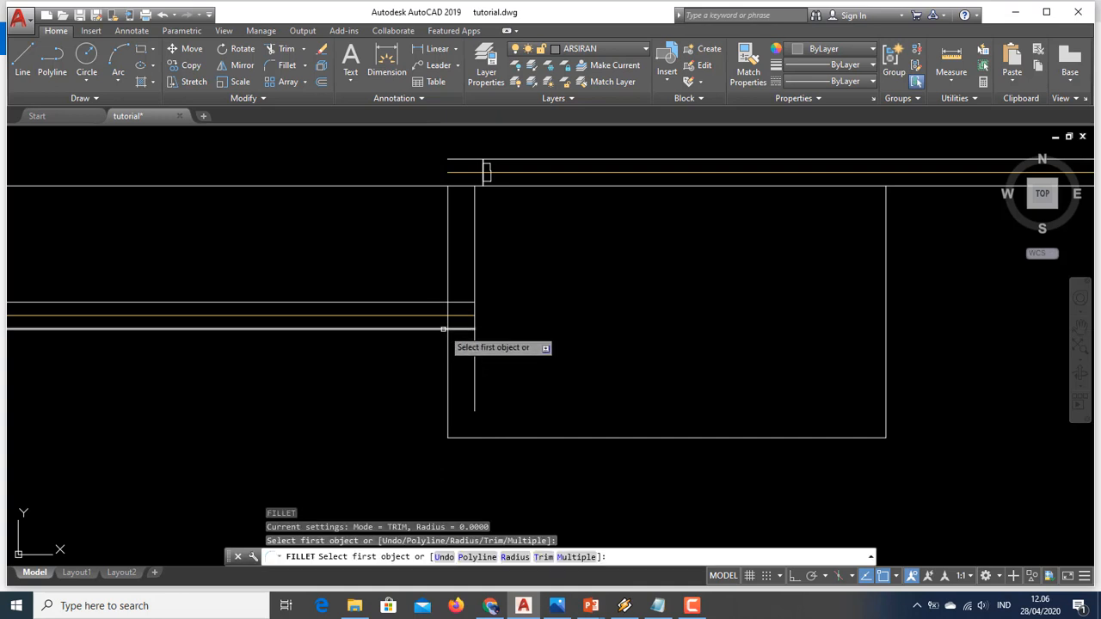
click(443, 329)
key(Escape)
Step: Erase the leftover upper and centre lines of the lower-left bedroom's bottom wall and the balcony's inner left line
click(518, 313)
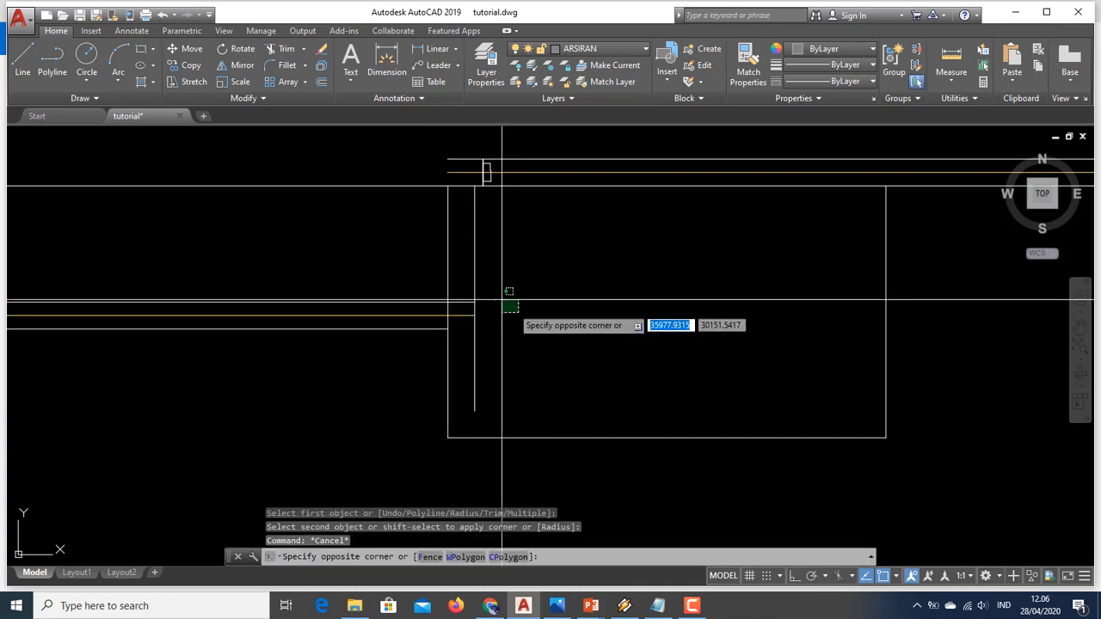
click(424, 267)
text(e)
key(Return)
click(484, 339)
click(453, 294)
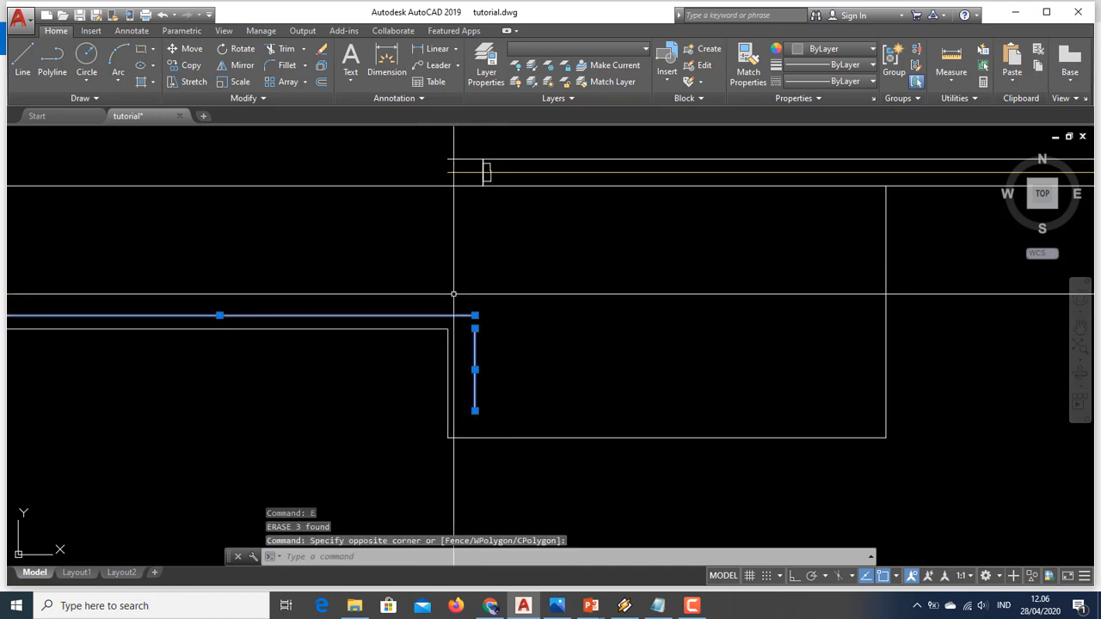
key(Return)
scroll(508, 316, down, 4)
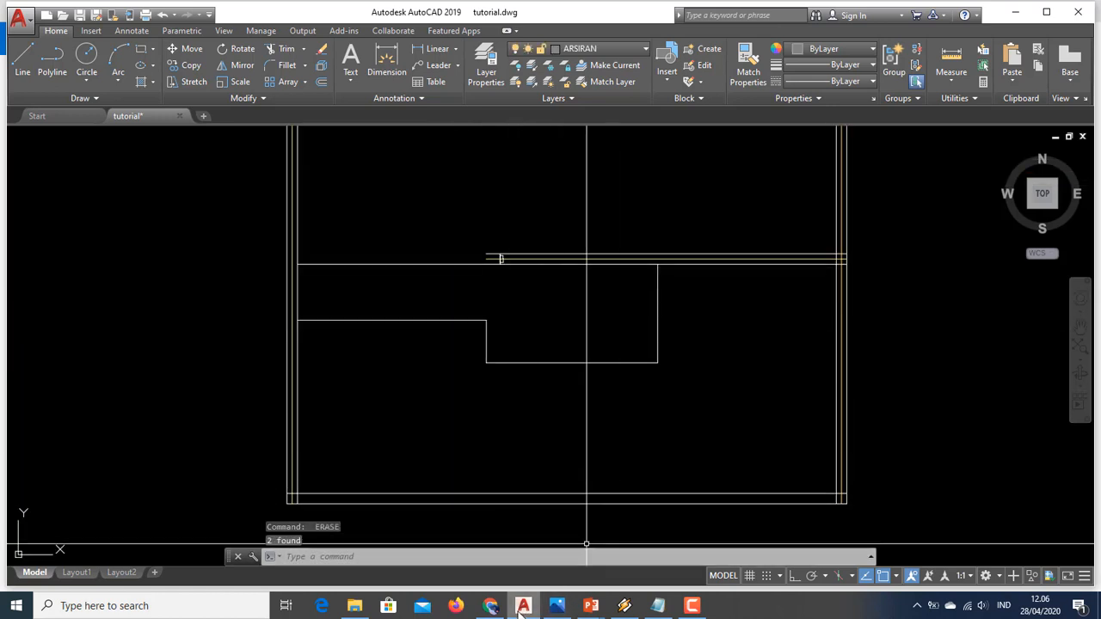
Step: Switch to the Photos app to examine the roof and eaves in the reference house image, and return to the AutoCAD drawing
click(571, 611)
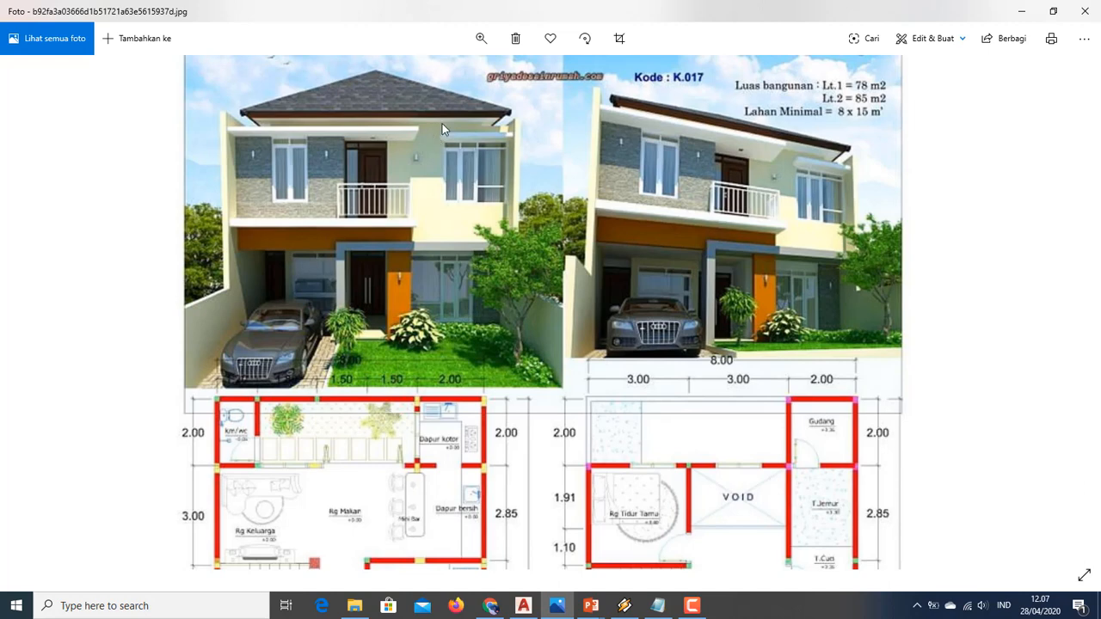
click(523, 605)
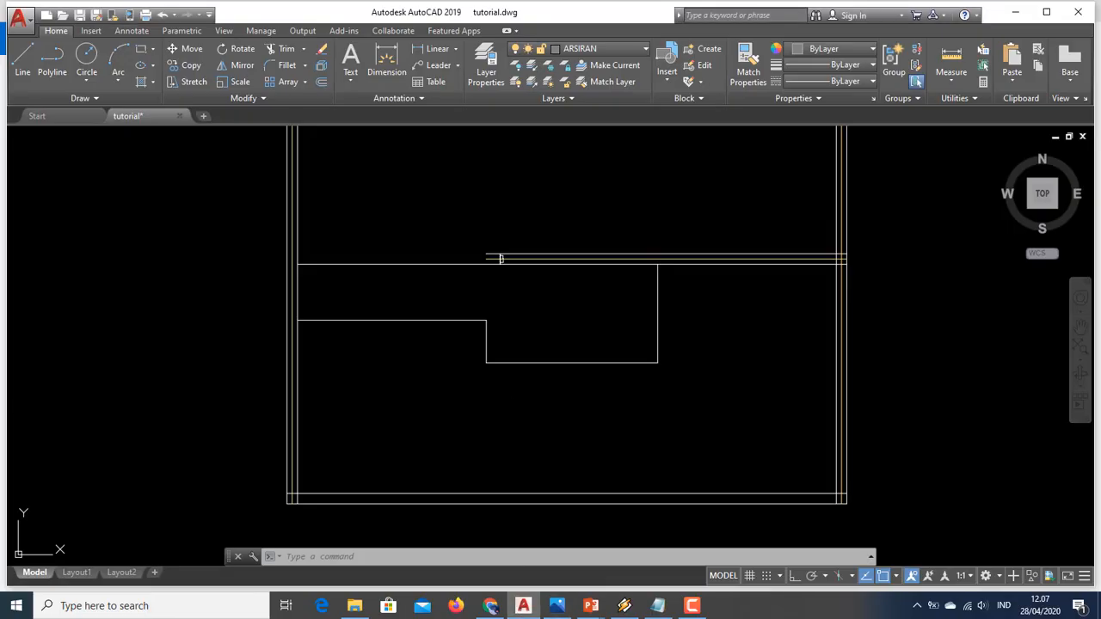
Step: Erase the top line, centre line and leftover door frame of the wall above the balcony
scroll(698, 180, up, 3)
scroll(377, 304, up, 2)
click(412, 282)
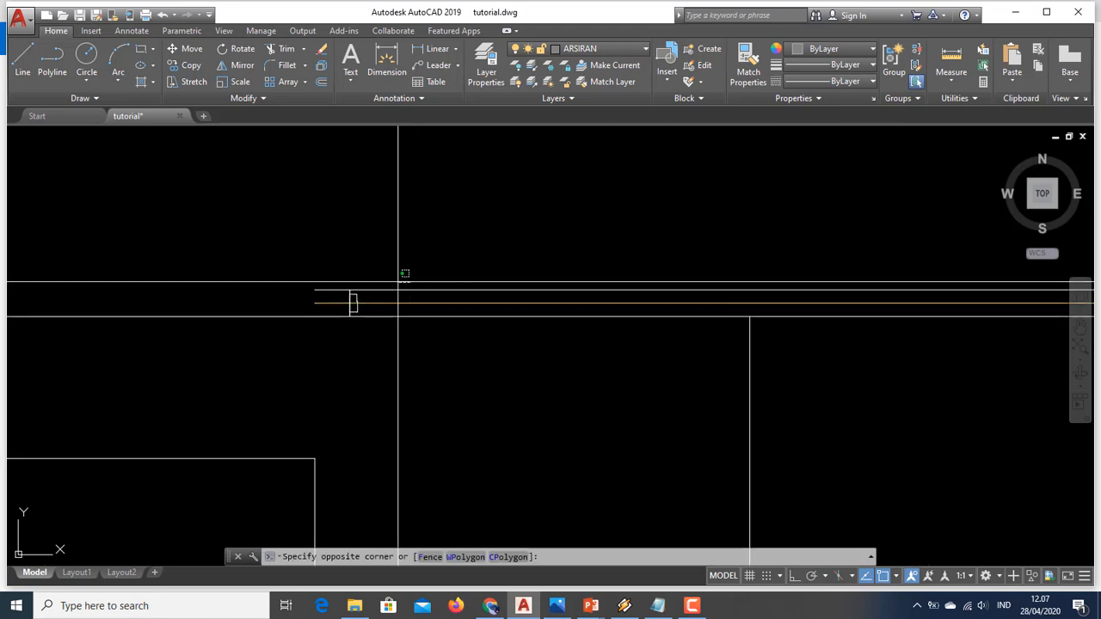
click(350, 296)
scroll(352, 299, down, 2)
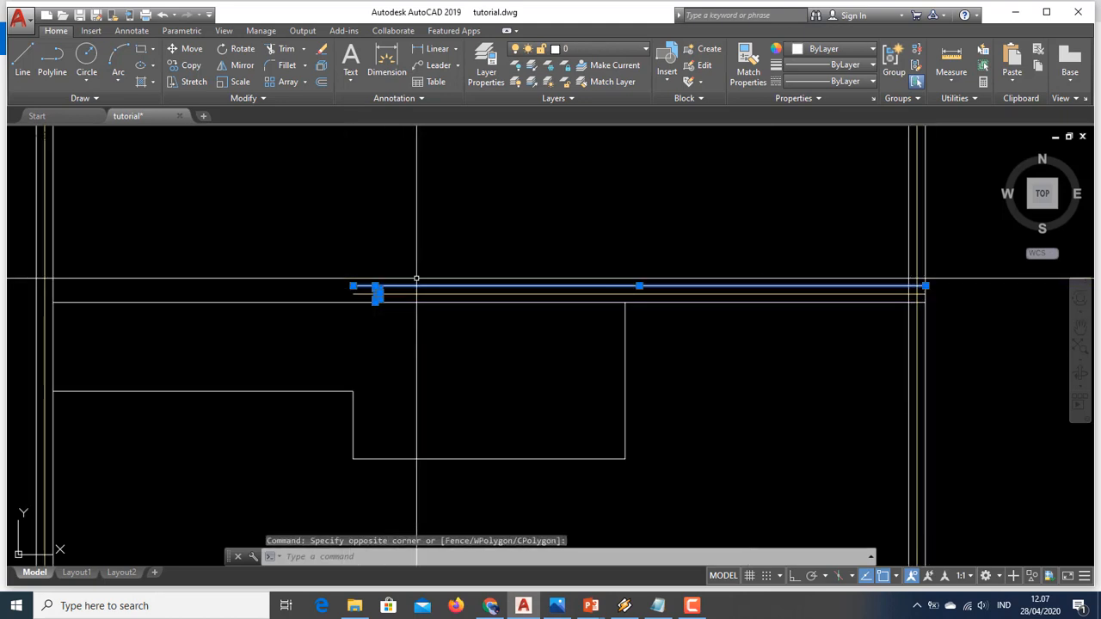
text(e)
key(Return)
click(386, 294)
key(Return)
Step: Erase the tiny leftover door fragment sitting on the remaining wall line above the balcony
click(315, 277)
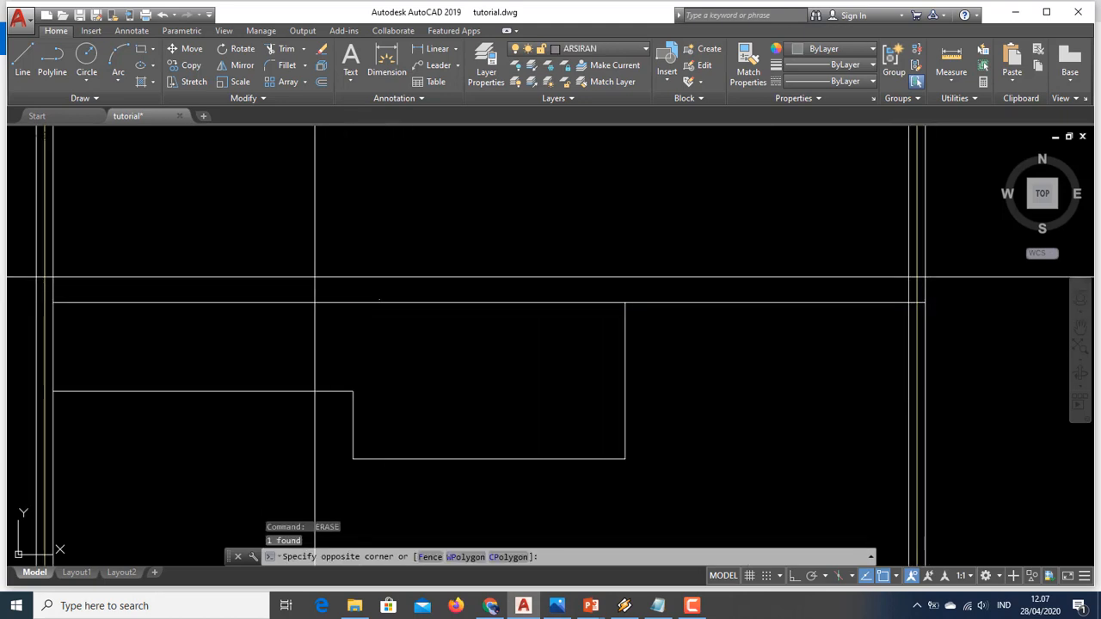
click(415, 339)
click(414, 340)
key(Escape)
click(337, 266)
click(399, 330)
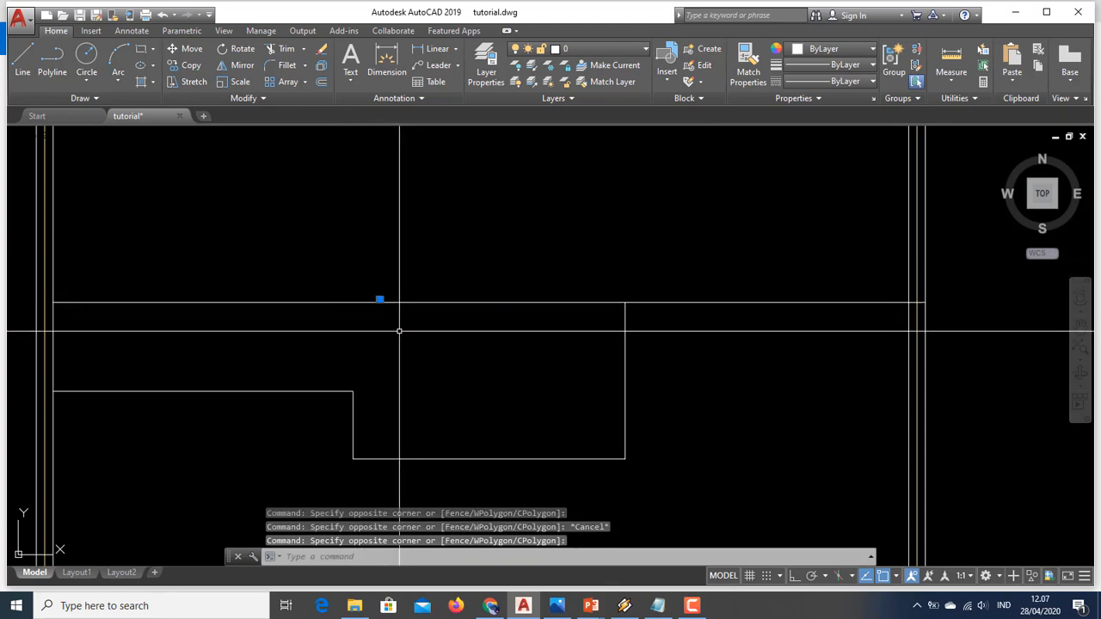
key(Return)
key(Escape)
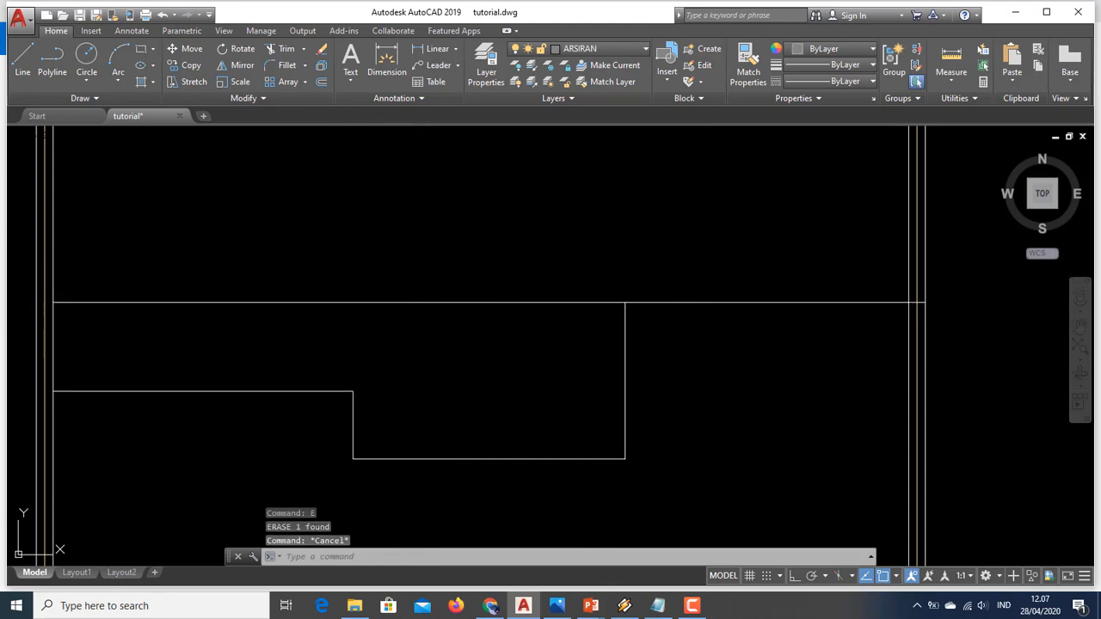
Step: Offset the horizontal wall line above the balcony 300 downward
text(o)
key(Return)
text(300)
key(Return)
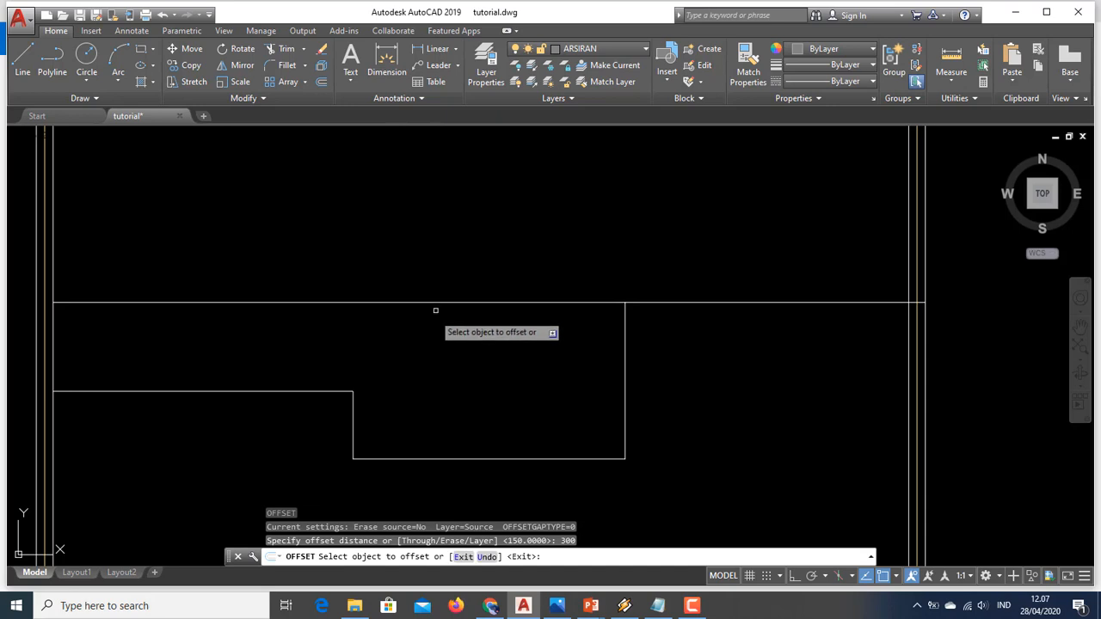
click(445, 302)
click(450, 330)
mouse_move(465, 341)
middle_down()
mouse_move(449, 505)
mouse_move(452, 487)
middle_up()
key(Escape)
Step: Erase the leftover diagonal void line below the upper horizontal wall of the copied plan
click(445, 344)
click(412, 284)
text(e)
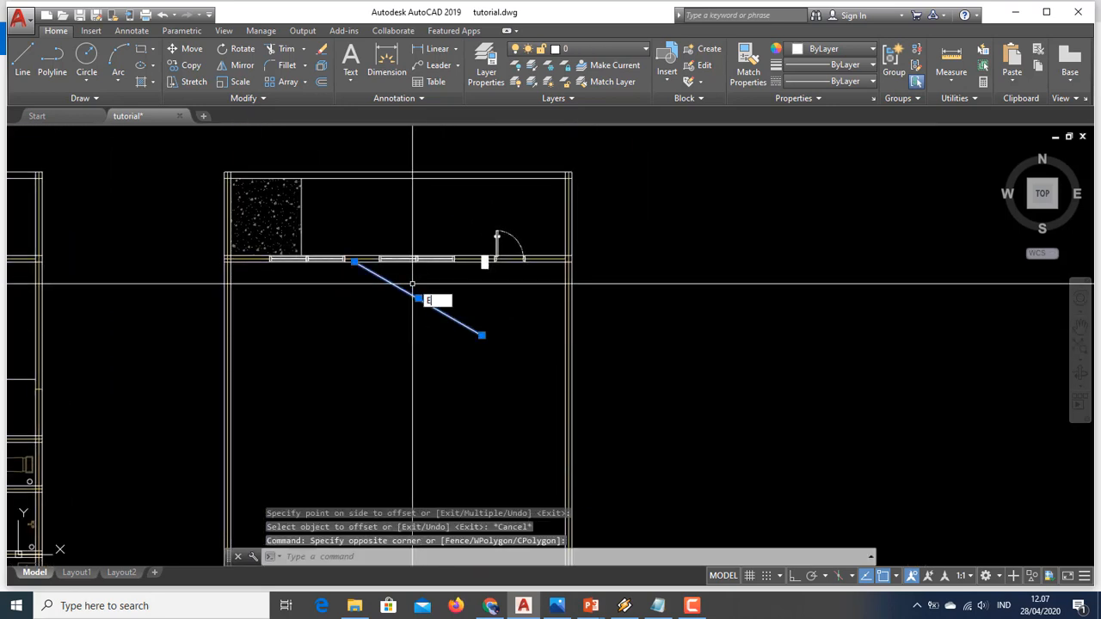
key(Return)
Step: Copy the three vertical partition lines beside the upper-right room from the original plan, aligning the plans' top-right outer corners
mouse_move(447, 262)
middle_down()
mouse_move(474, 295)
mouse_move(573, 313)
mouse_move(644, 342)
middle_up()
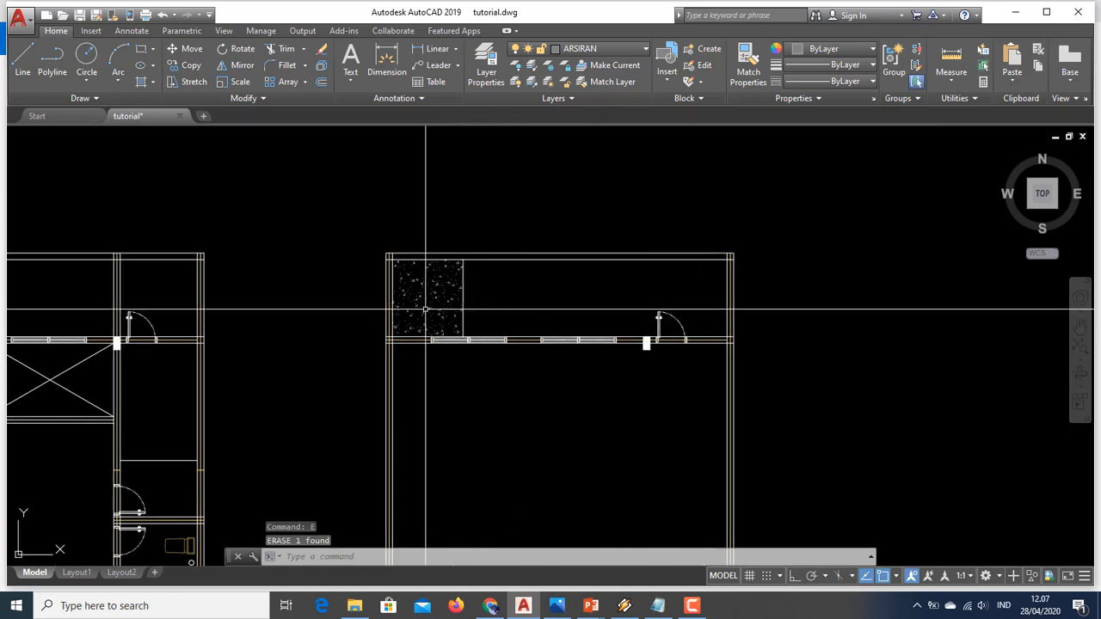
scroll(86, 300, up, 2)
click(169, 271)
click(120, 264)
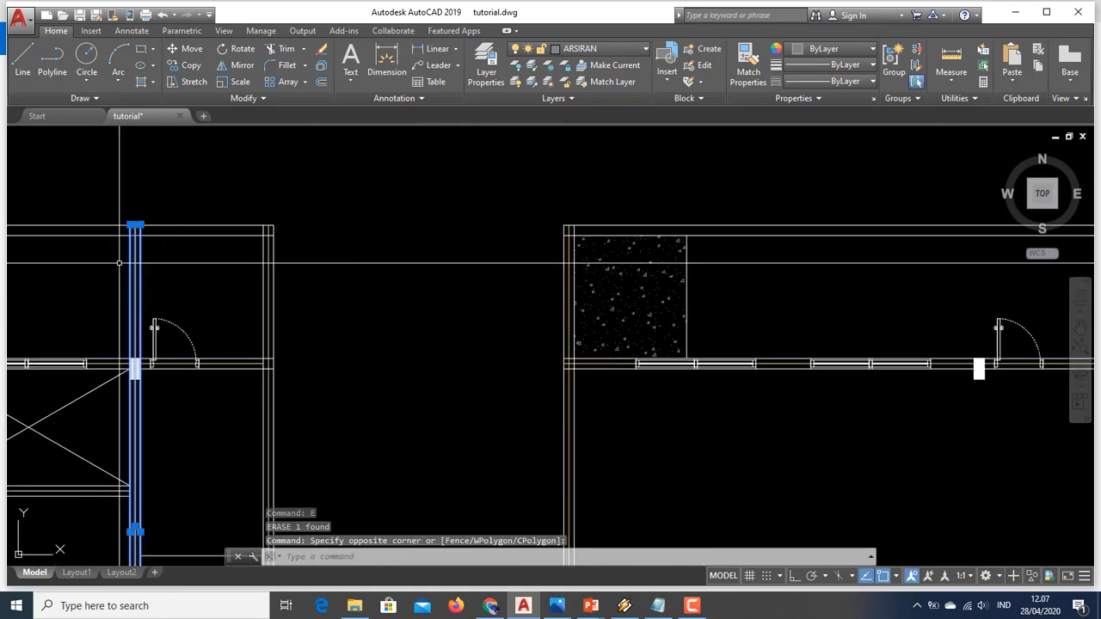
key(Return)
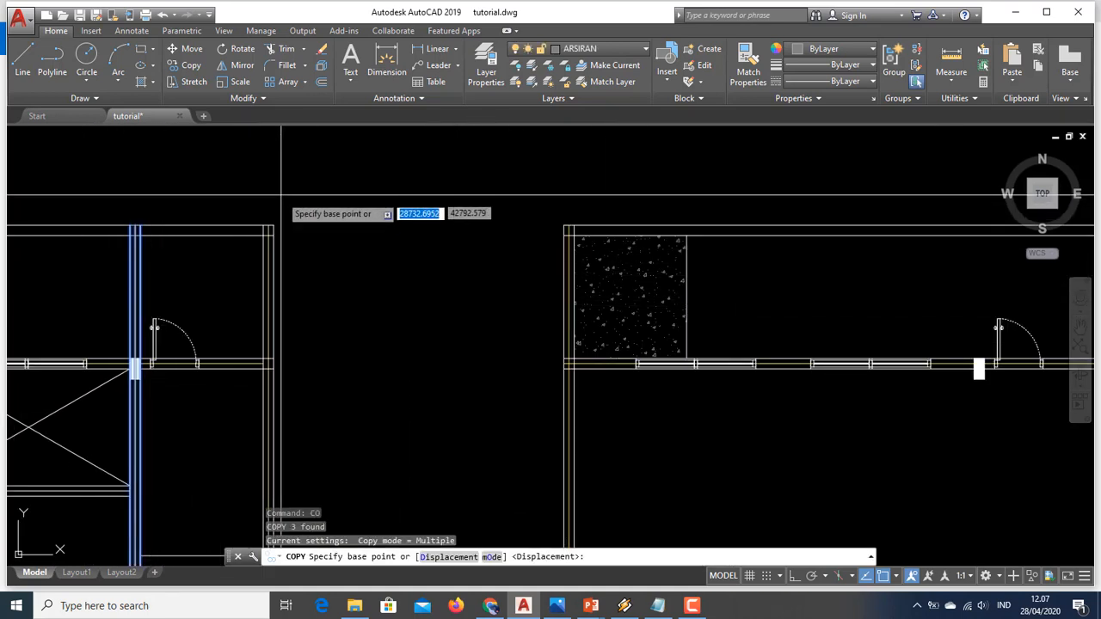
click(274, 225)
middle_drag(516, 241, 3, 256)
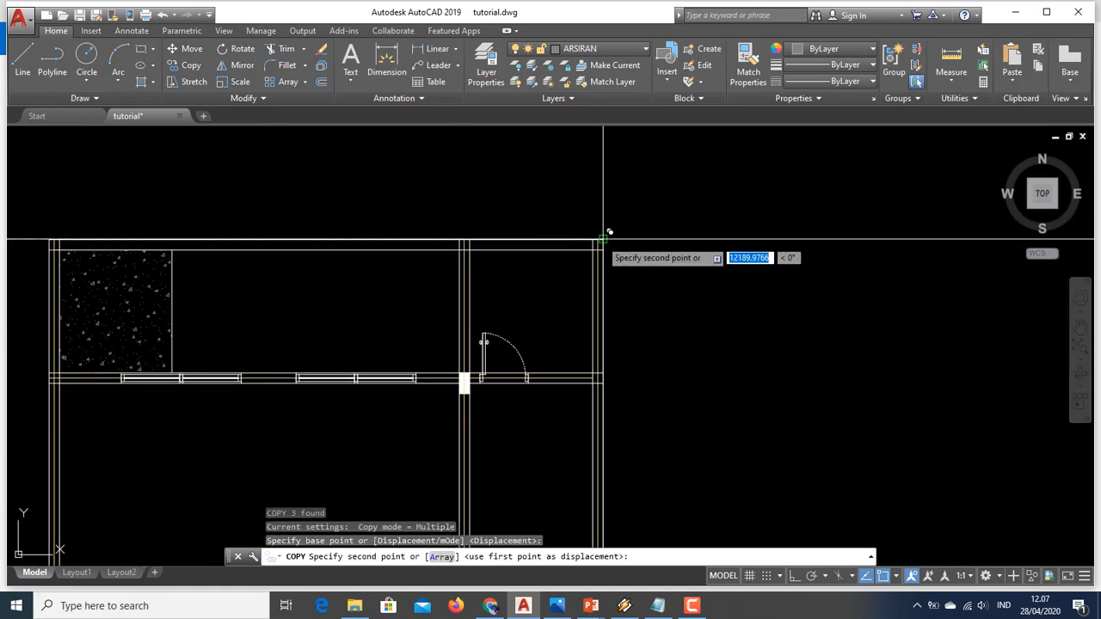
click(593, 243)
key(Escape)
Step: Erase the door in the upper-right room's bottom wall on the copied plan
scroll(469, 374, up, 2)
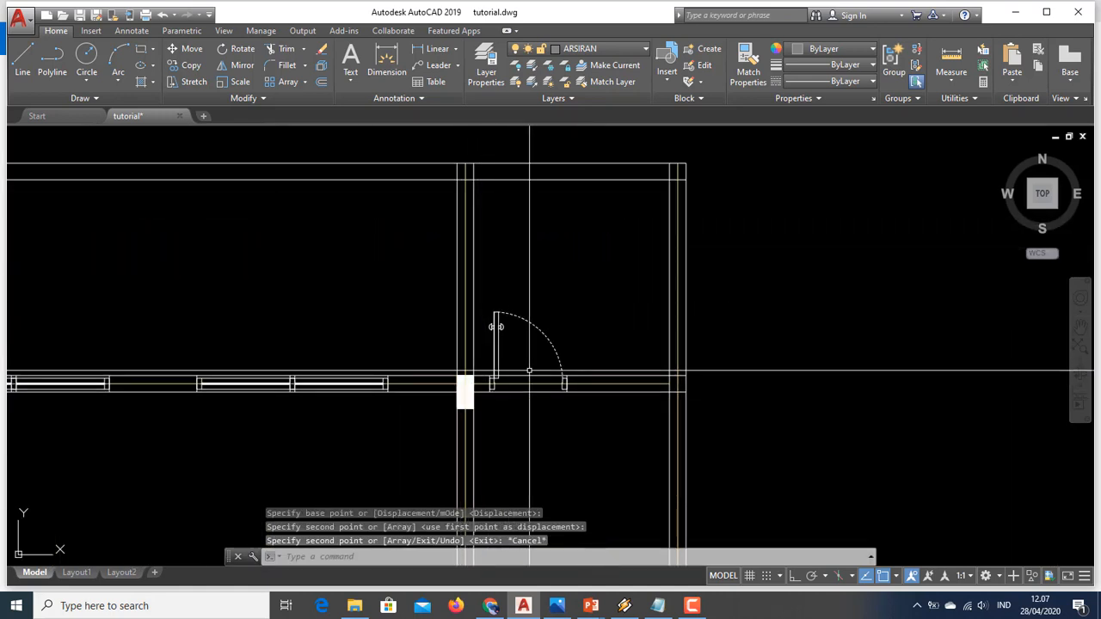
click(576, 316)
click(488, 341)
text(e)
key(Return)
key(Escape)
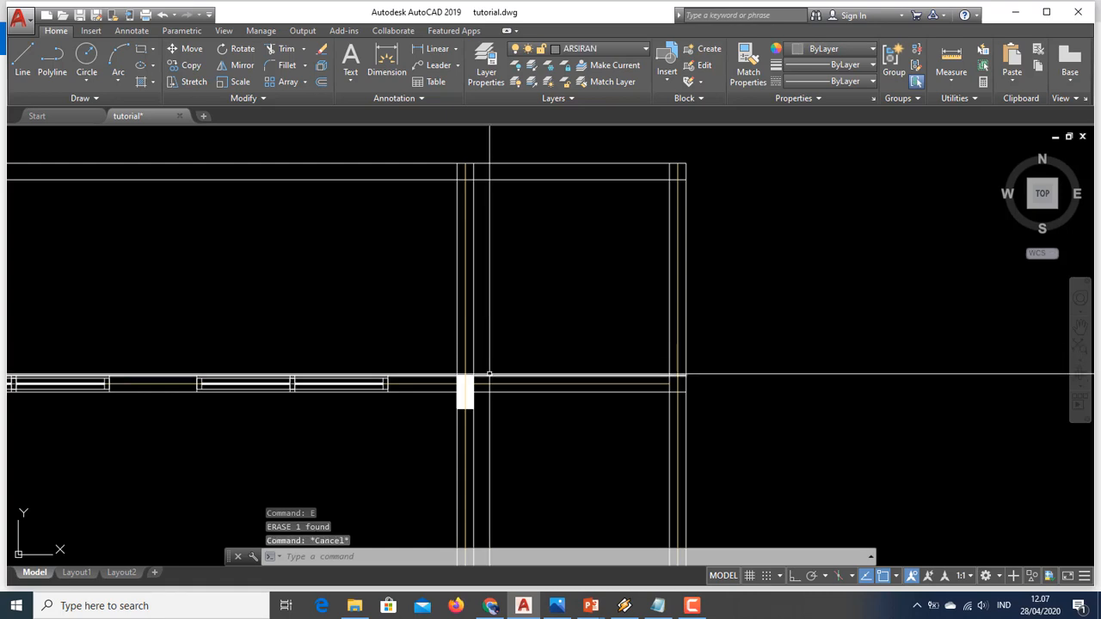
Step: Trim the copied partition lines below the upper horizontal wall, using the wall's top line as the cutting edge
click(493, 375)
middle_drag(524, 364, 519, 343)
text(tr)
key(Return)
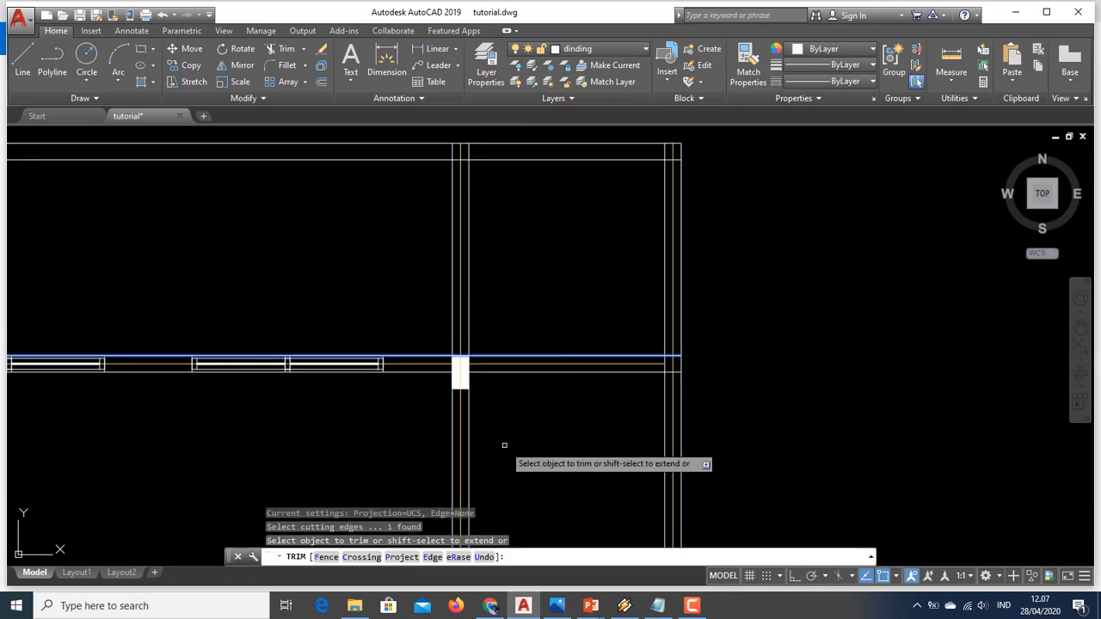
click(504, 445)
click(423, 418)
key(Escape)
Step: Erase the filled column at the partition's base and the bottom line of the upper horizontal wall
click(408, 297)
click(525, 467)
text(e)
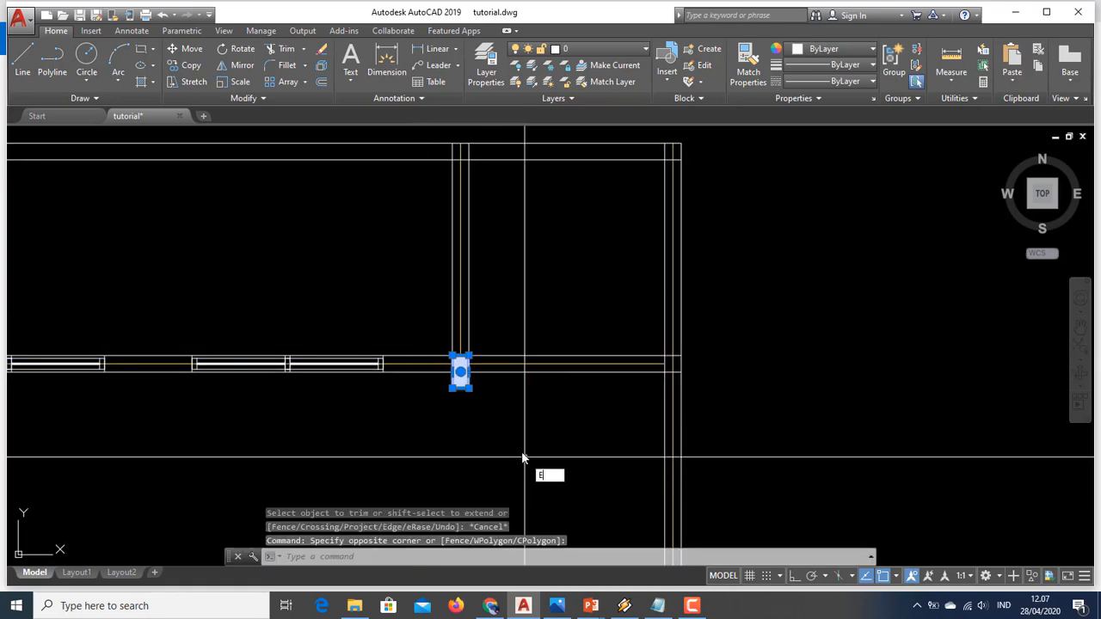
key(Return)
click(485, 397)
click(432, 366)
key(Delete)
middle_drag(469, 354, 521, 356)
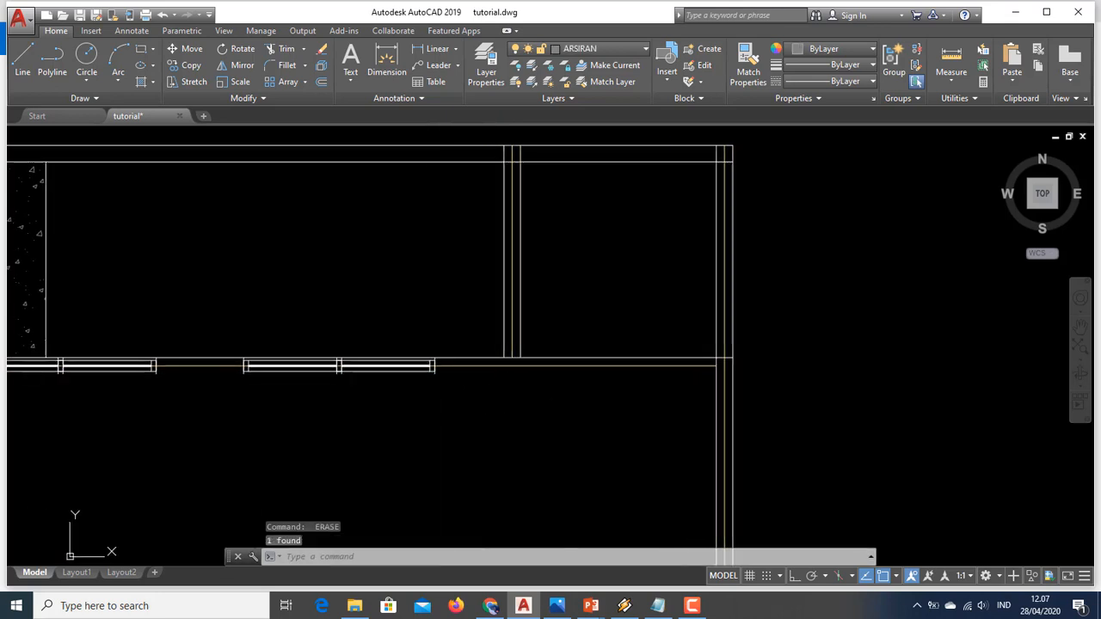
Step: Erase the centre and right-hand lines of the copied vertical partition
key(Escape)
click(537, 341)
click(510, 321)
text(e)
key(Return)
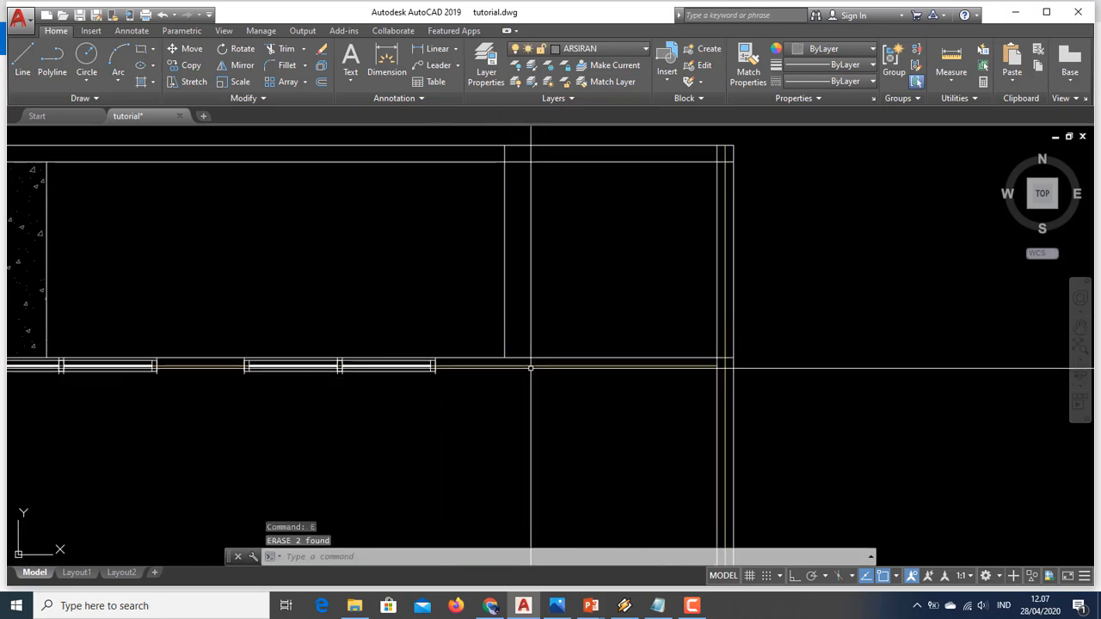
Step: Erase the upper horizontal wall's centre line and both windows beneath its remaining line
middle_drag(20, 354, 129, 353)
key(Escape)
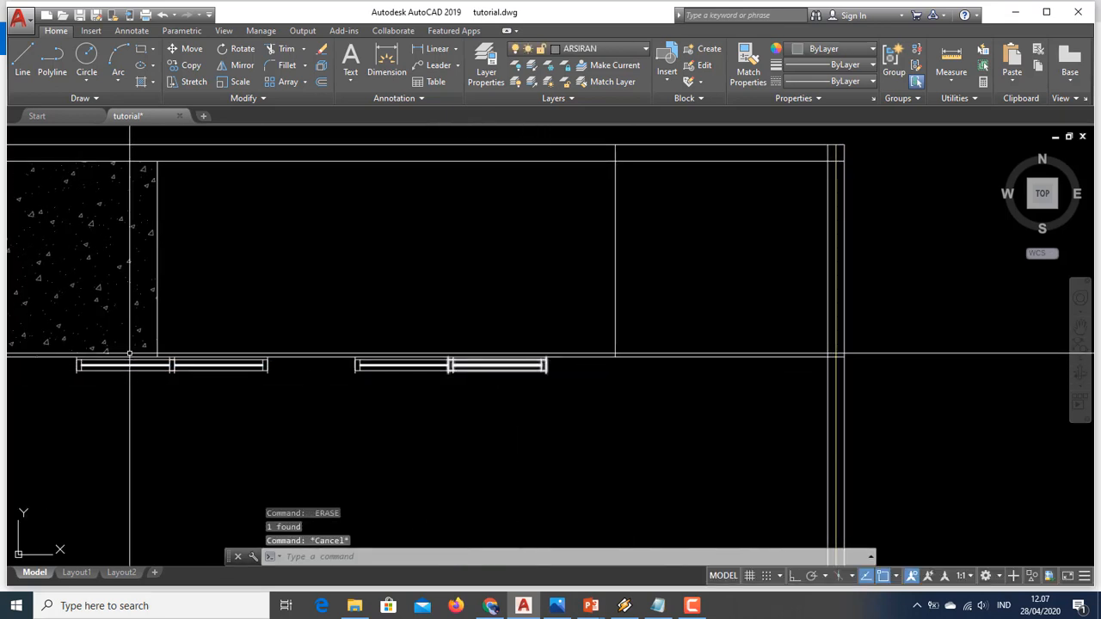
click(67, 350)
click(602, 420)
key(Delete)
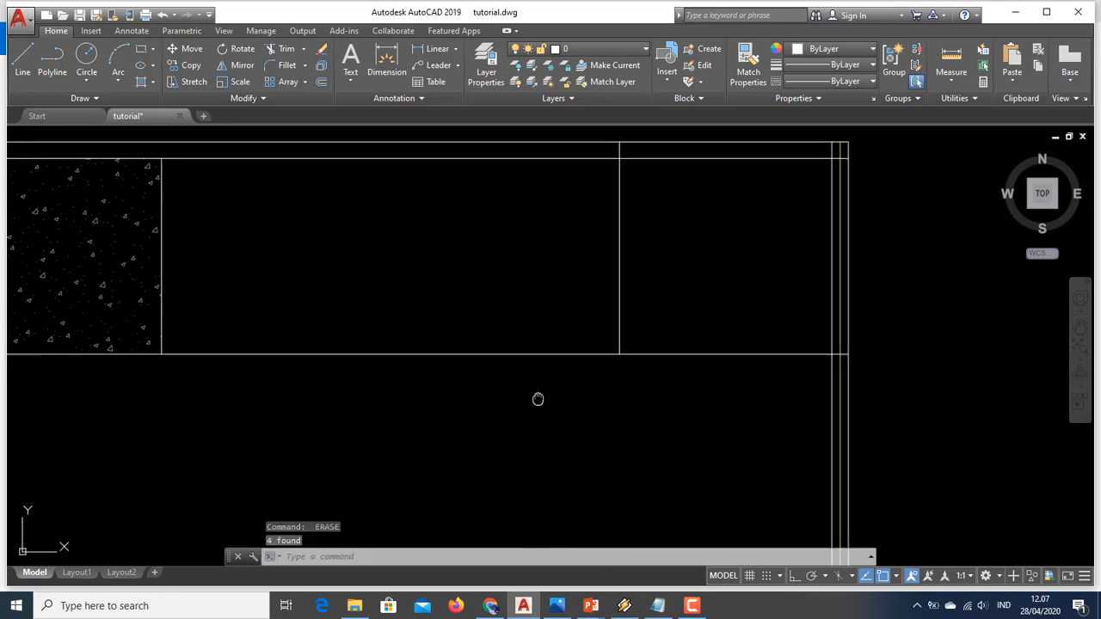
Step: Offset the upper horizontal wall's remaining line 300 upward
middle_drag(538, 399, 561, 390)
key(Escape)
key(Return)
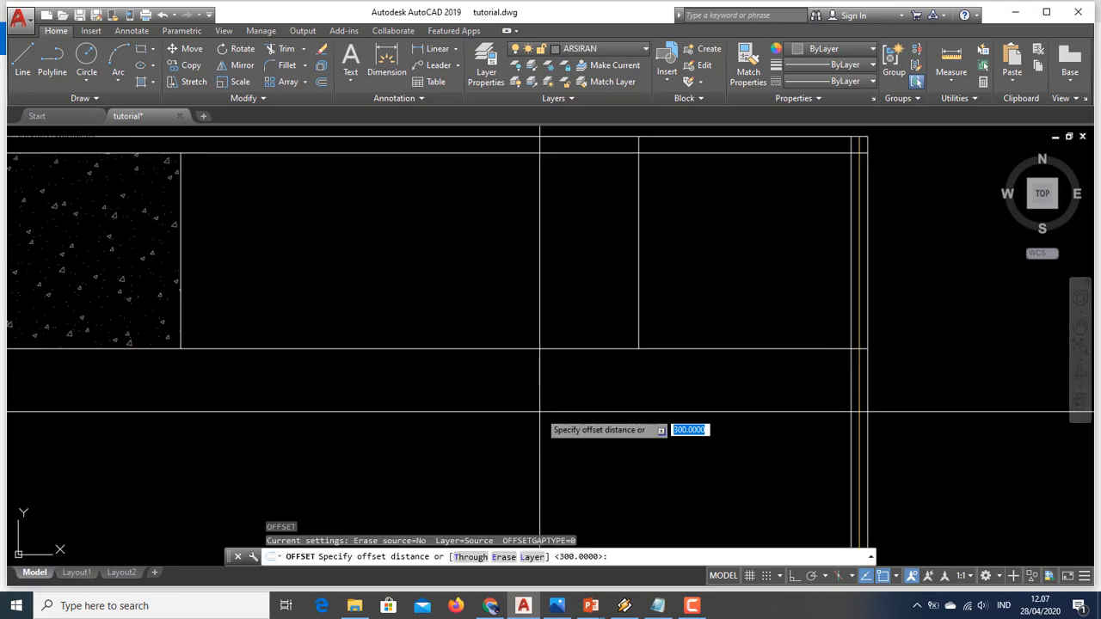
key(Return)
click(525, 346)
click(522, 307)
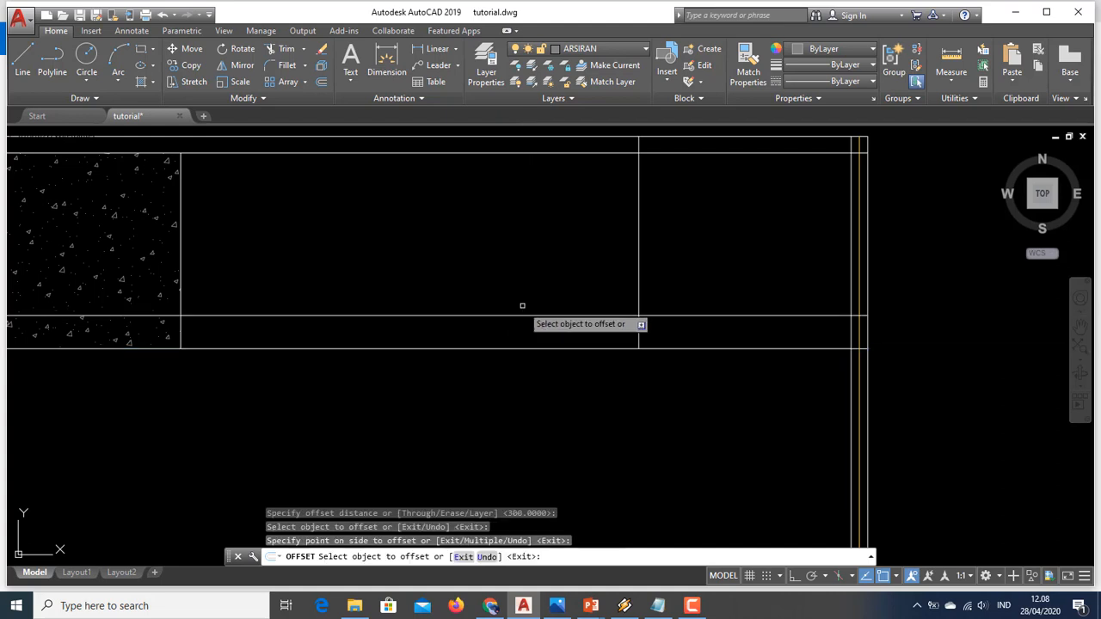
scroll(550, 280, down, 4)
scroll(354, 301, up, 2)
scroll(460, 322, down, 4)
middle_drag(554, 363, 476, 249)
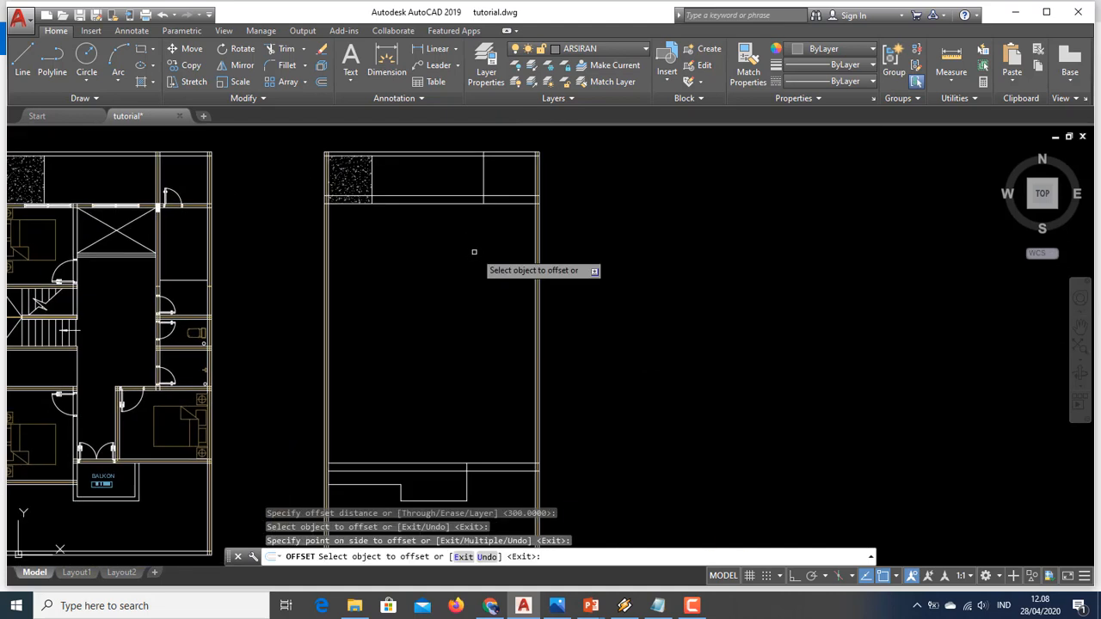
key(Escape)
Step: Delete the source wall lines above the balcony and below the upper rooms, keeping their 300 offsets
click(487, 463)
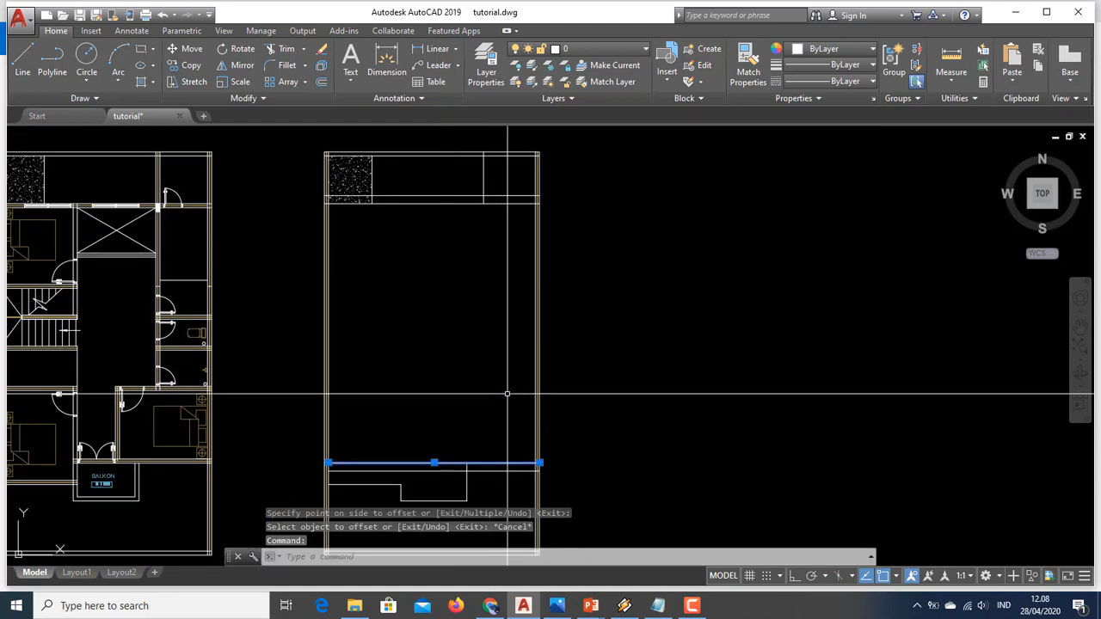
middle_drag(503, 380, 494, 408)
key(Delete)
click(457, 228)
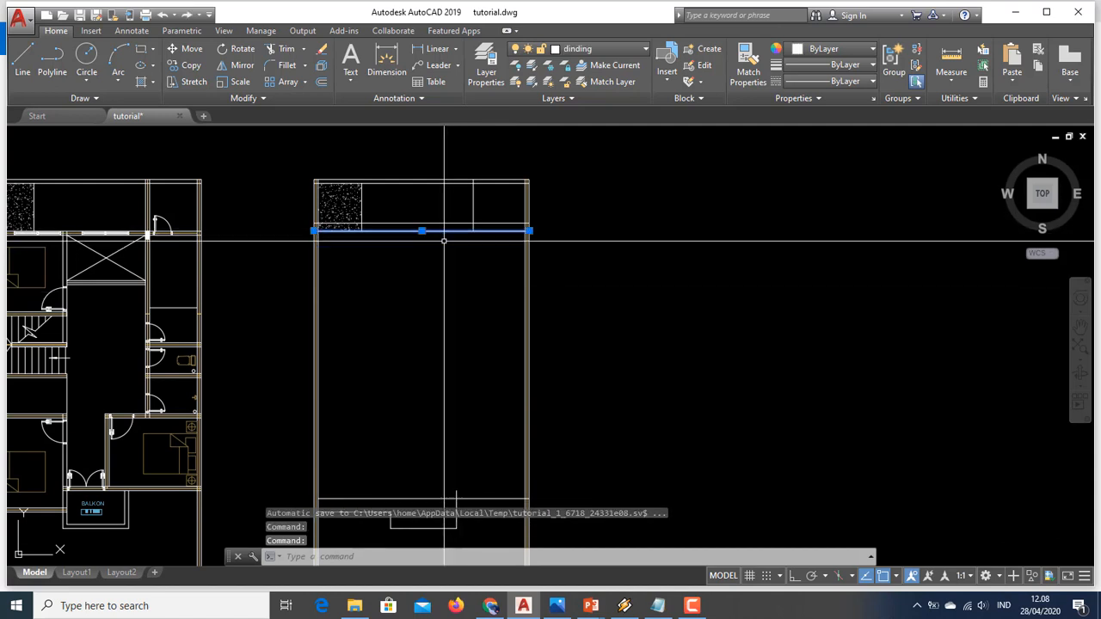
key(Delete)
middle_drag(472, 243, 465, 228)
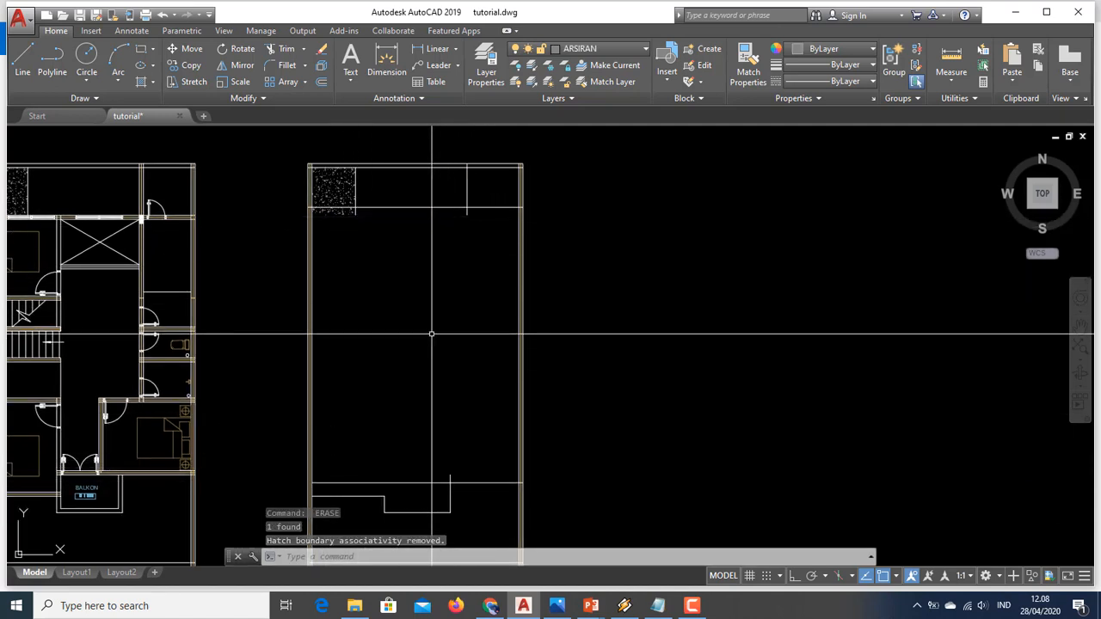
Step: Switch to the Photos app to recheck the roof edges in the reference house image, and return to the AutoCAD drawing
click(556, 605)
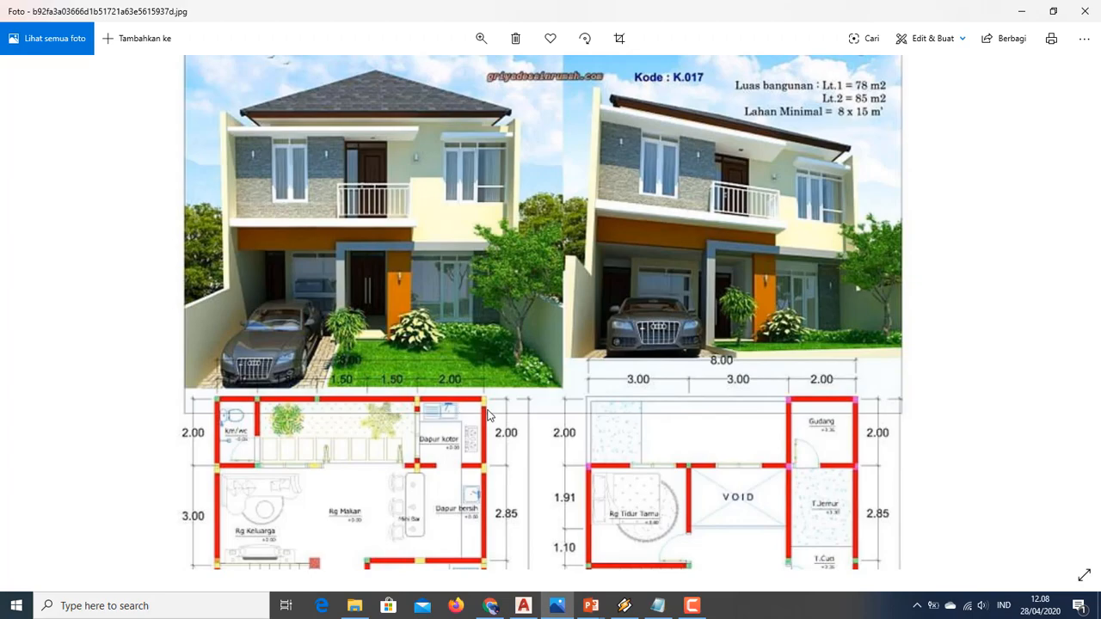
key(alt+Tab)
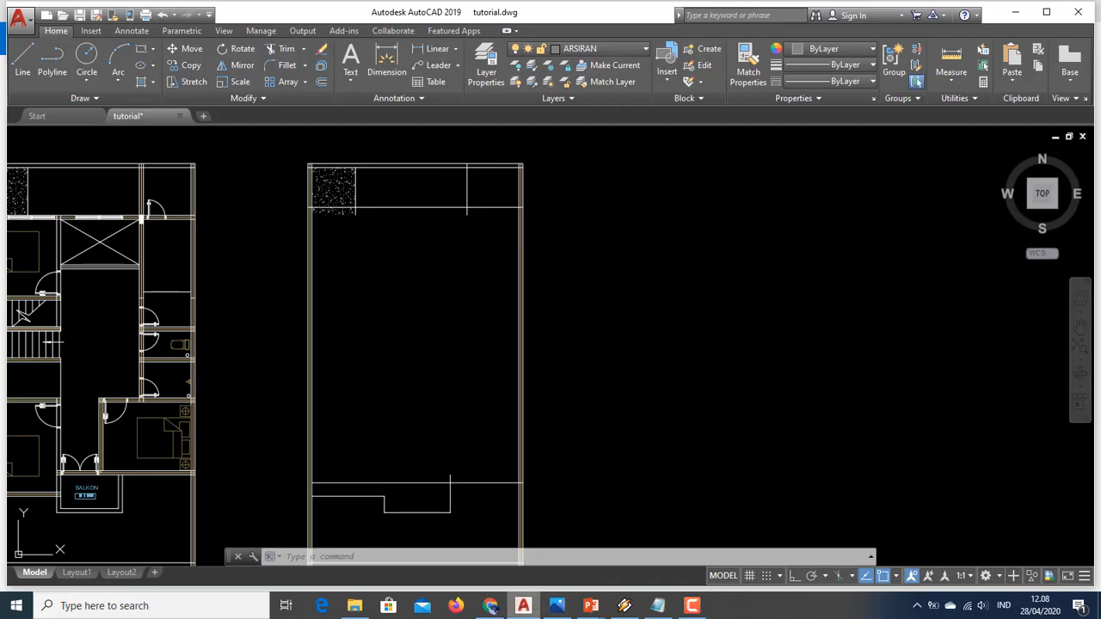
Step: Offset the inner lines of both side walls 200 inward and trim the excess at the horizontal roof edges
middle_drag(385, 254, 380, 238)
key(Escape)
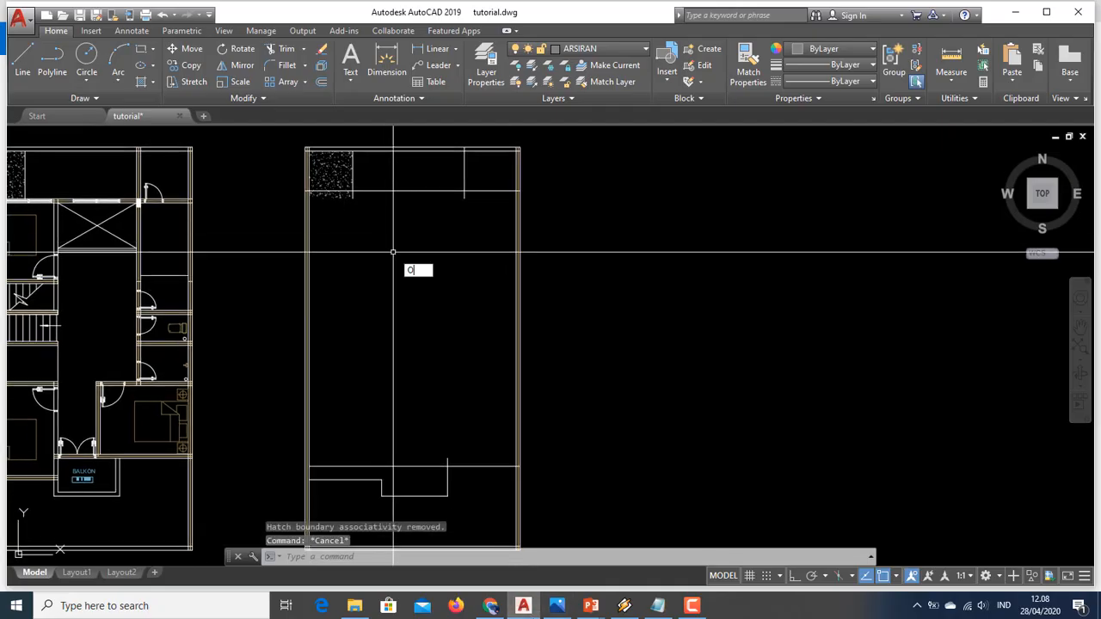
key(Return)
key(Return)
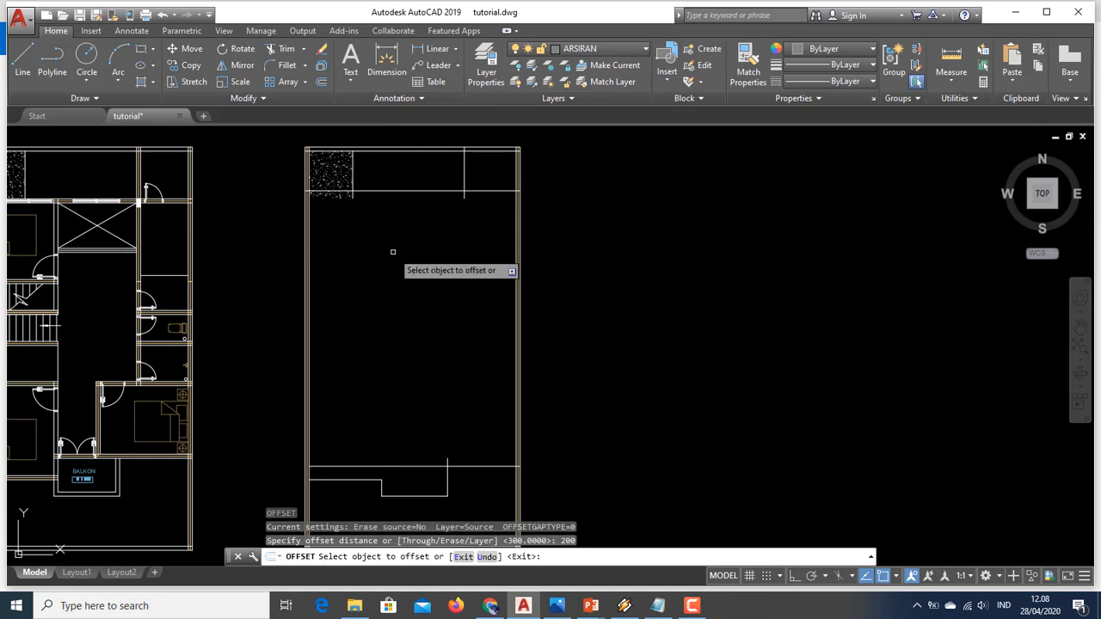
scroll(315, 301, up, 4)
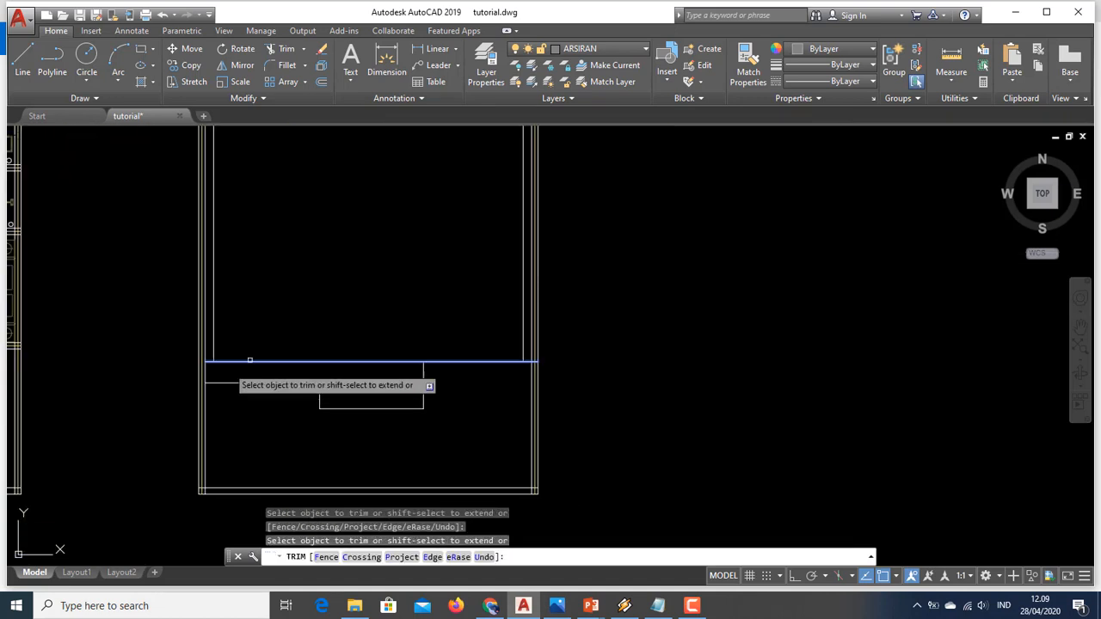
key(Escape)
Step: Examine the trimmed roof outline, the narrow strips along both side walls and the hatched upper-left corner
scroll(542, 390, down, 5)
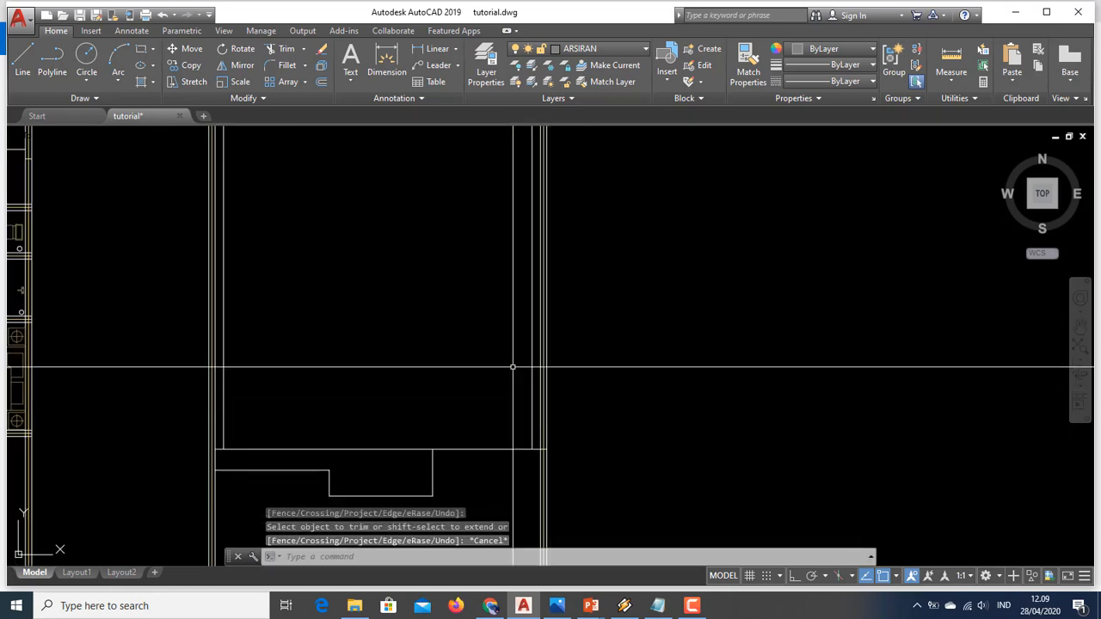
middle_drag(448, 278, 442, 245)
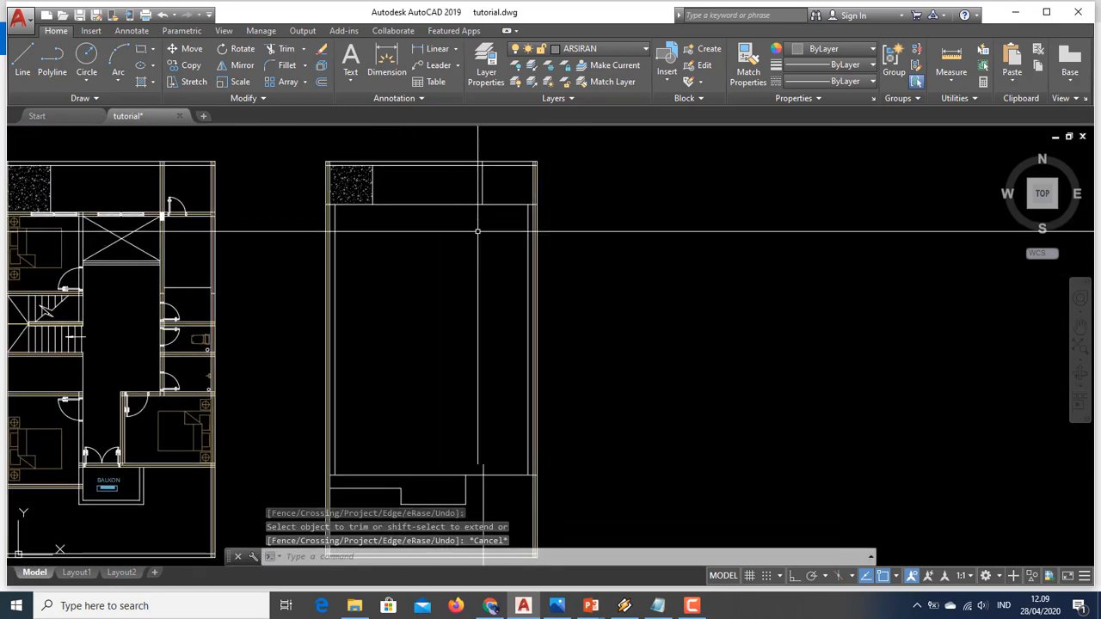
middle_drag(504, 304, 490, 264)
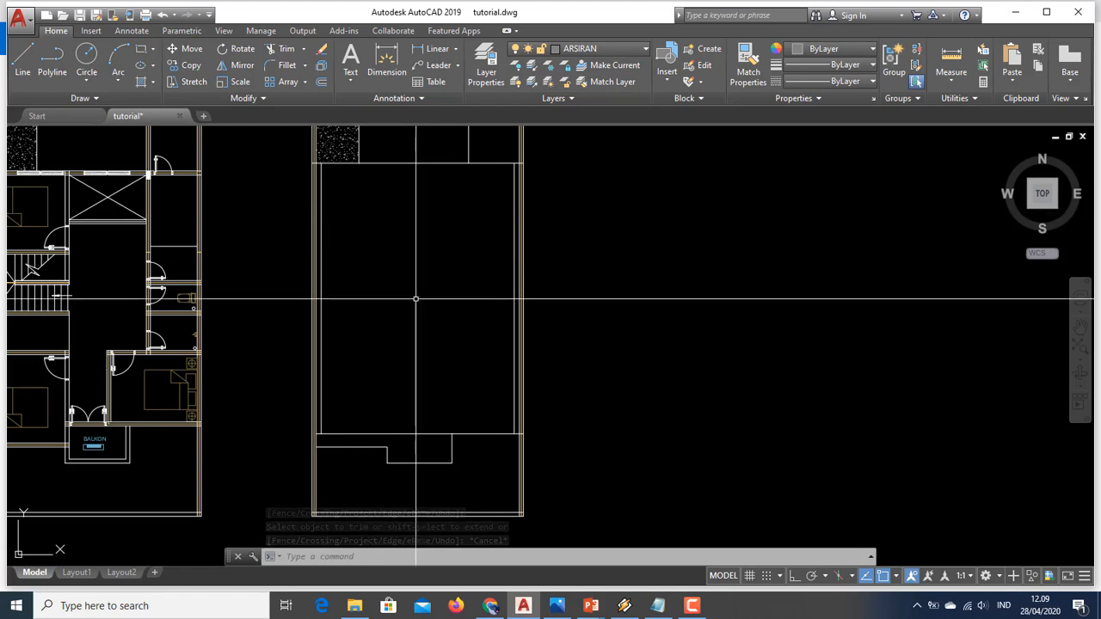
scroll(302, 161, up, 2)
scroll(302, 162, up, 2)
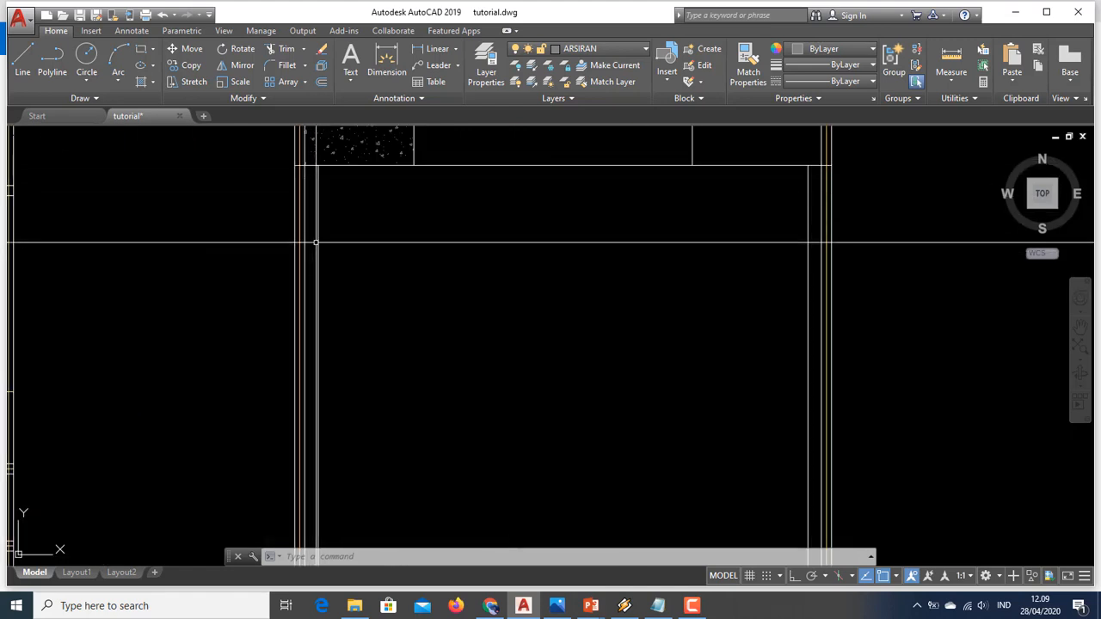
scroll(315, 241, down, 2)
scroll(311, 208, up, 2)
scroll(610, 270, down, 3)
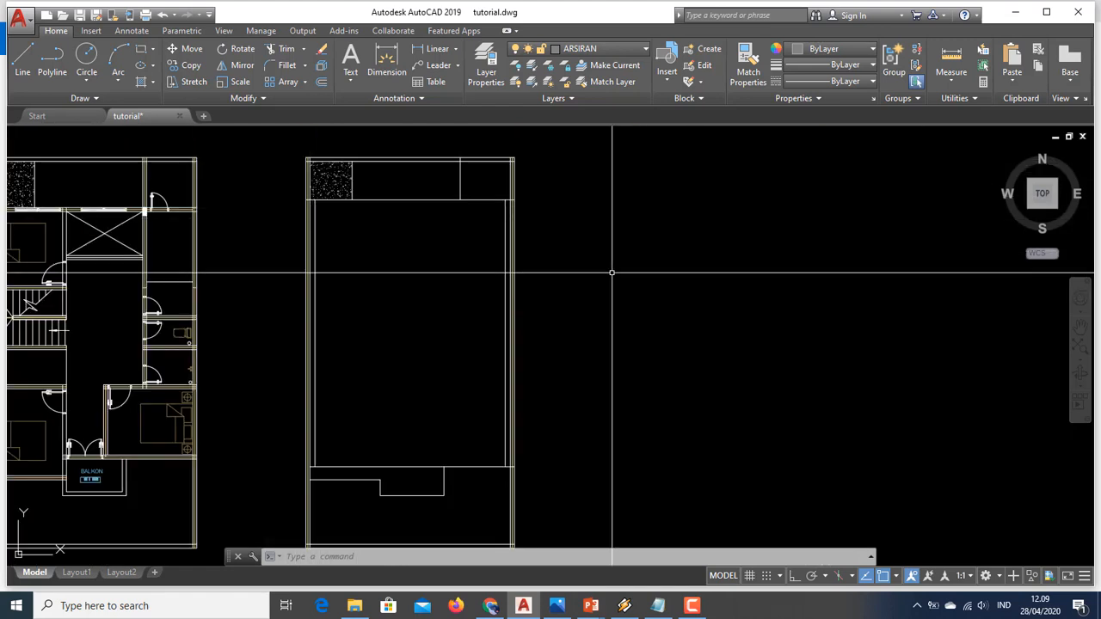
scroll(508, 229, up, 2)
scroll(516, 234, down, 2)
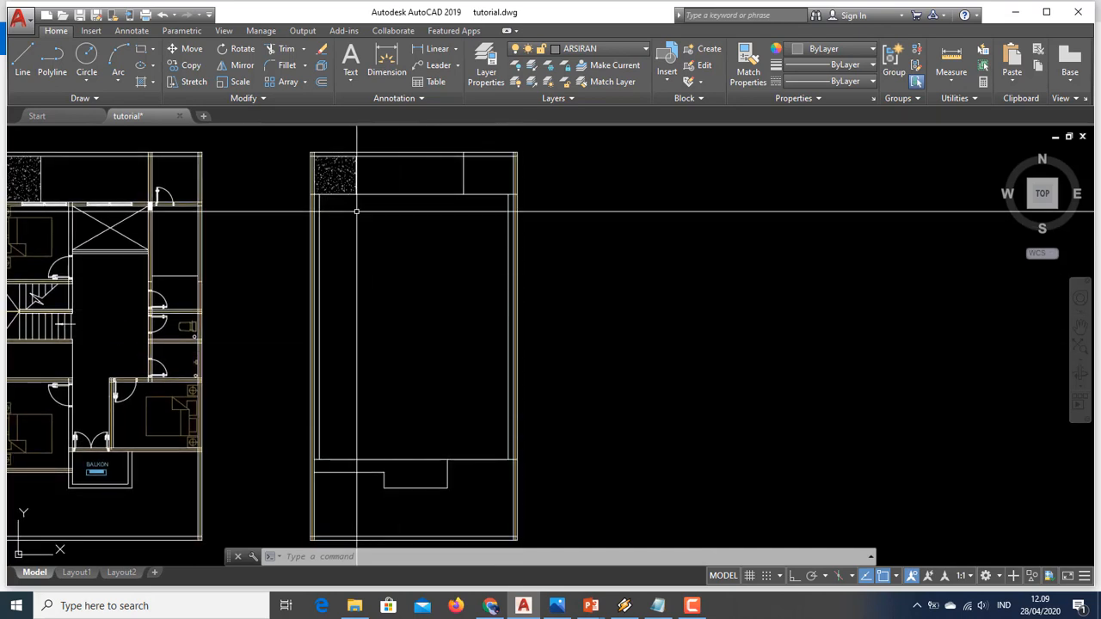
scroll(342, 176, up, 3)
middle_drag(335, 210, 352, 272)
scroll(344, 277, up, 4)
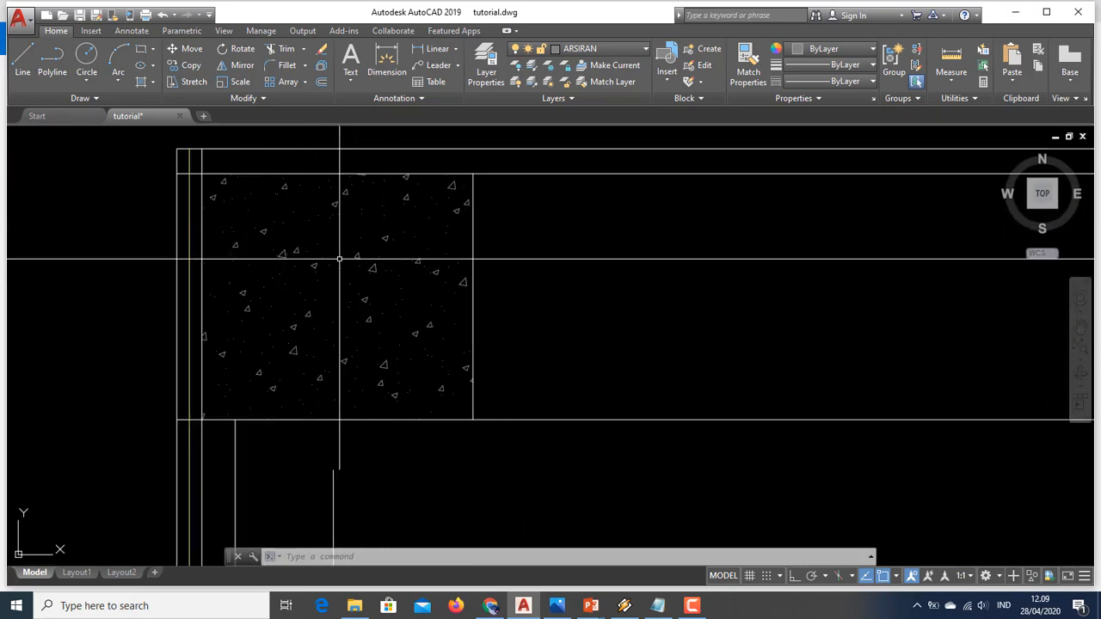
scroll(383, 273, down, 4)
middle_drag(383, 273, 354, 331)
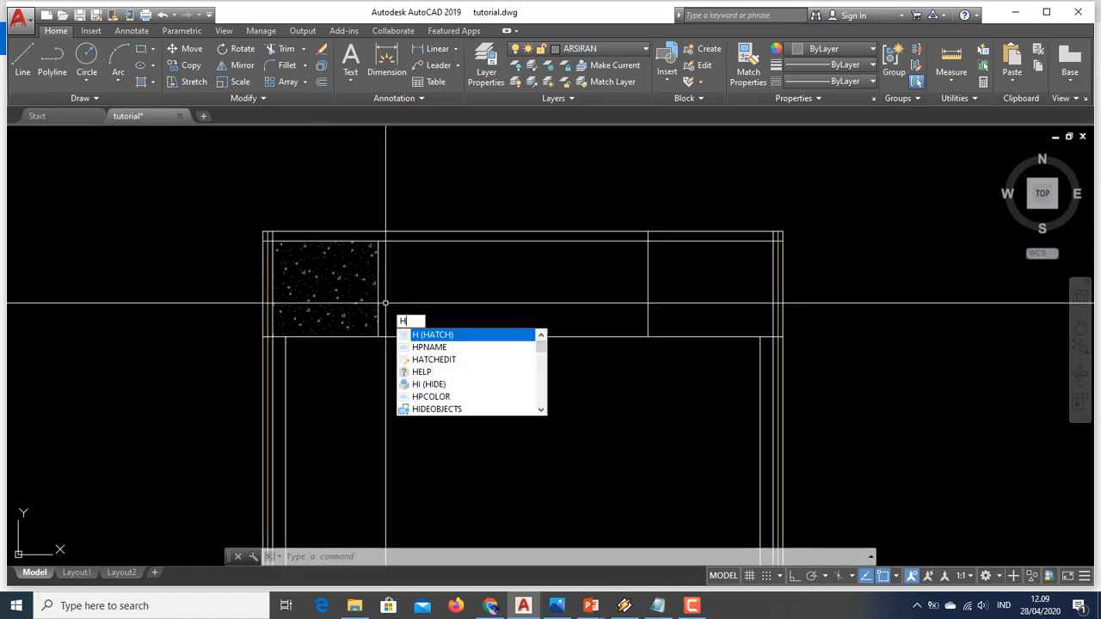
Step: Hatch the narrow strips along both side walls with the AR-CONC pattern at scale 2
key(Return)
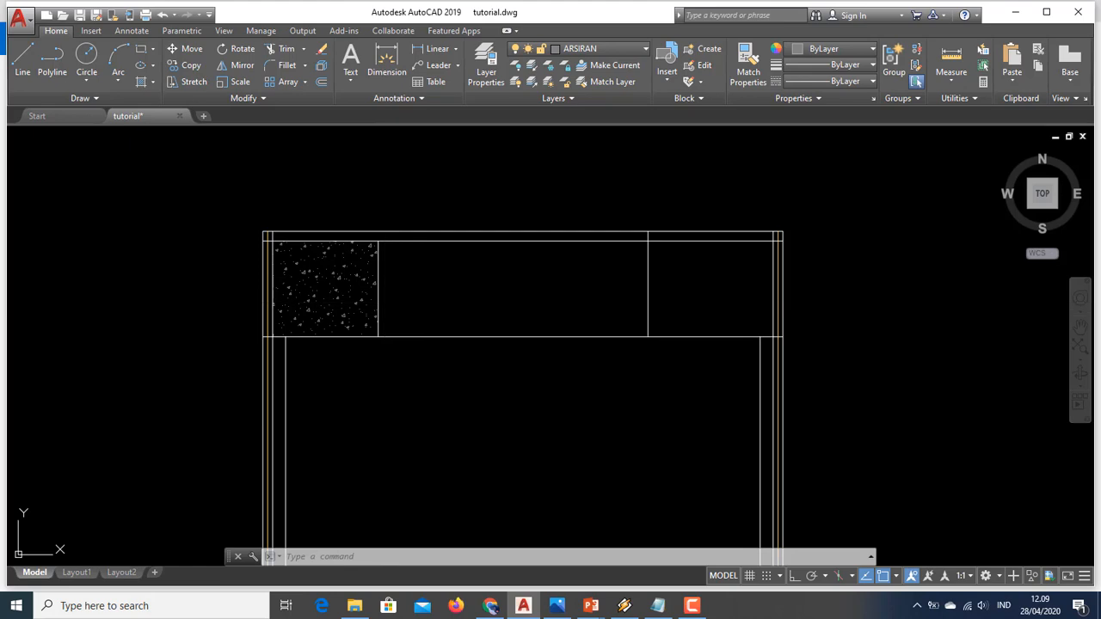
text(T)
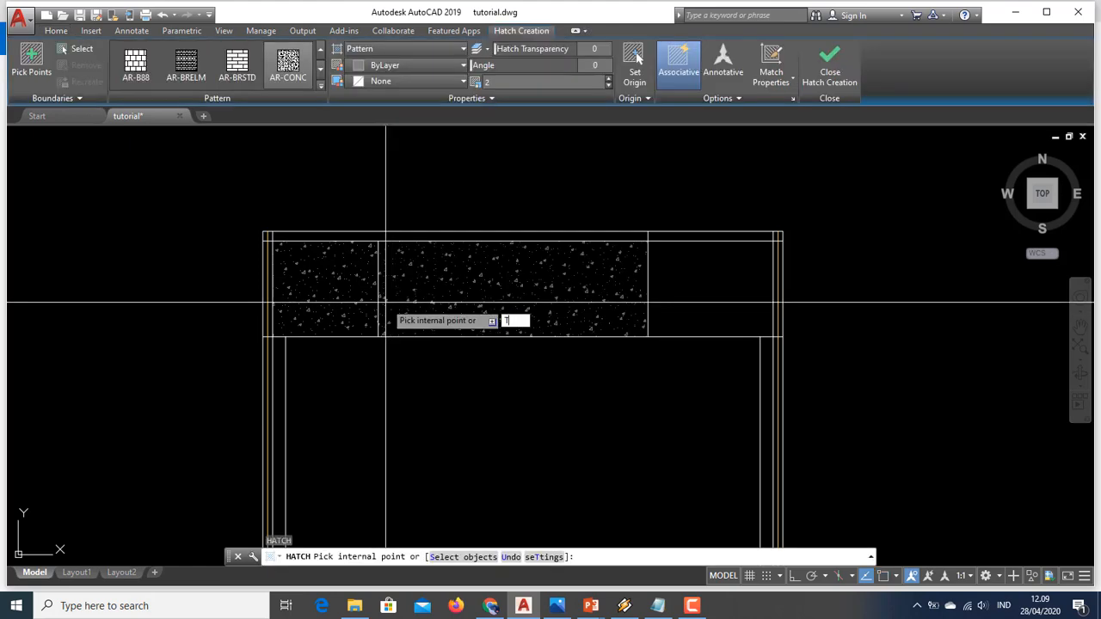
key(Return)
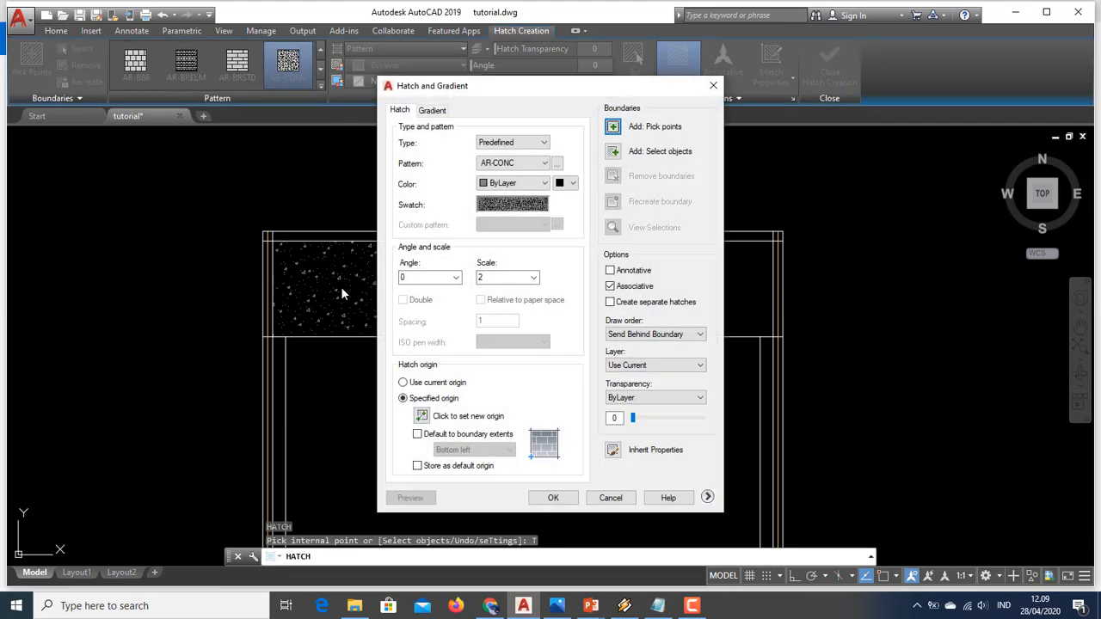
click(559, 164)
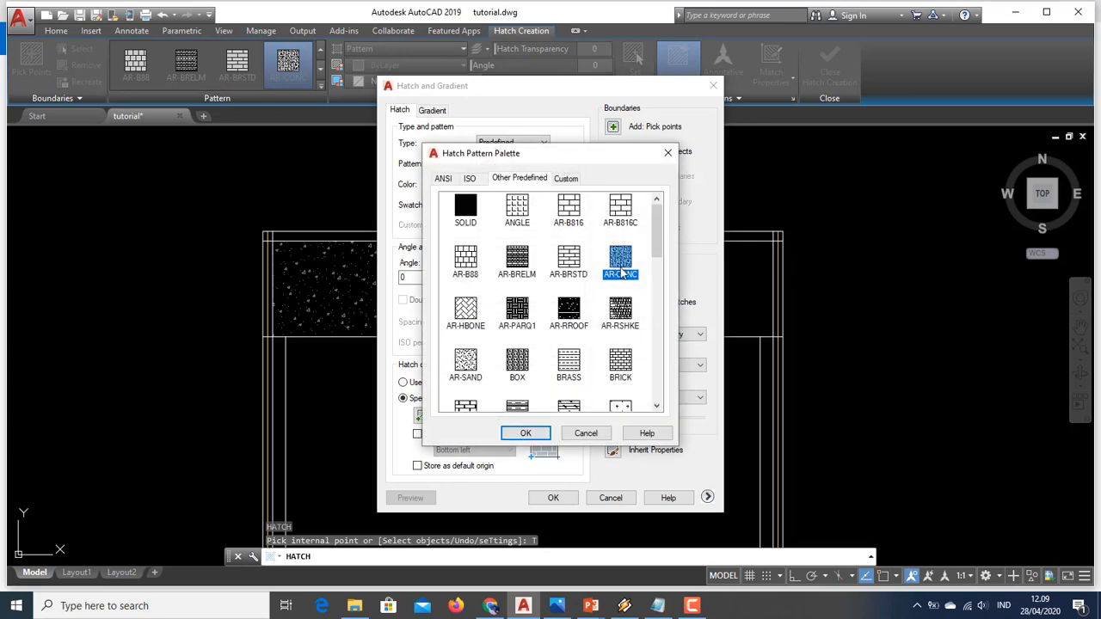
click(525, 431)
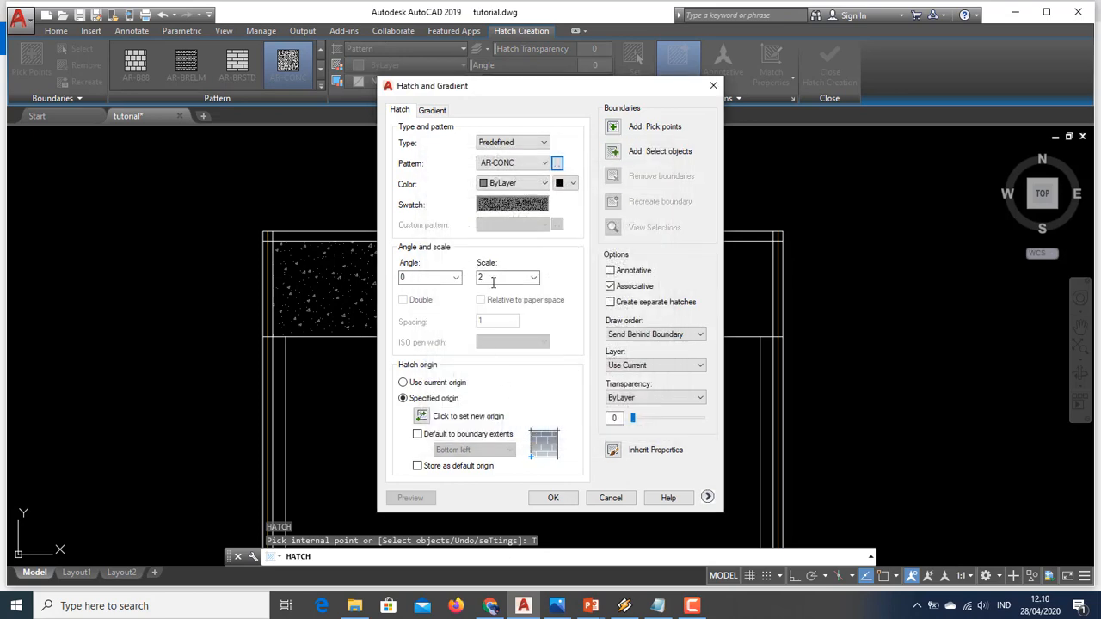
click(613, 127)
scroll(406, 284, down, 3)
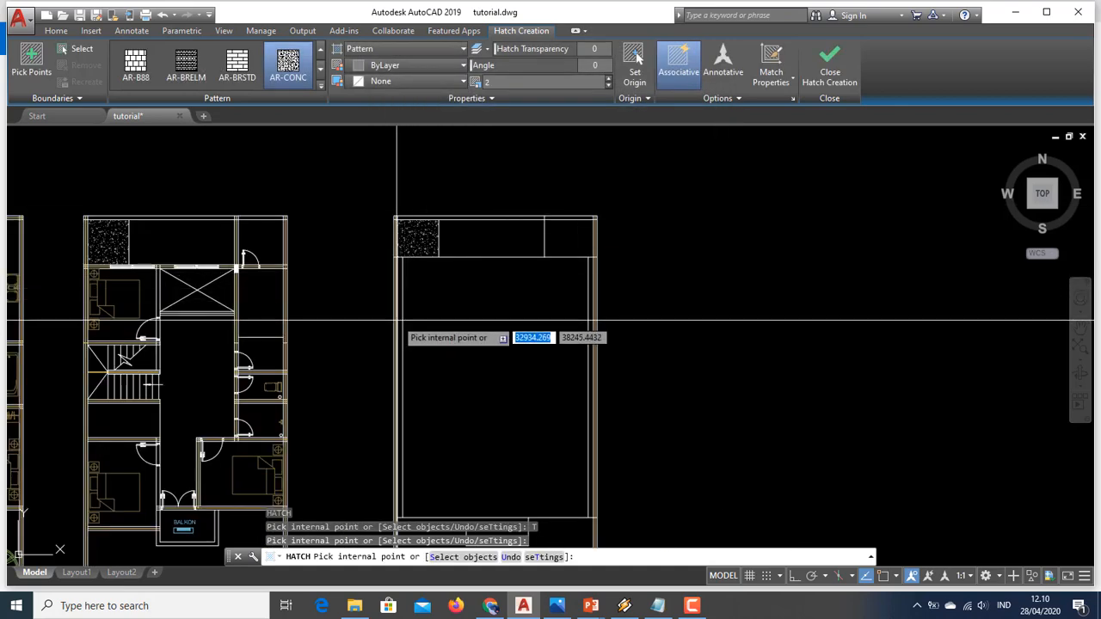
middle_drag(396, 320, 408, 256)
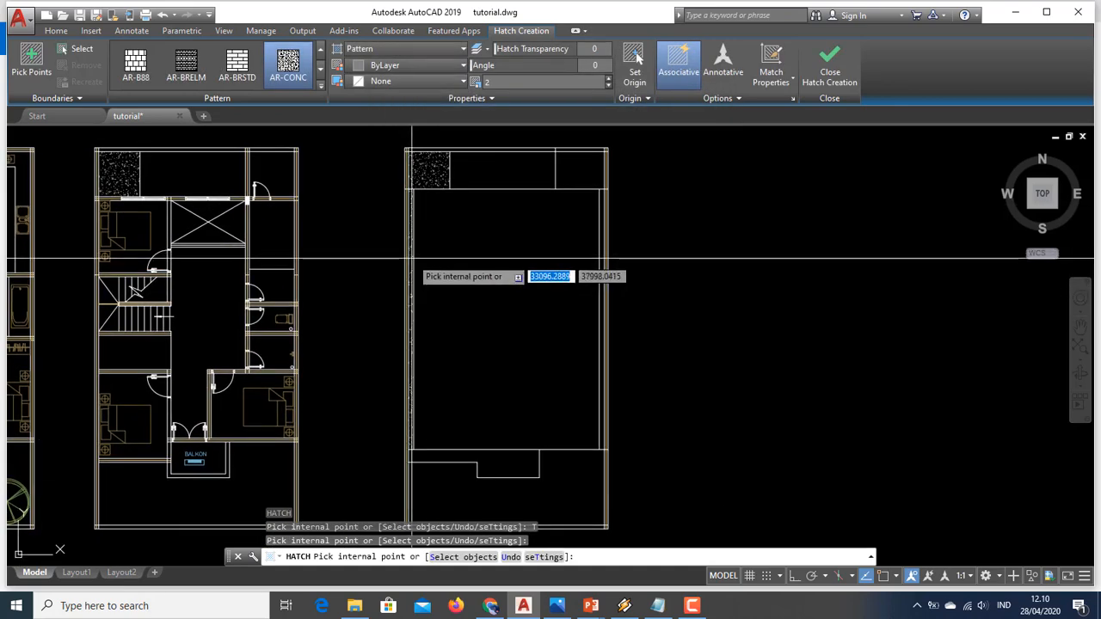
click(411, 258)
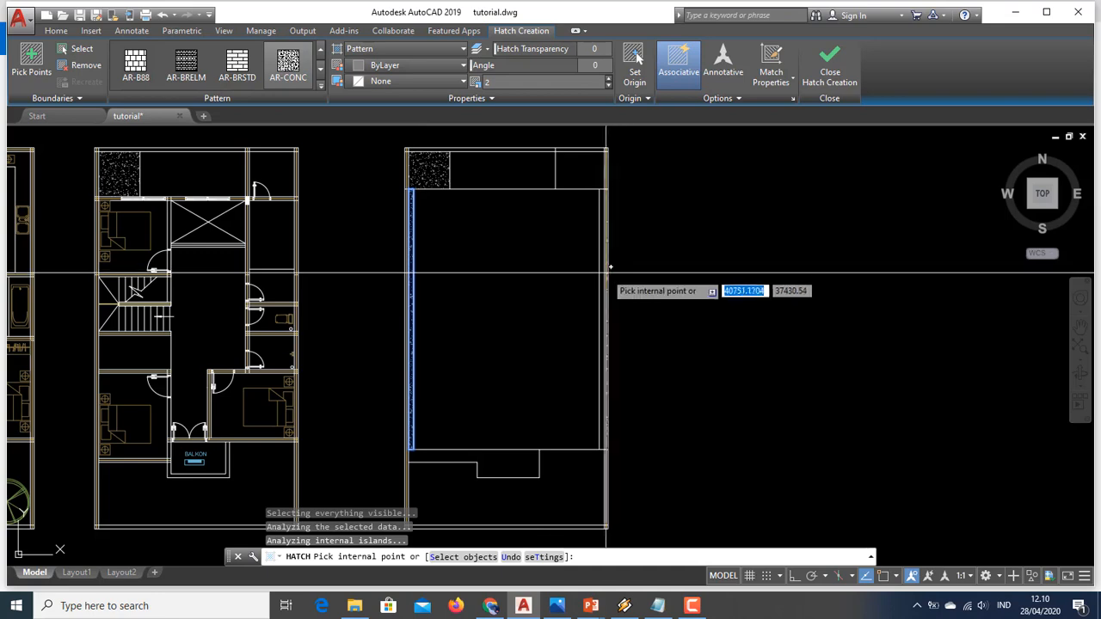
click(599, 269)
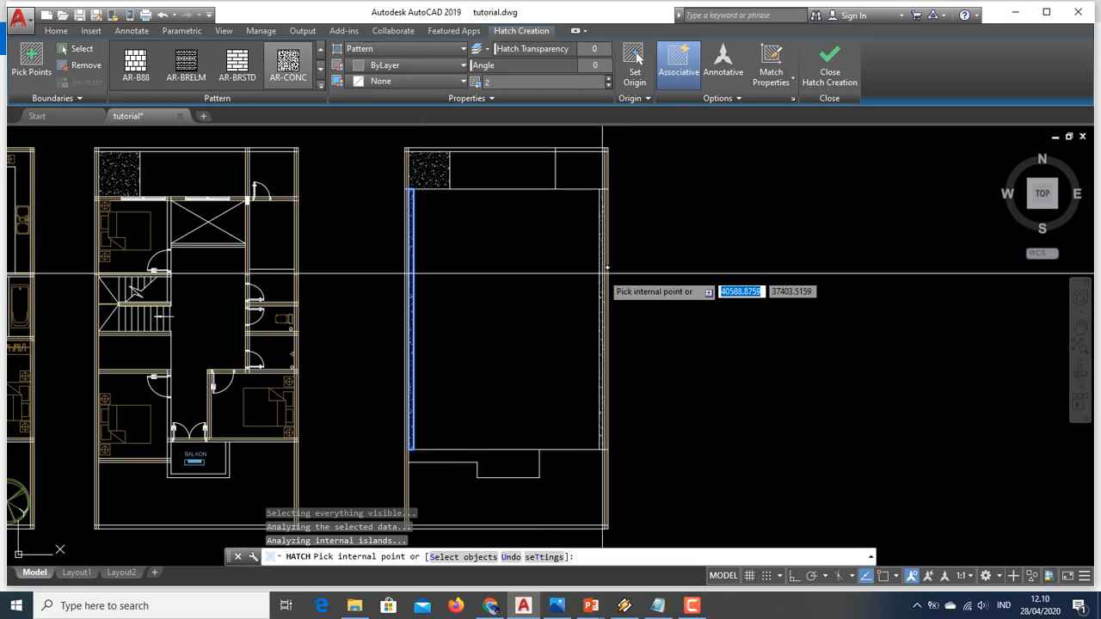
click(603, 271)
key(Return)
middle_drag(615, 260, 595, 281)
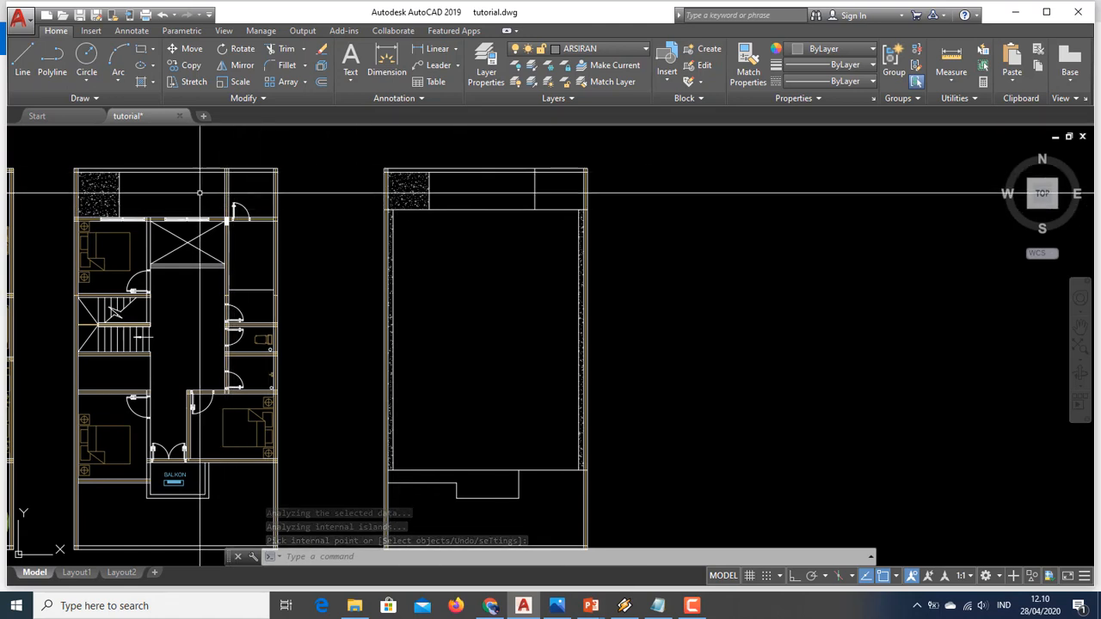
Step: Offset the vertical line of the roof plan's upper-right corner area 300 to the left
scroll(507, 196, up, 2)
middle_drag(342, 237, 437, 268)
middle_drag(553, 214, 585, 246)
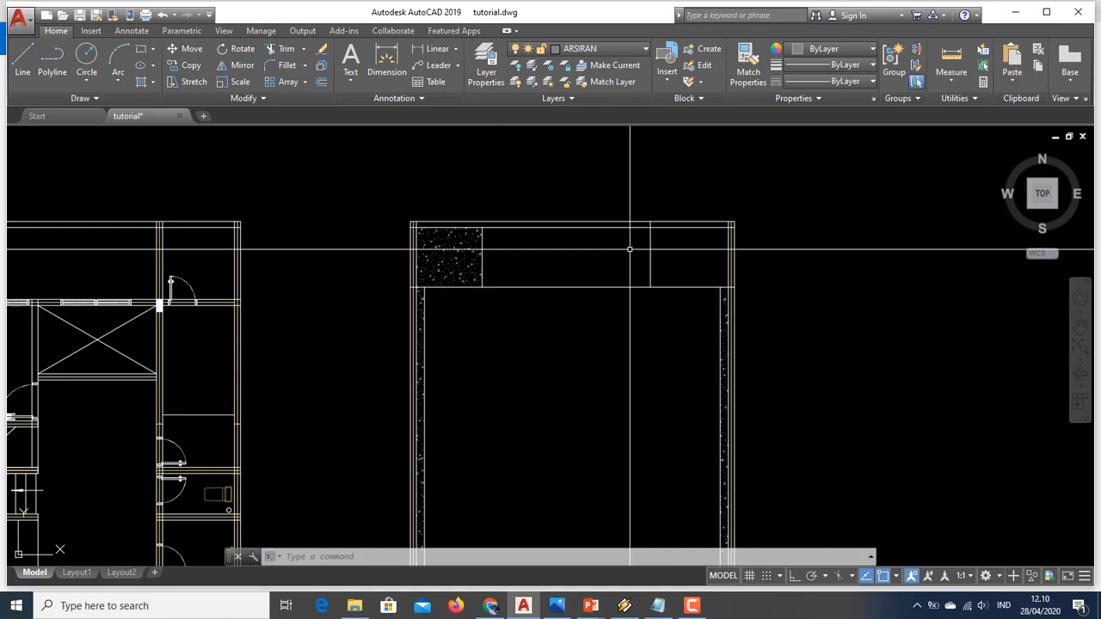
text(o)
key(Return)
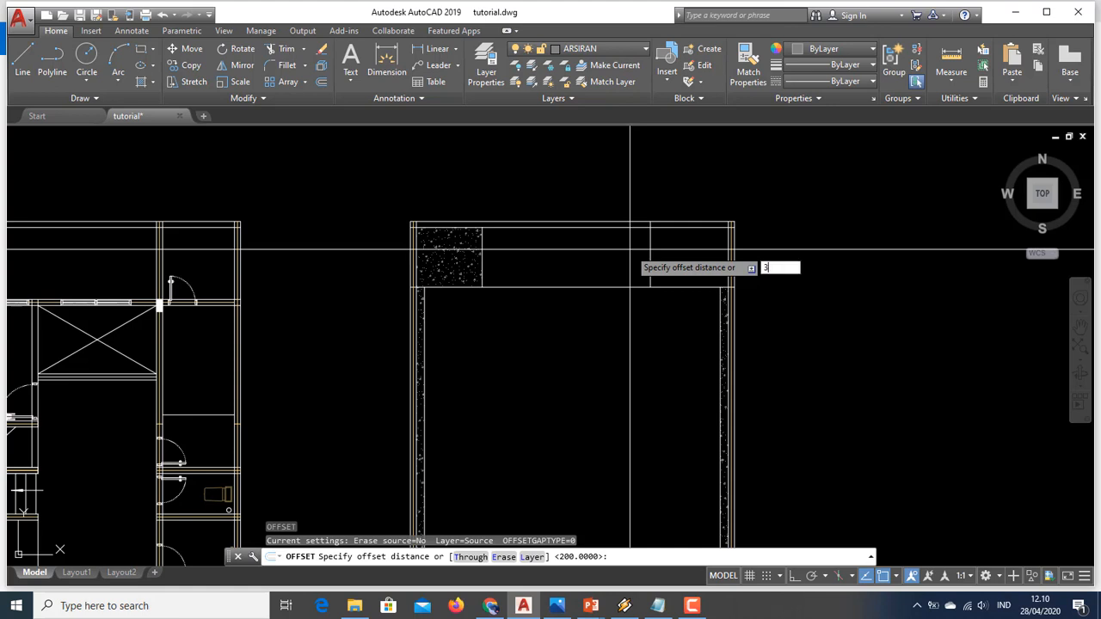
key(Return)
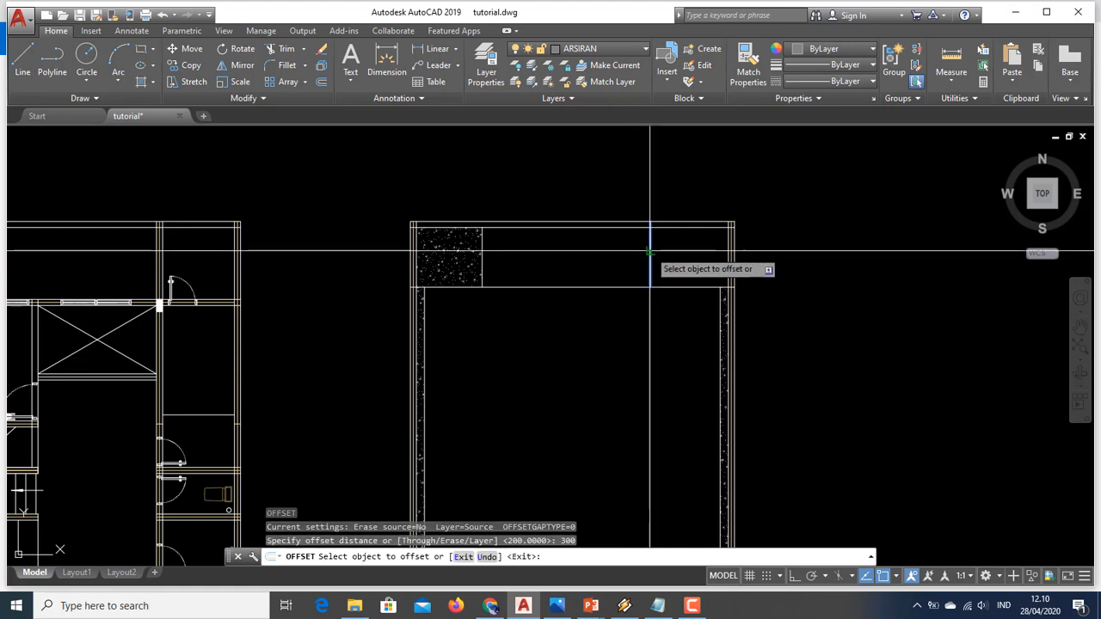
click(651, 246)
click(622, 246)
key(Escape)
Step: Erase the original vertical line of the upper-right corner area, keeping its 300 offset
click(651, 244)
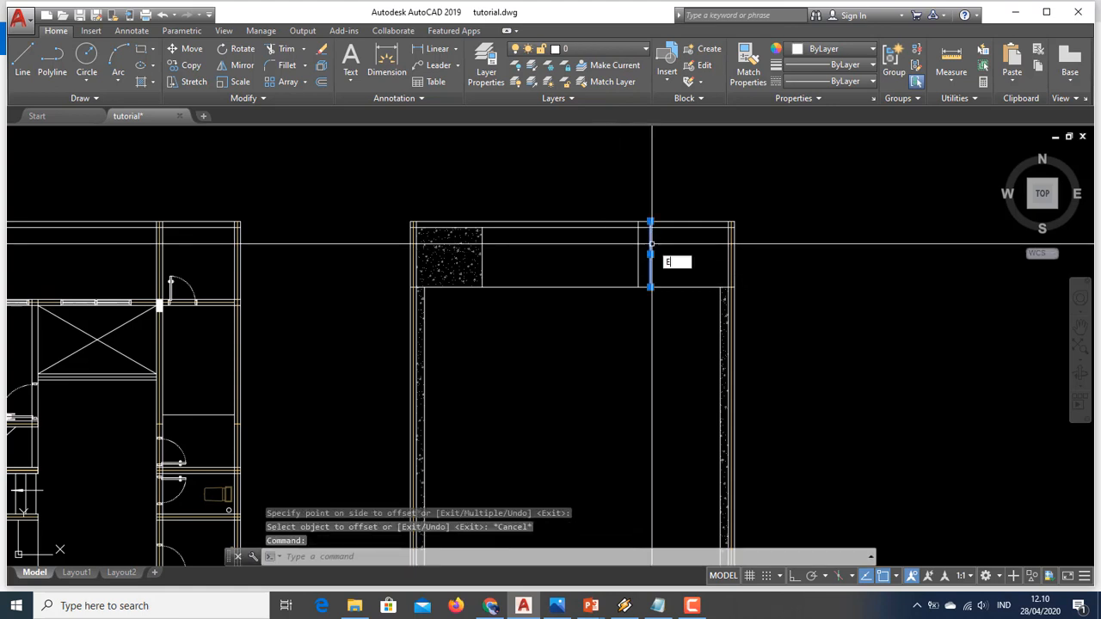
text(e)
key(Return)
Step: Trim the part of the offset vertical line that crosses the upper boundary wall
scroll(651, 244, up, 2)
key(Escape)
text(tr)
key(Return)
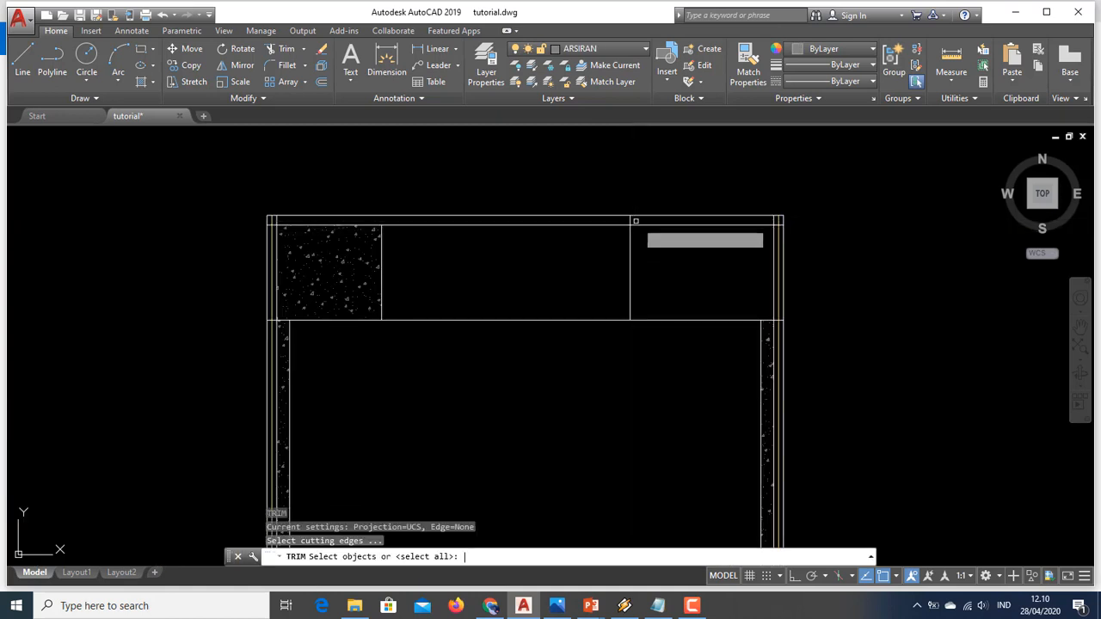
key(Return)
scroll(627, 220, up, 2)
scroll(620, 221, down, 3)
key(Escape)
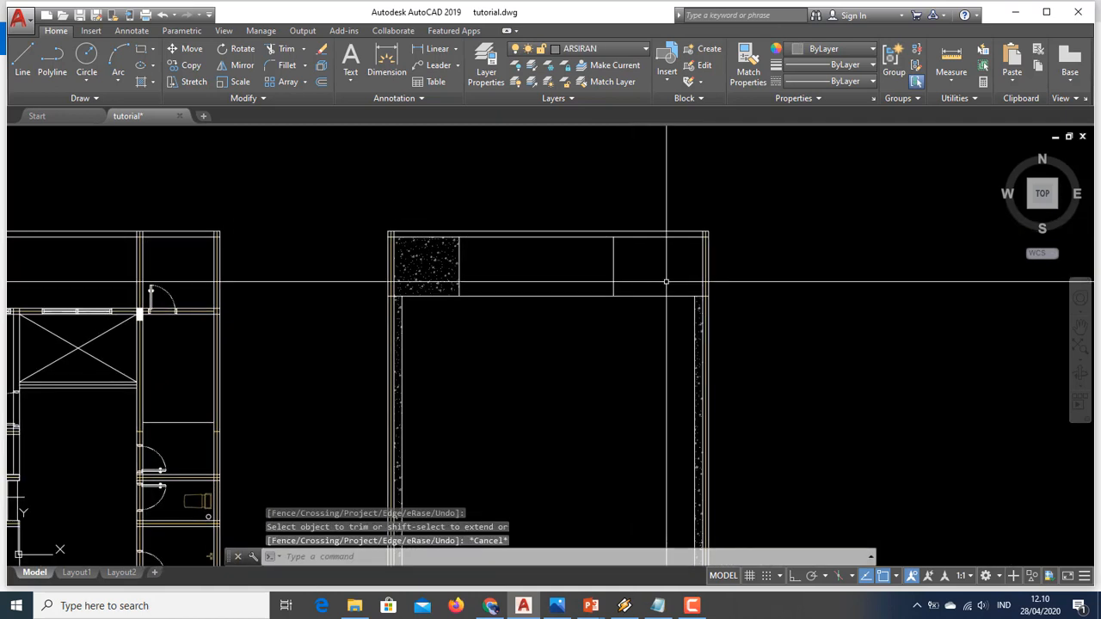
Step: Hatch the upper-right corner area of the roof plan with AR-CONC at scale 2
key(Return)
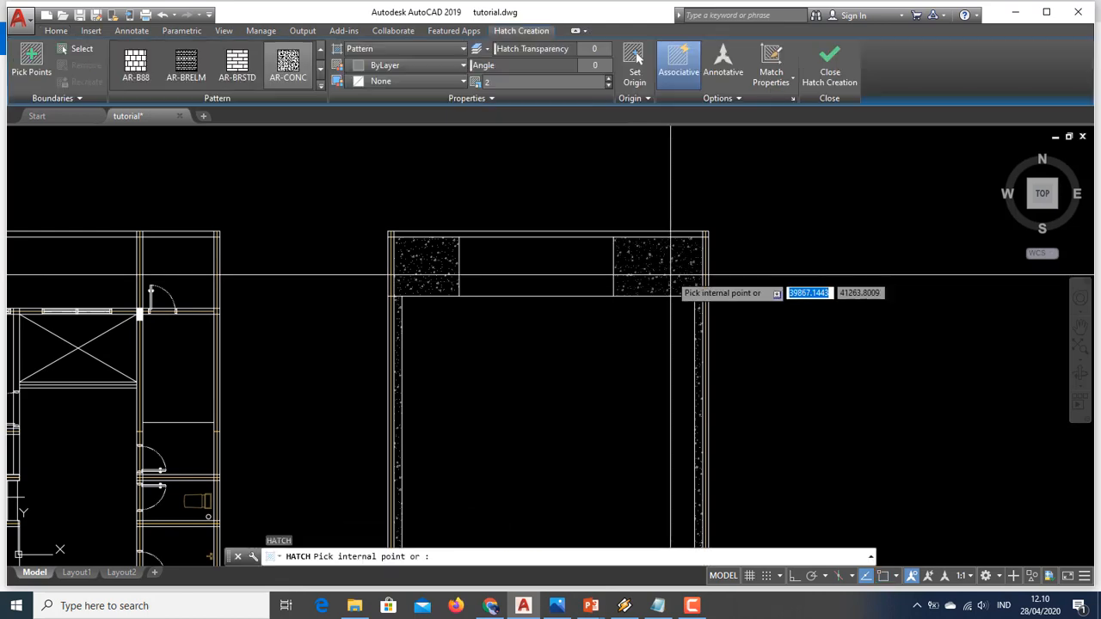
click(659, 280)
key(Return)
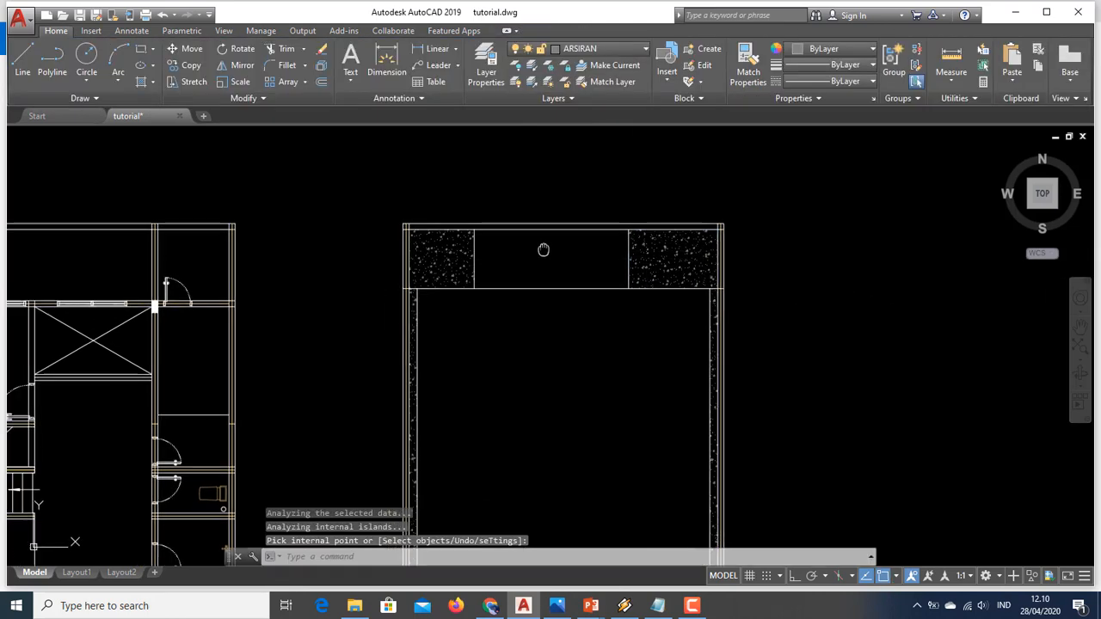
Step: Hatch the stepped area below the main roof outline, in front of the balcony side, with AR-CONC
scroll(577, 286, down, 3)
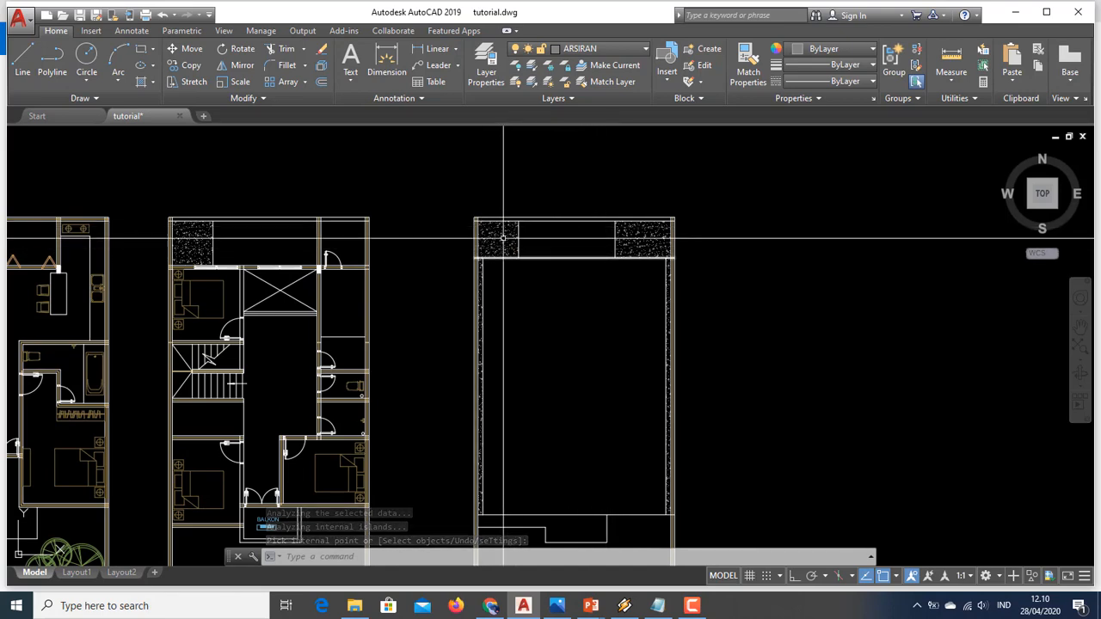
middle_drag(518, 238, 795, 245)
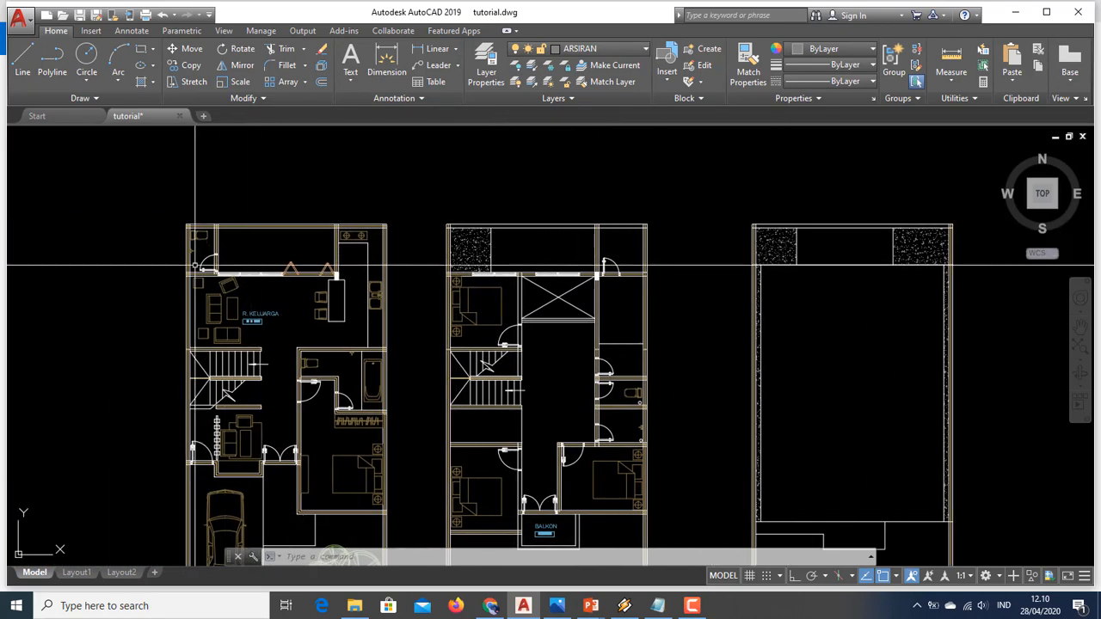
middle_drag(806, 315, 677, 277)
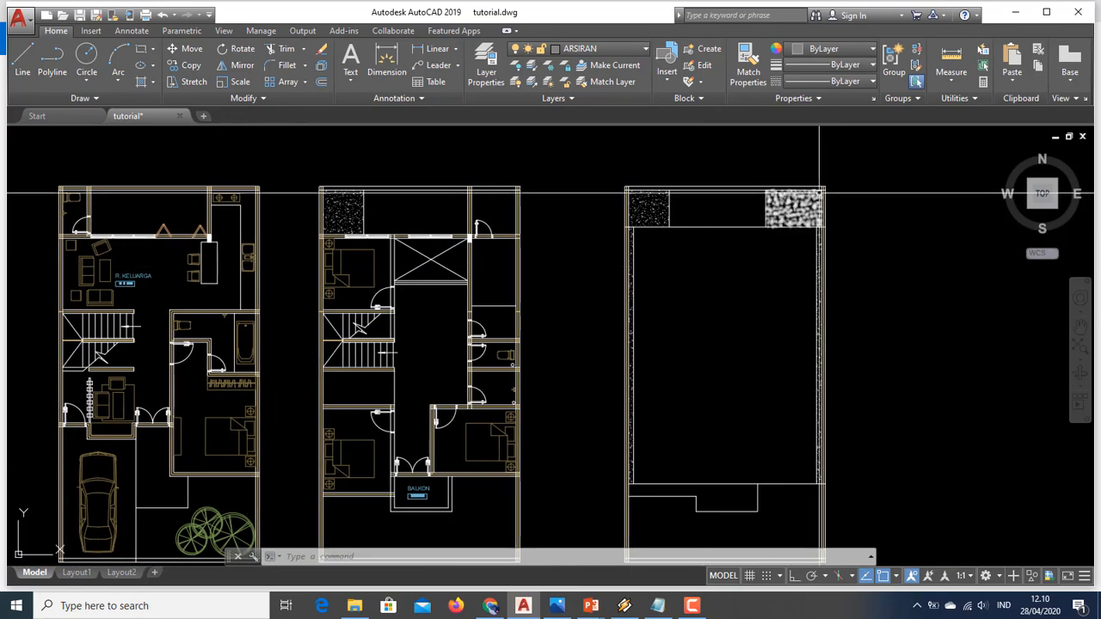
scroll(798, 203, up, 2)
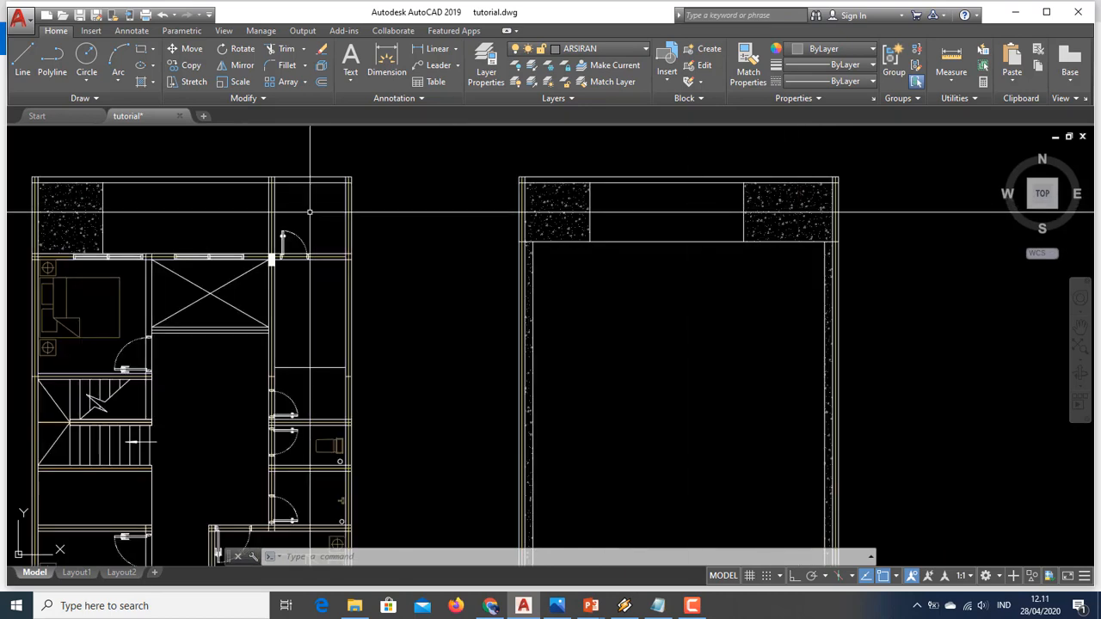
middle_drag(614, 295, 587, 225)
scroll(587, 225, down, 3)
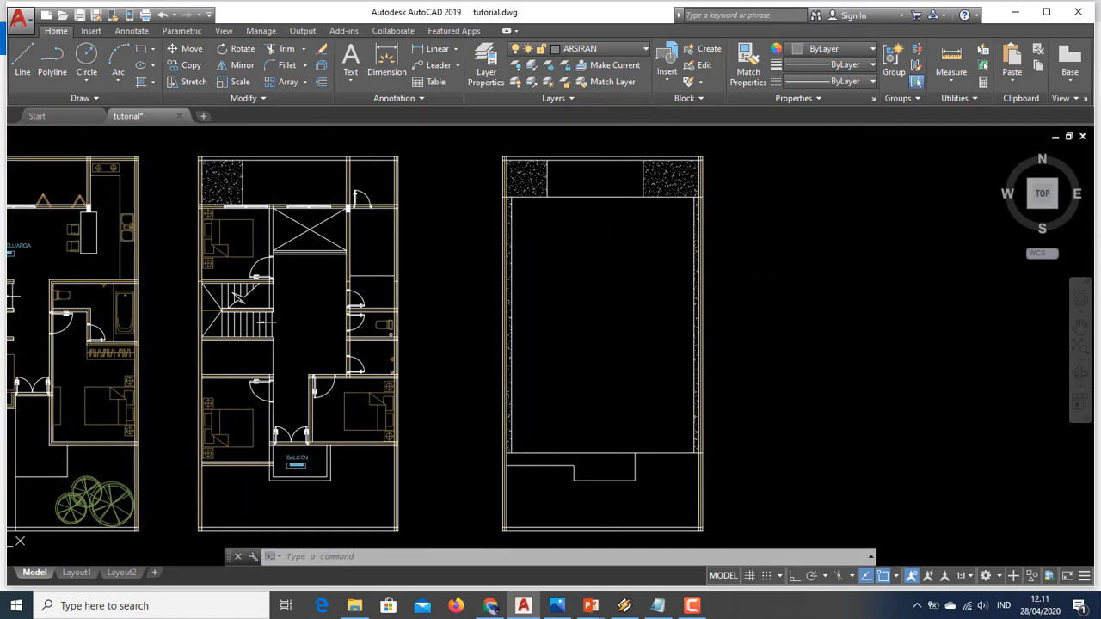
text(h)
key(Return)
click(600, 472)
key(Return)
middle_drag(663, 327, 610, 322)
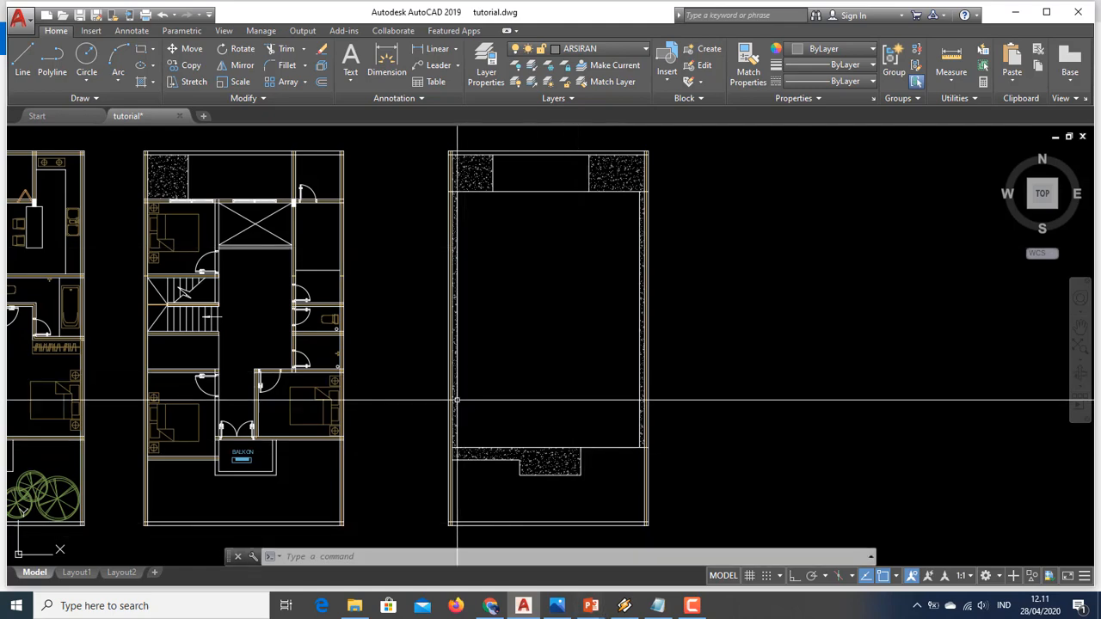
Step: Examine the roof shape in the house photo in Photos and return to the AutoCAD drawing
click(557, 605)
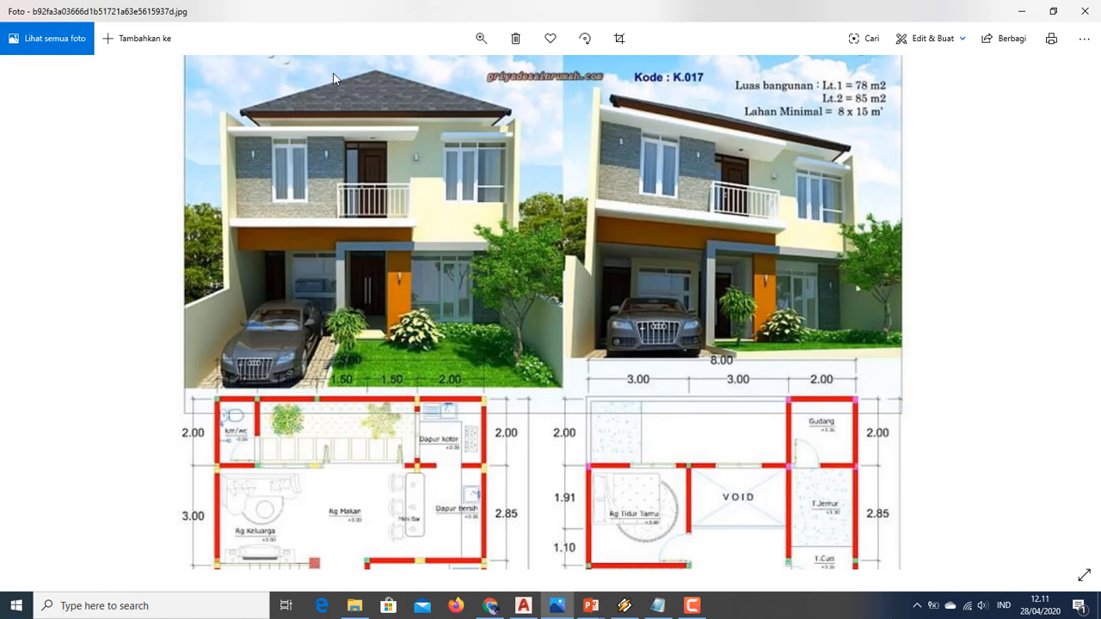
click(526, 606)
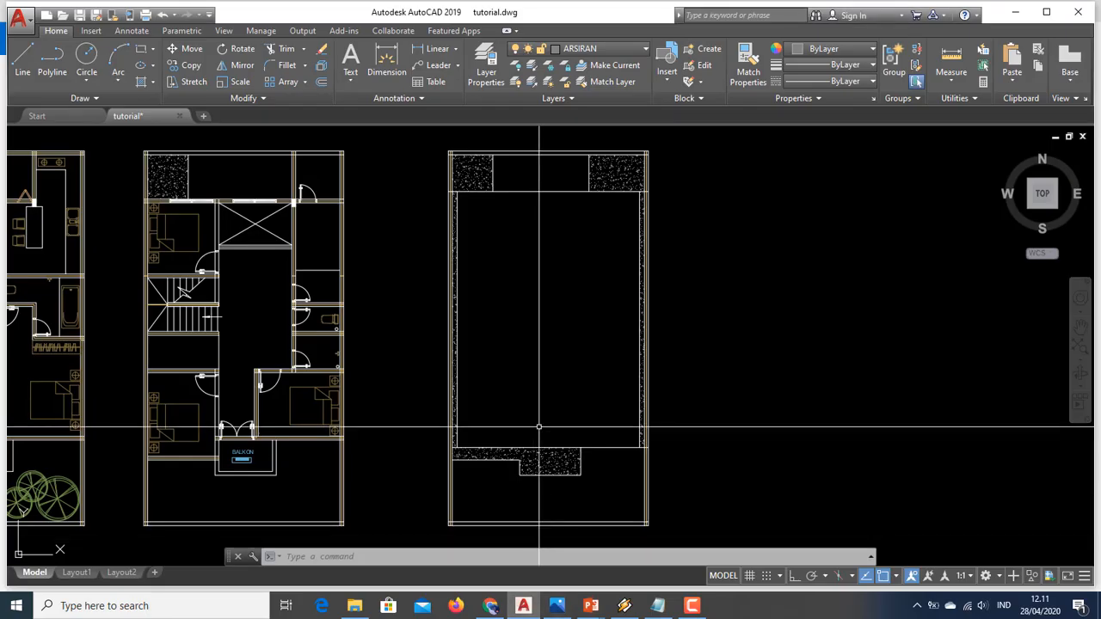
Step: Draw a vertical centre line from the midpoint of the roof outline's lower edge up to its upper edge
key(Return)
scroll(538, 427, up, 3)
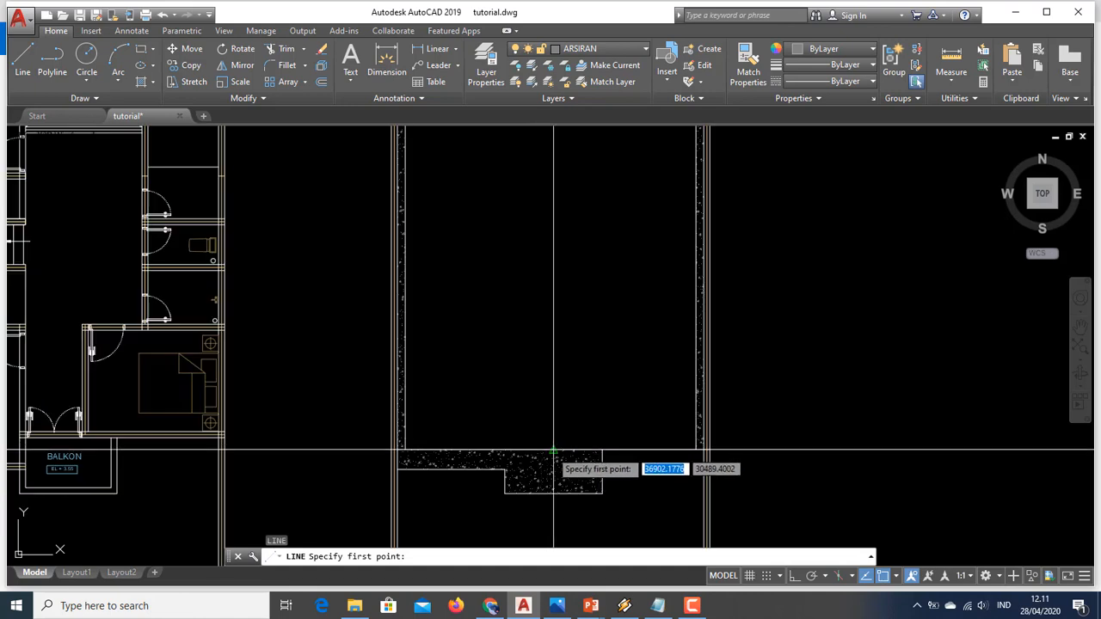
click(553, 448)
middle_drag(570, 307, 526, 484)
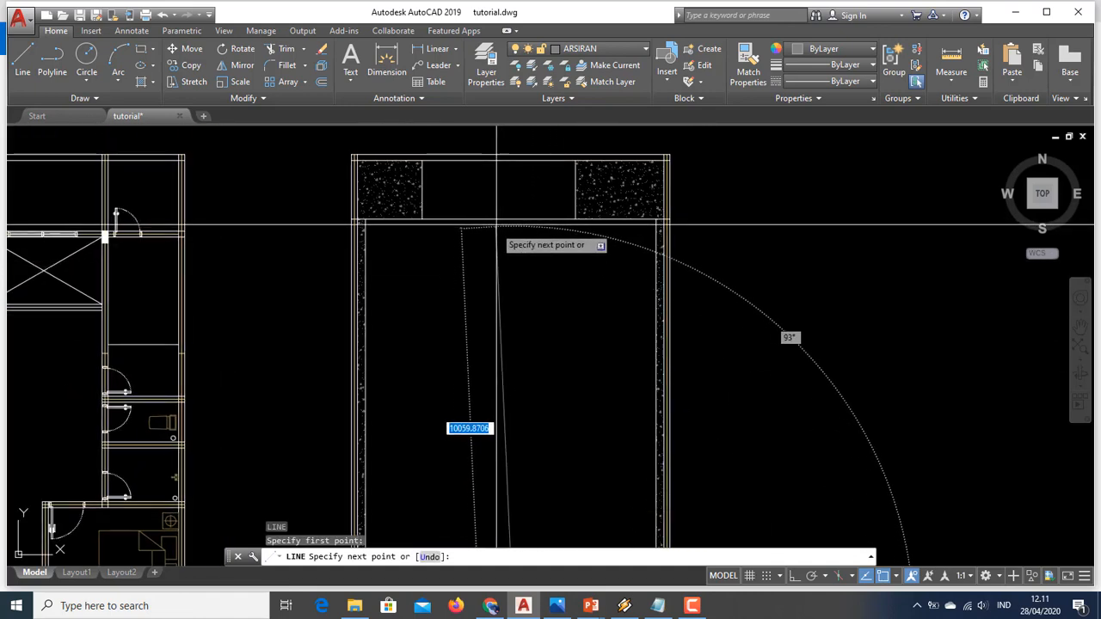
key(Escape)
scroll(543, 202, down, 5)
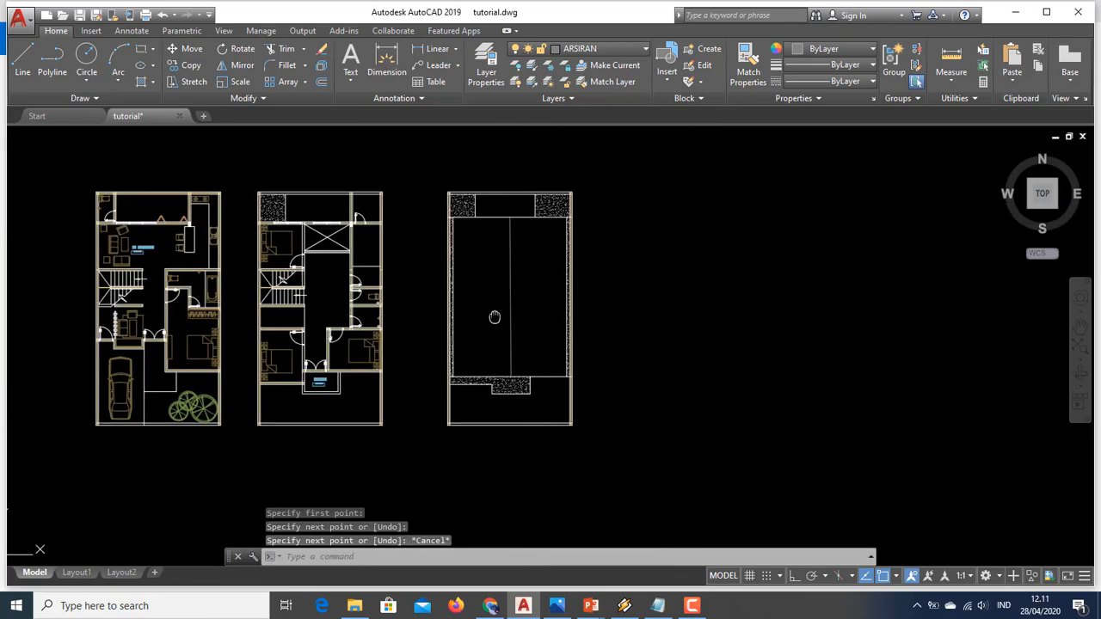
Step: Draw a diagonal hip line at 45°, about 2348 long, from the lower-left inner corner of the roof outline
scroll(484, 341, up, 4)
middle_drag(509, 363, 487, 367)
key(Return)
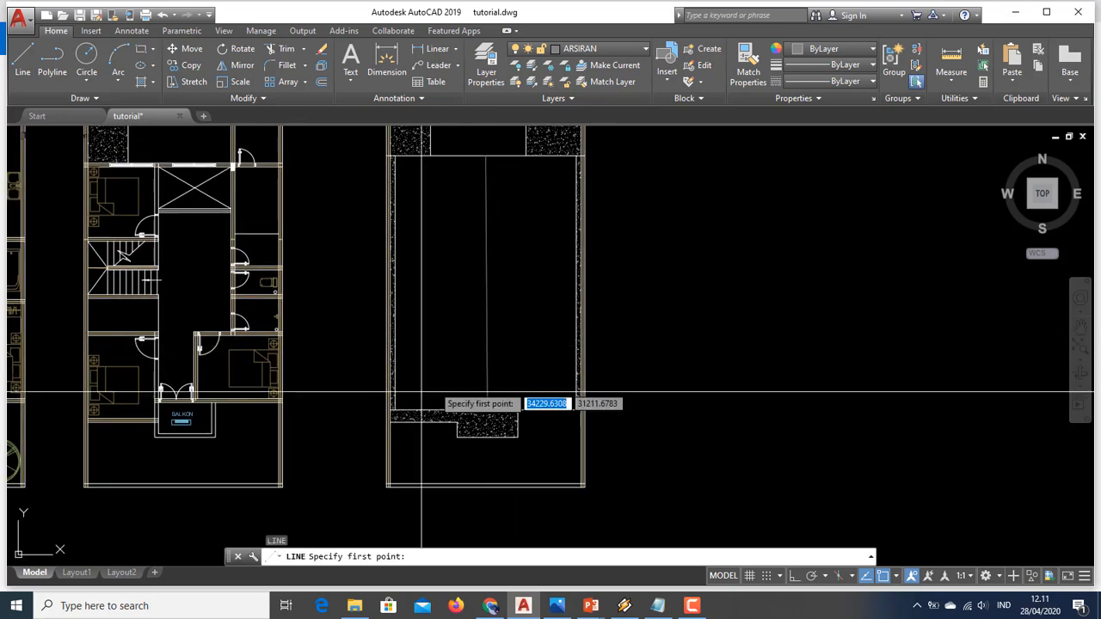
scroll(448, 401, up, 3)
click(447, 401)
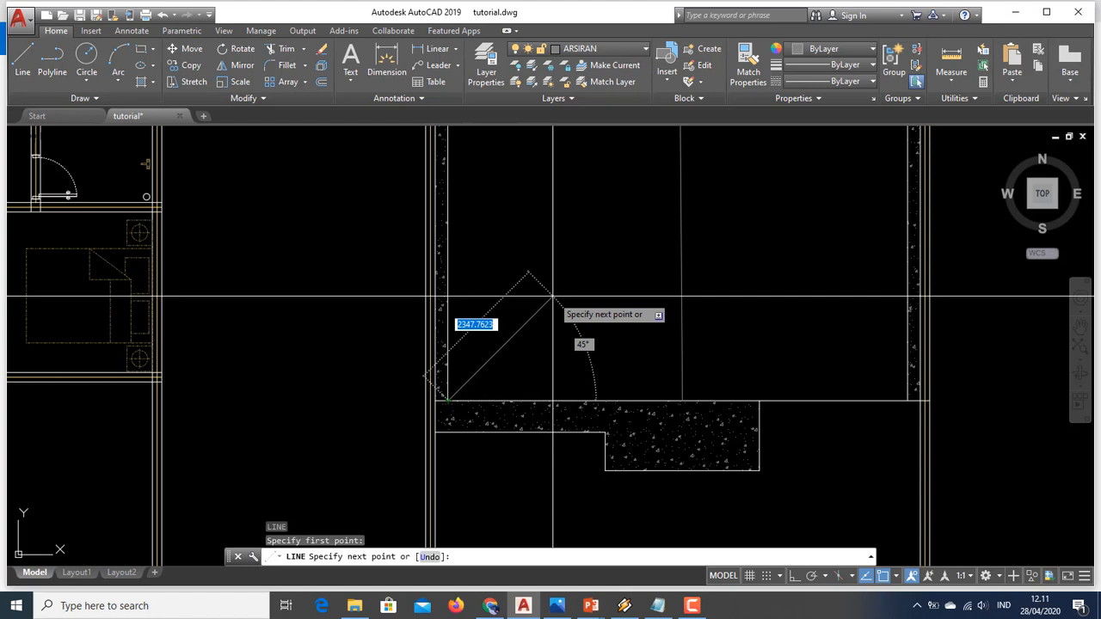
click(552, 295)
key(Escape)
Step: Extend the diagonal hip line to meet the vertical centre line
middle_drag(609, 290, 491, 334)
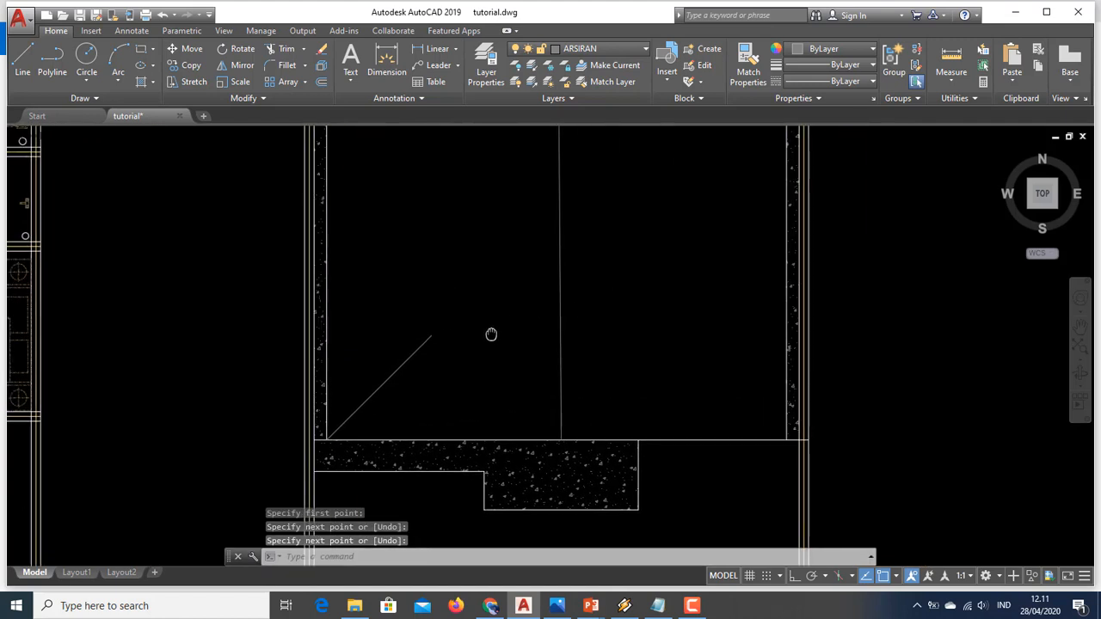
click(583, 303)
click(542, 326)
middle_drag(595, 324, 558, 337)
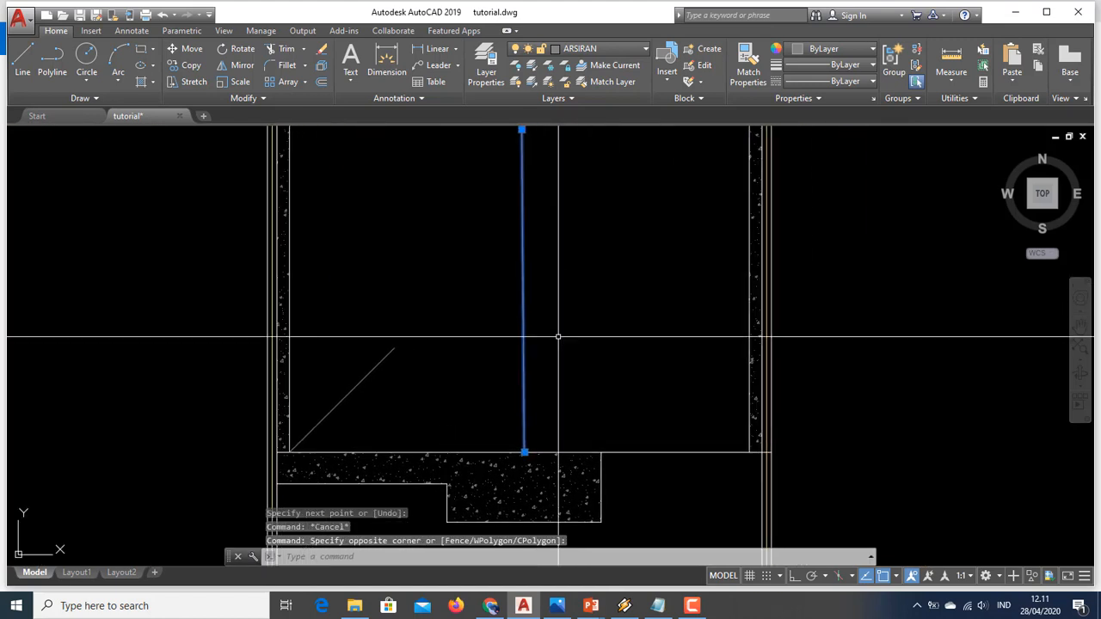
key(Return)
click(388, 357)
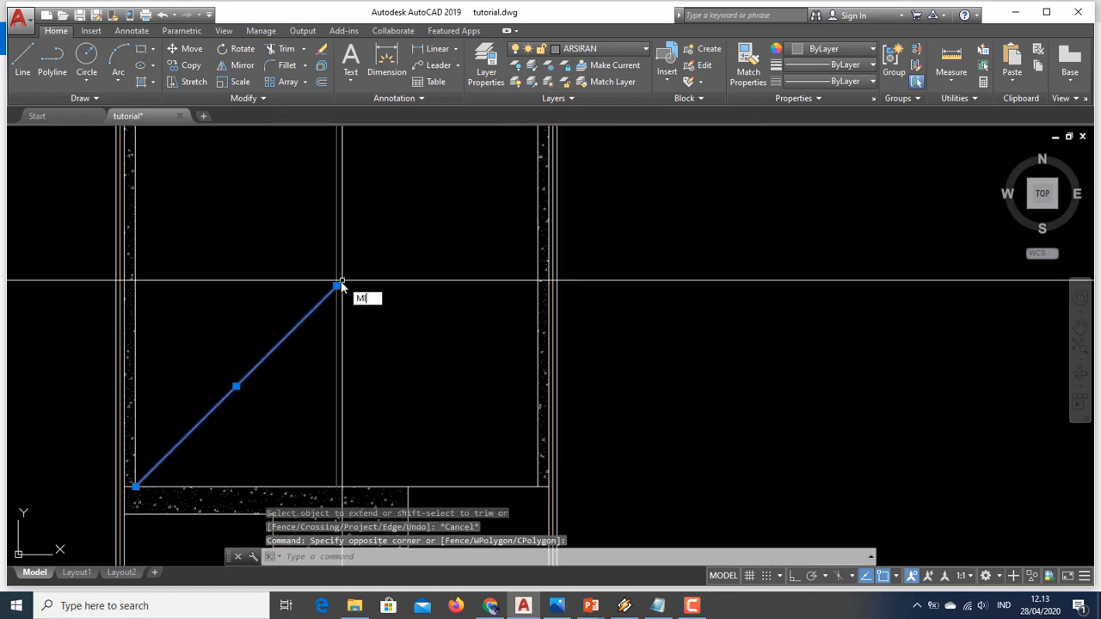
Step: Mirror the lower-left hip line across the vertical centre line to the lower-right roof corner, keeping the original
key(Return)
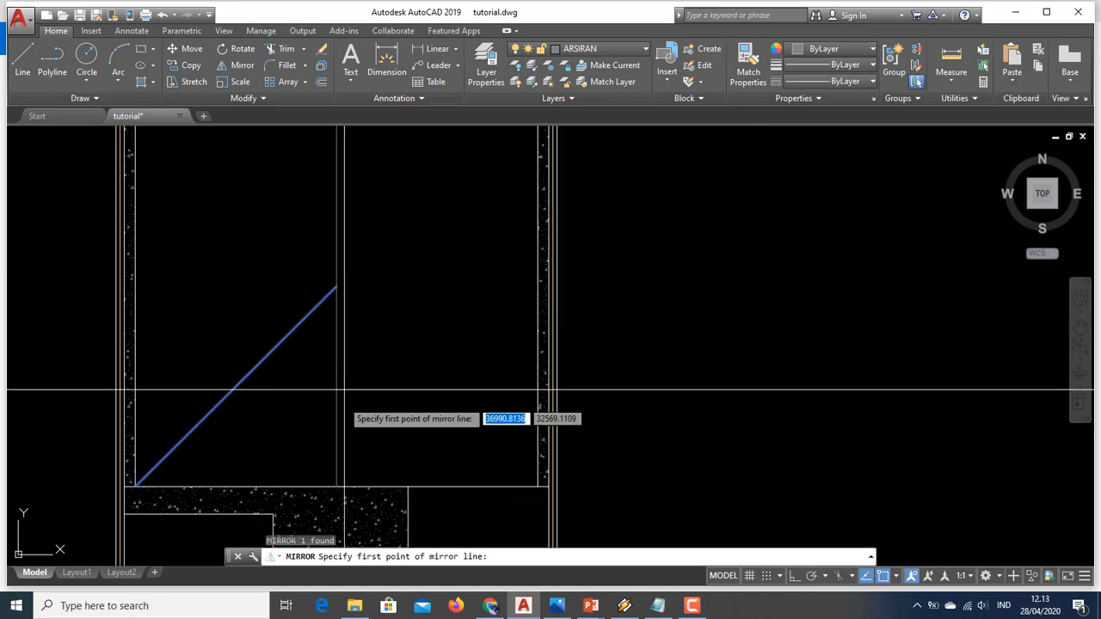
click(340, 477)
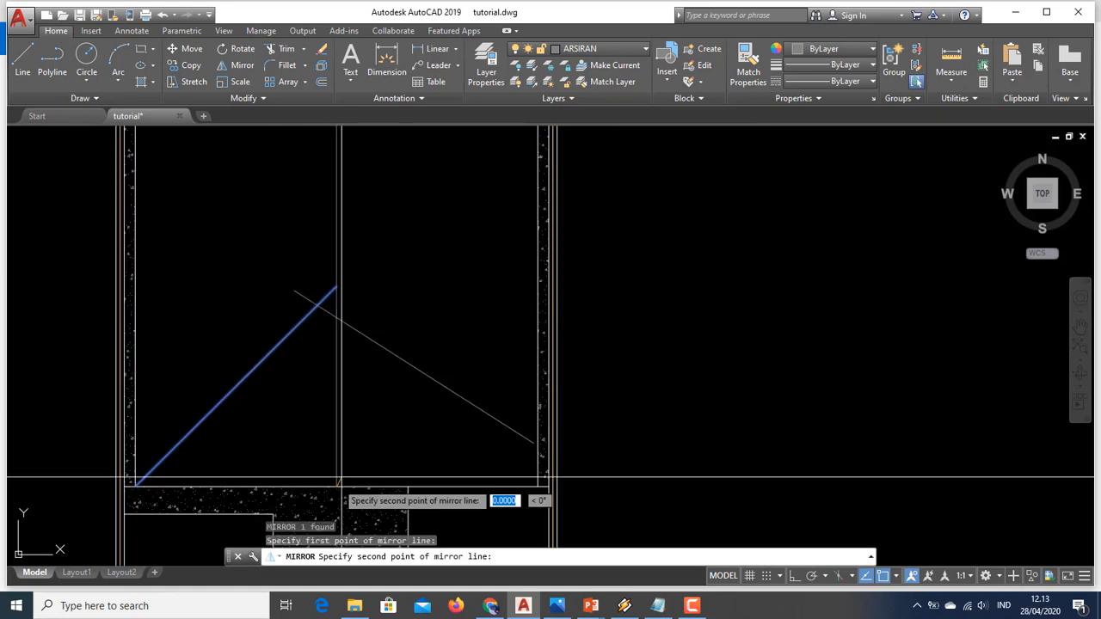
click(337, 287)
key(Return)
scroll(499, 447, up, 5)
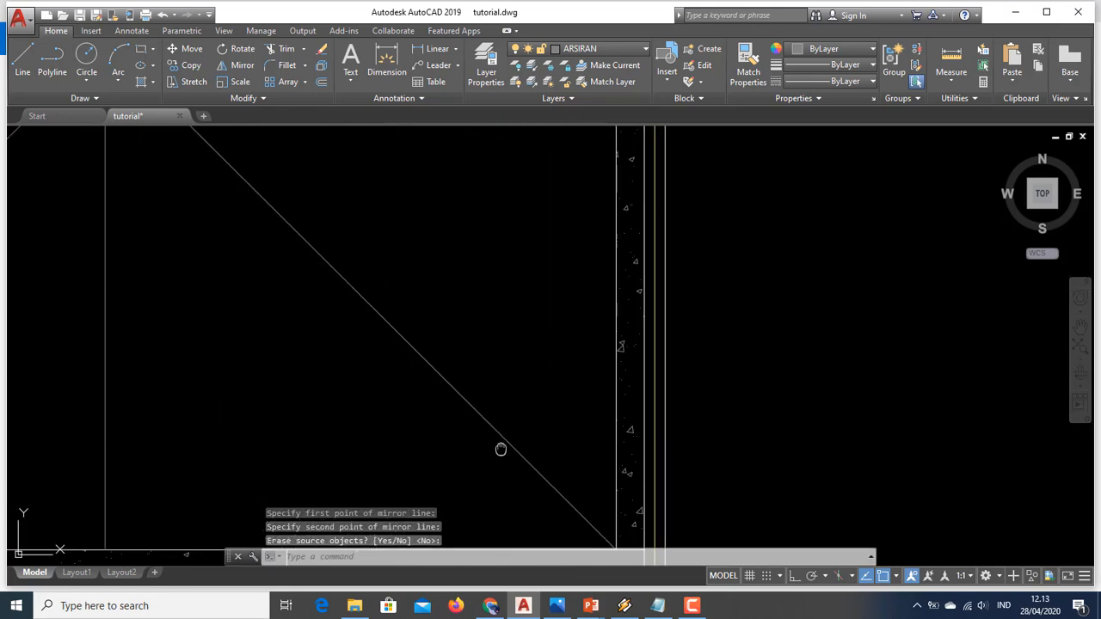
scroll(662, 414, down, 5)
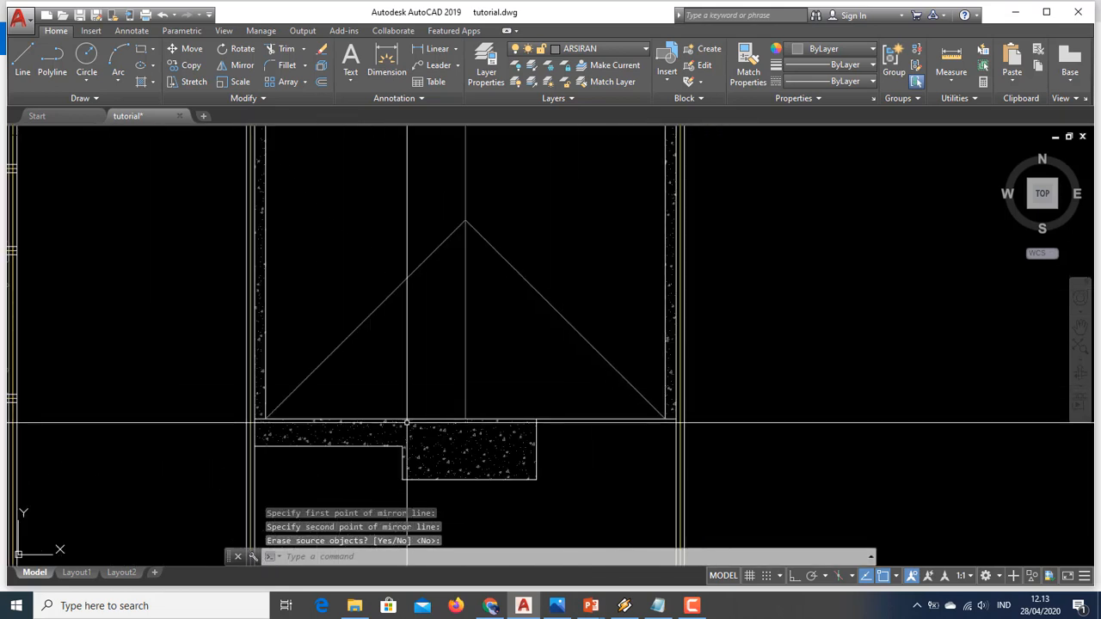
scroll(260, 399, up, 5)
scroll(260, 400, down, 5)
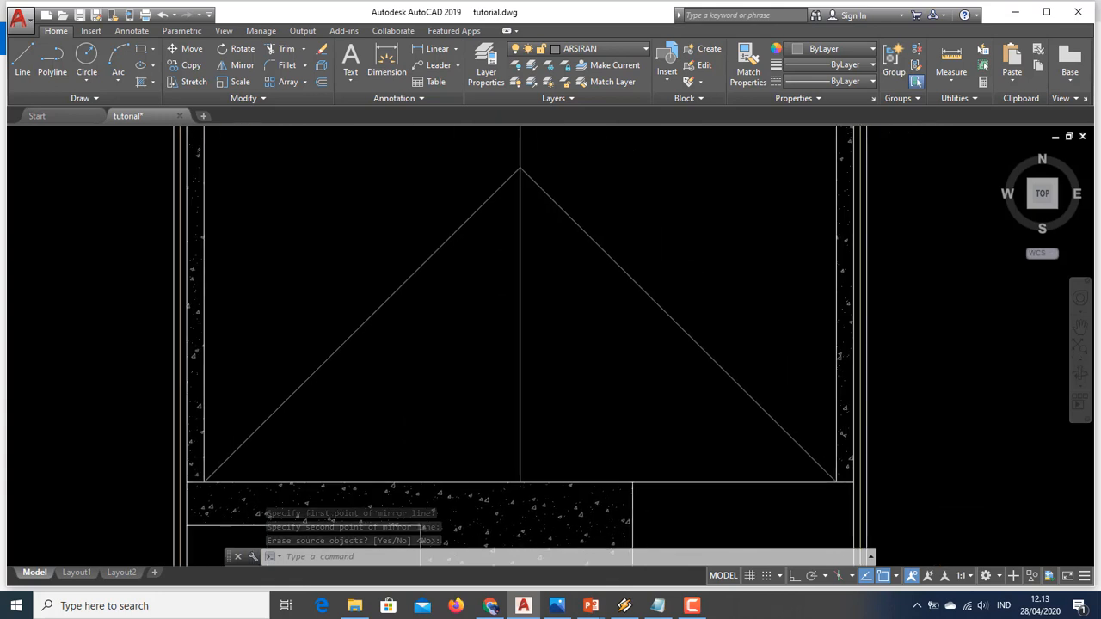
scroll(497, 331, up, 2)
scroll(497, 330, down, 3)
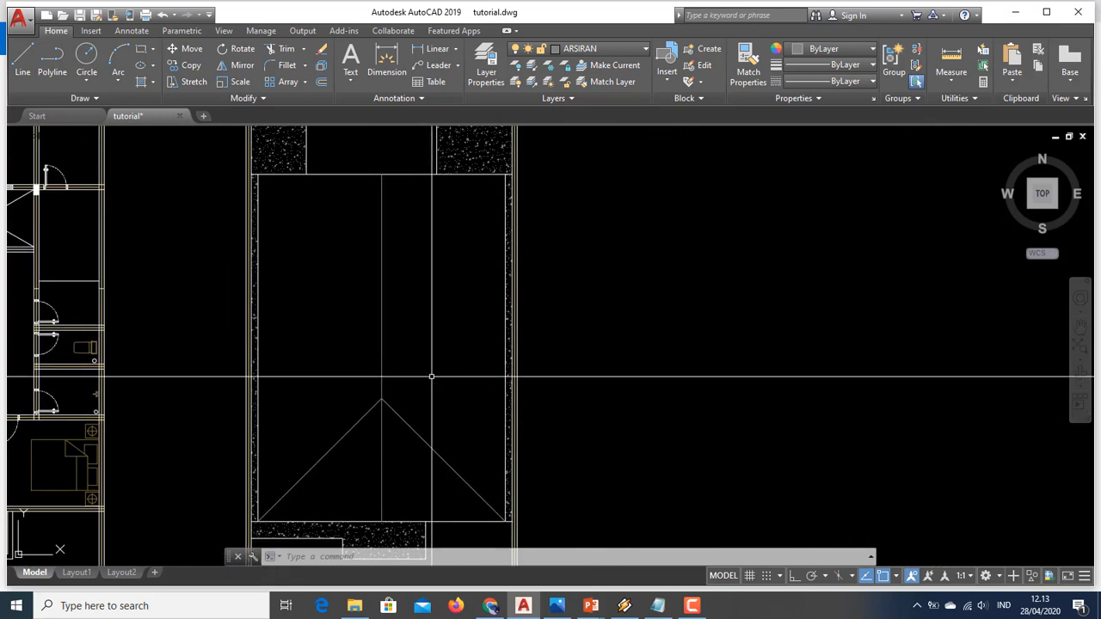
Step: Mirror both lower hip lines about a horizontal axis through the centre line's midpoint to form the upper hips, keeping the originals
click(422, 410)
click(390, 442)
click(366, 440)
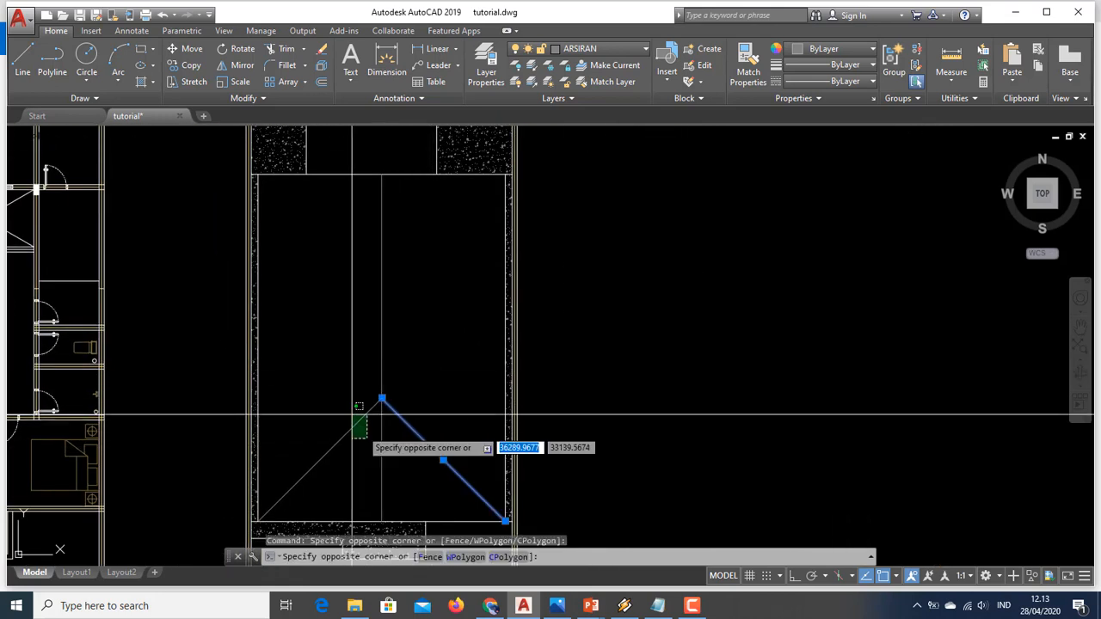
click(350, 413)
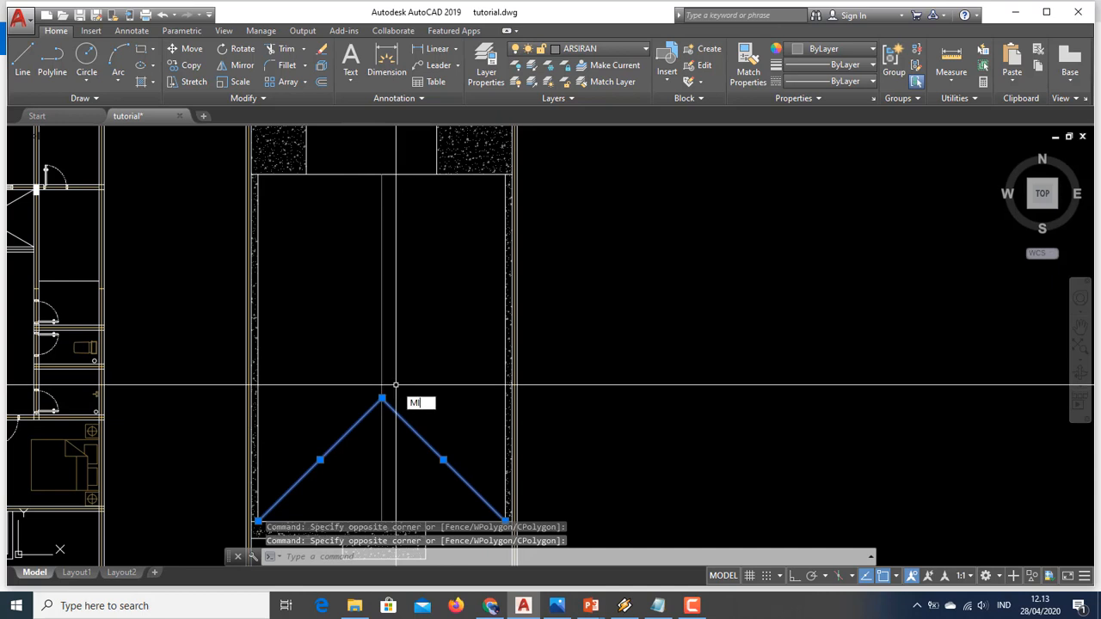
key(Return)
click(382, 349)
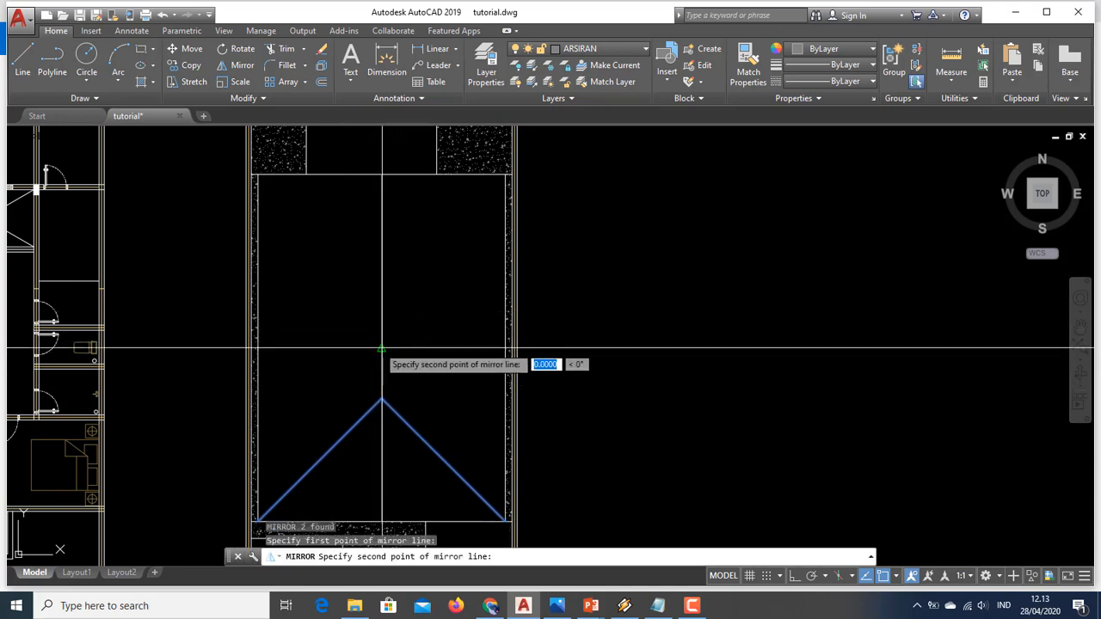
click(505, 349)
key(Return)
scroll(511, 196, up, 4)
middle_drag(501, 209, 503, 272)
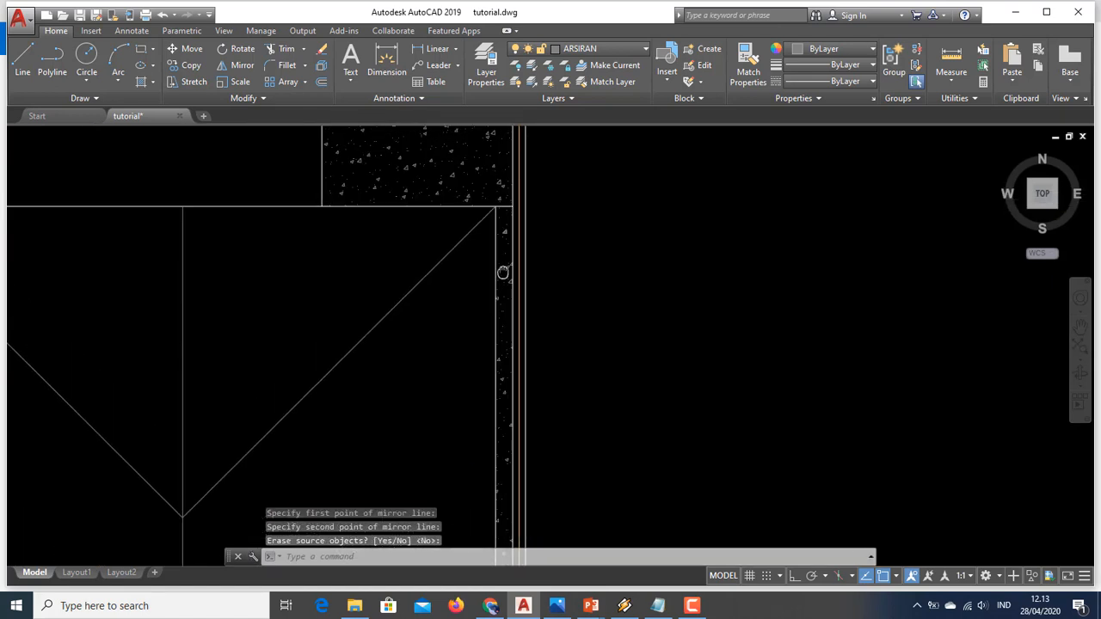
scroll(503, 272, down, 4)
Step: Trim both ends of the vertical centre line between the hip junctions and the roof outline, keeping only the ridge
text(T)
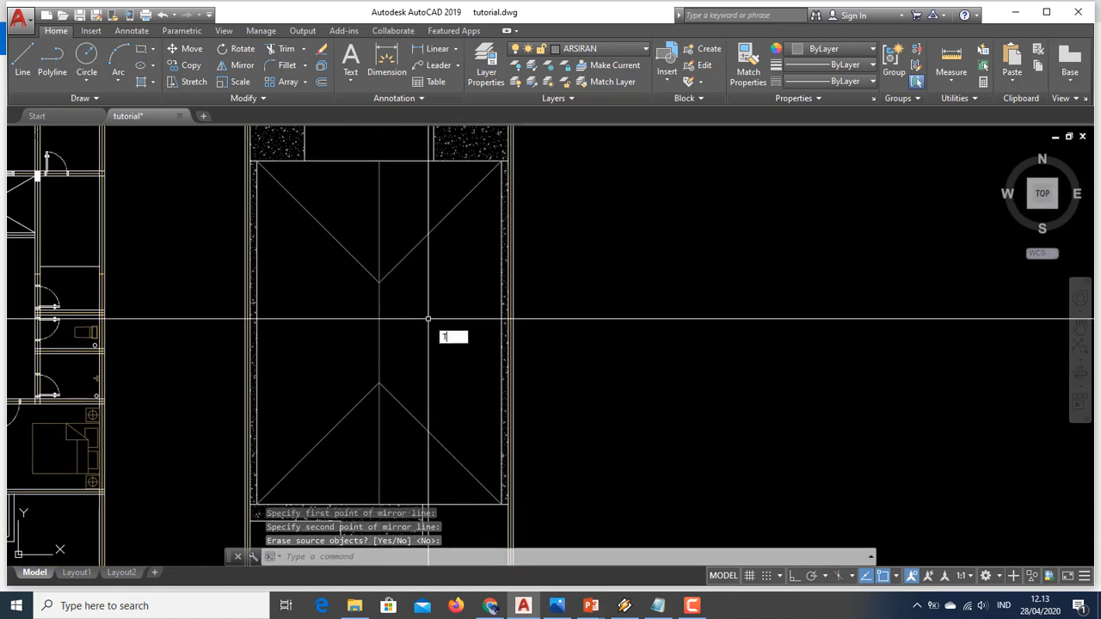
text(r)
key(Return)
key(Return)
click(380, 422)
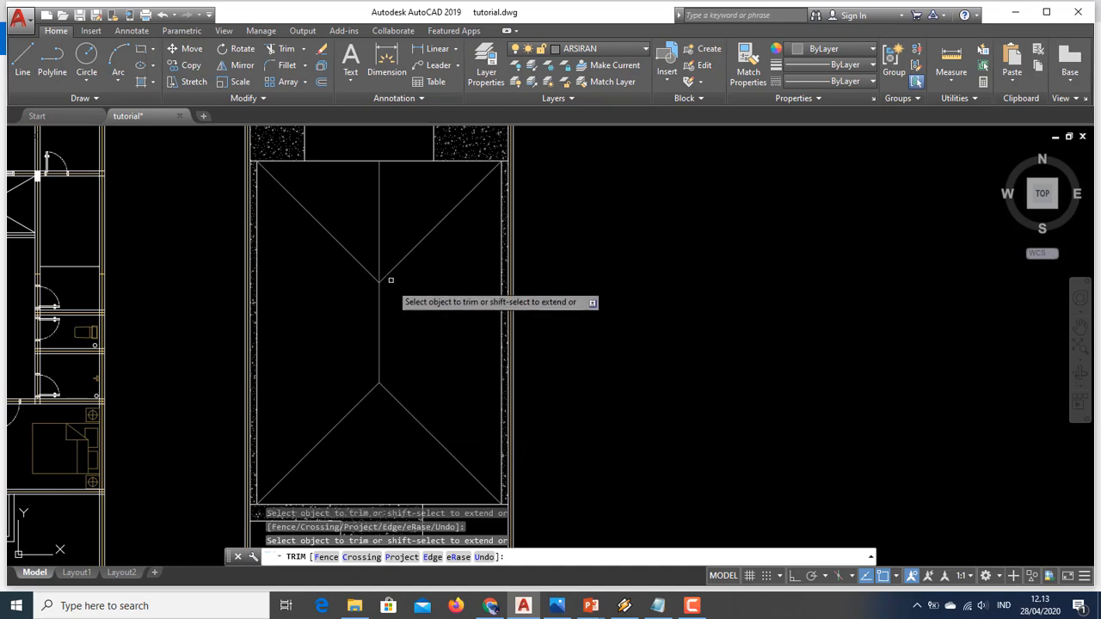
scroll(378, 251, down, 4)
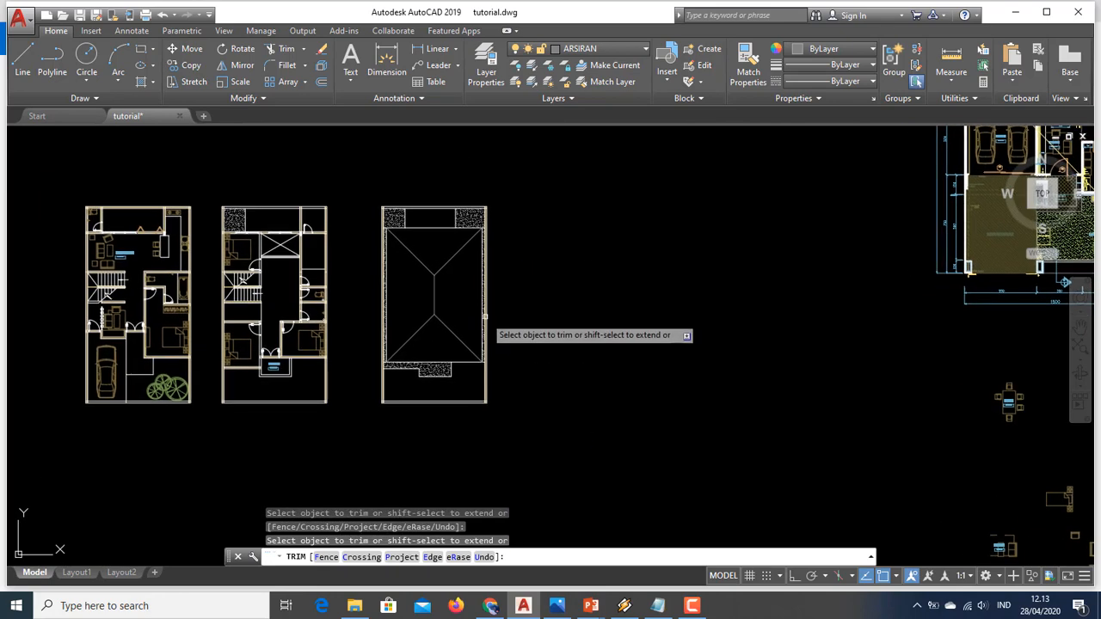
key(Escape)
Step: Read the roof notation slide in the "arsiran gambar" PowerPoint presentation and return to the AutoCAD drawing
scroll(461, 294, up, 3)
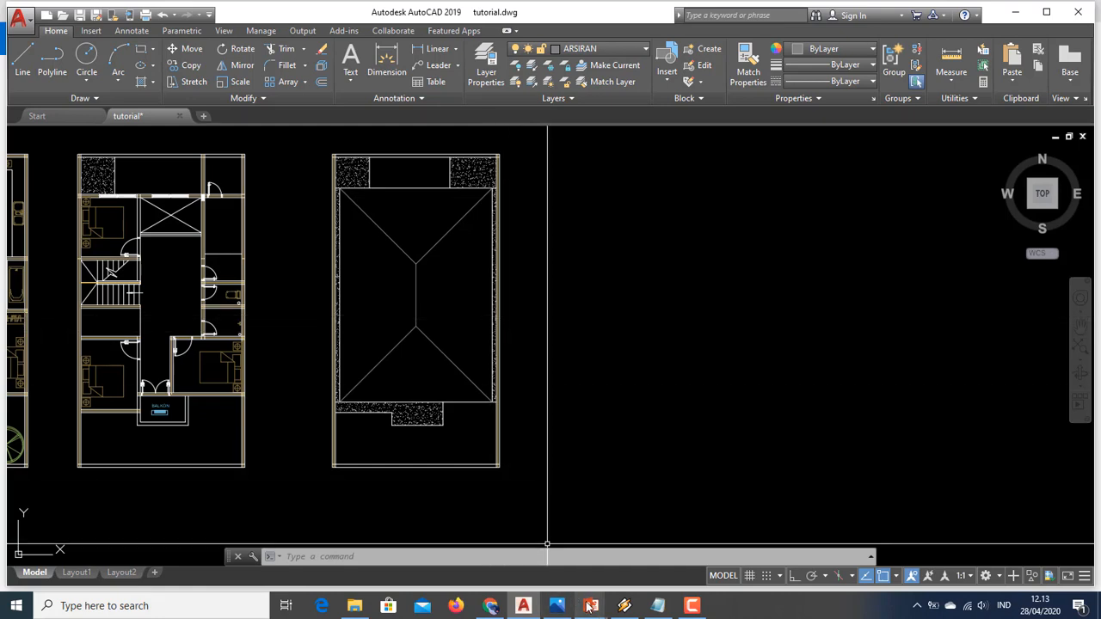
mouse_move(590, 607)
click(524, 546)
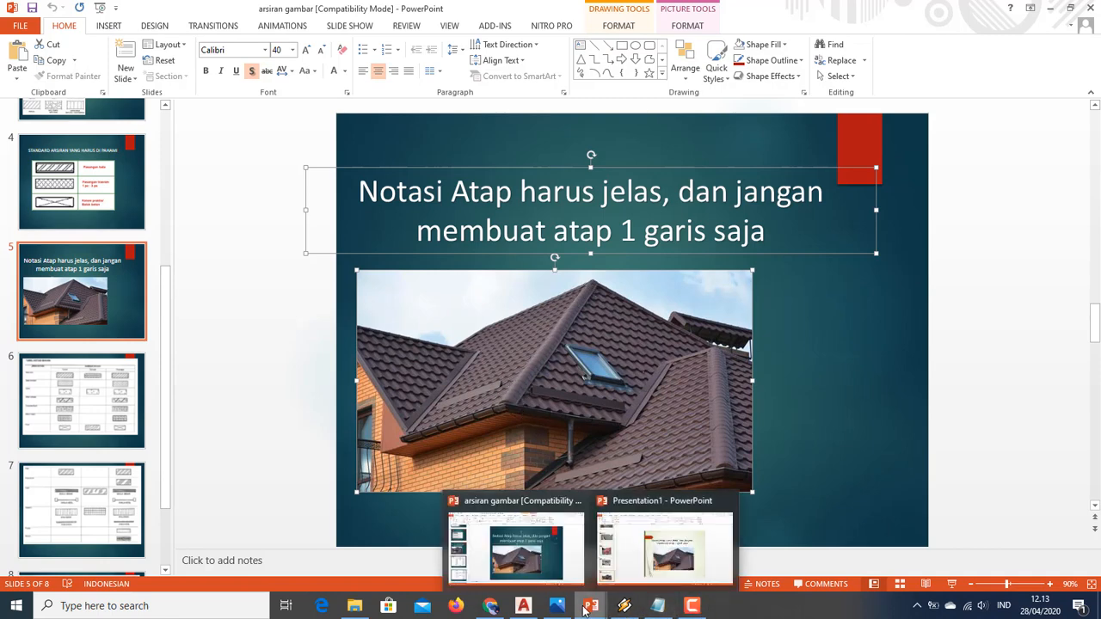
click(523, 605)
Step: Draw multilines at scale 200 centred on the lower hips, the ridge and the upper hips of the roof
middle_drag(454, 345, 489, 348)
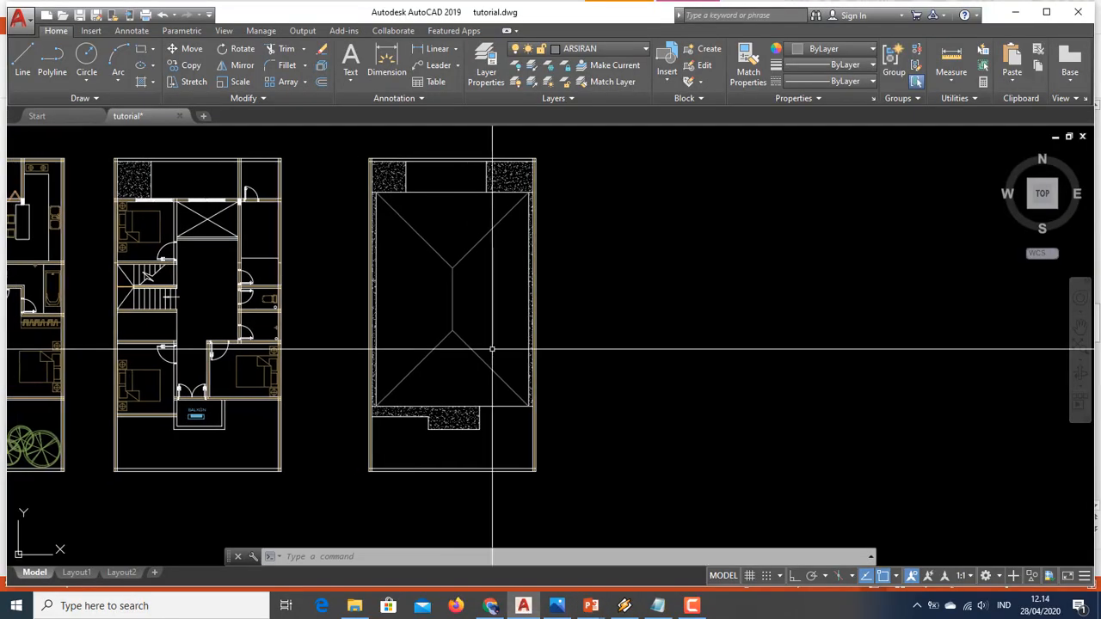
key(Escape)
text(ML)
key(Return)
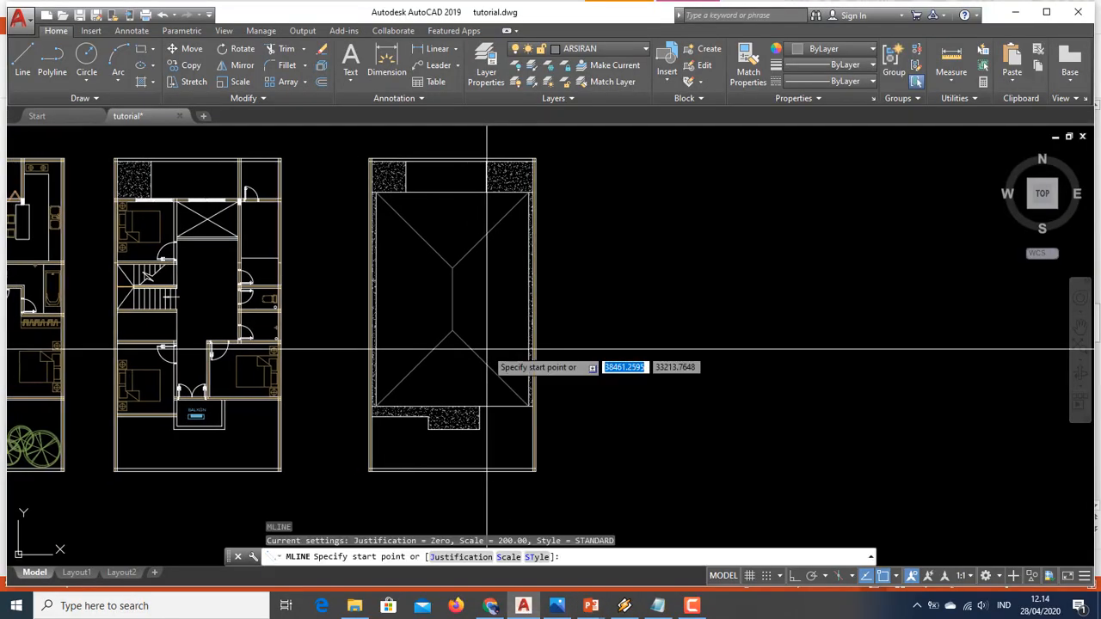
scroll(371, 400, up, 4)
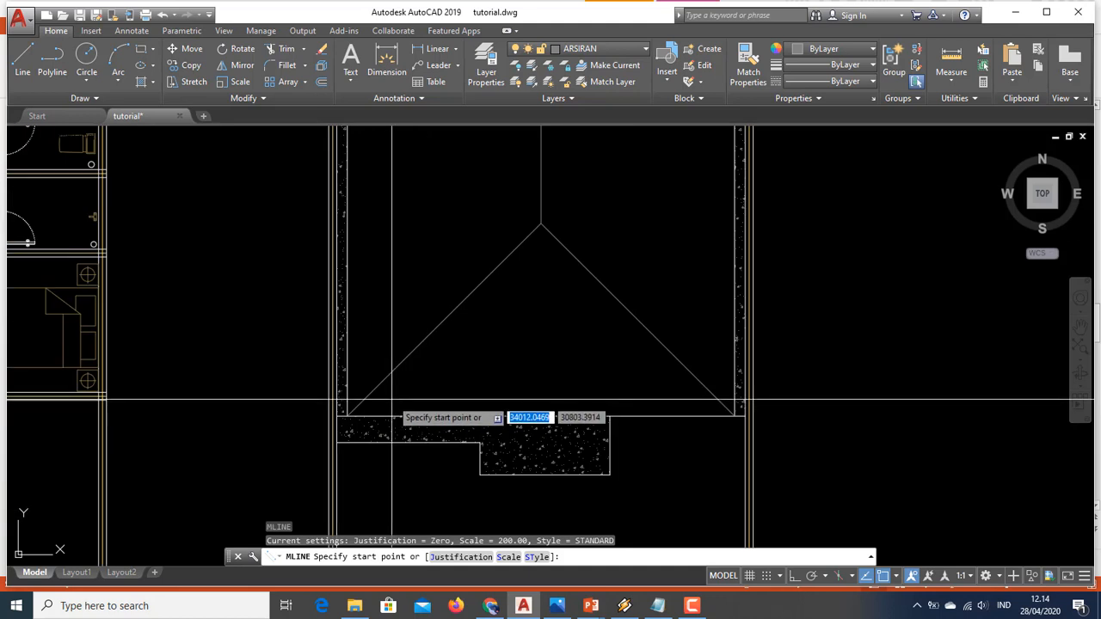
text(S)
key(Return)
text(200)
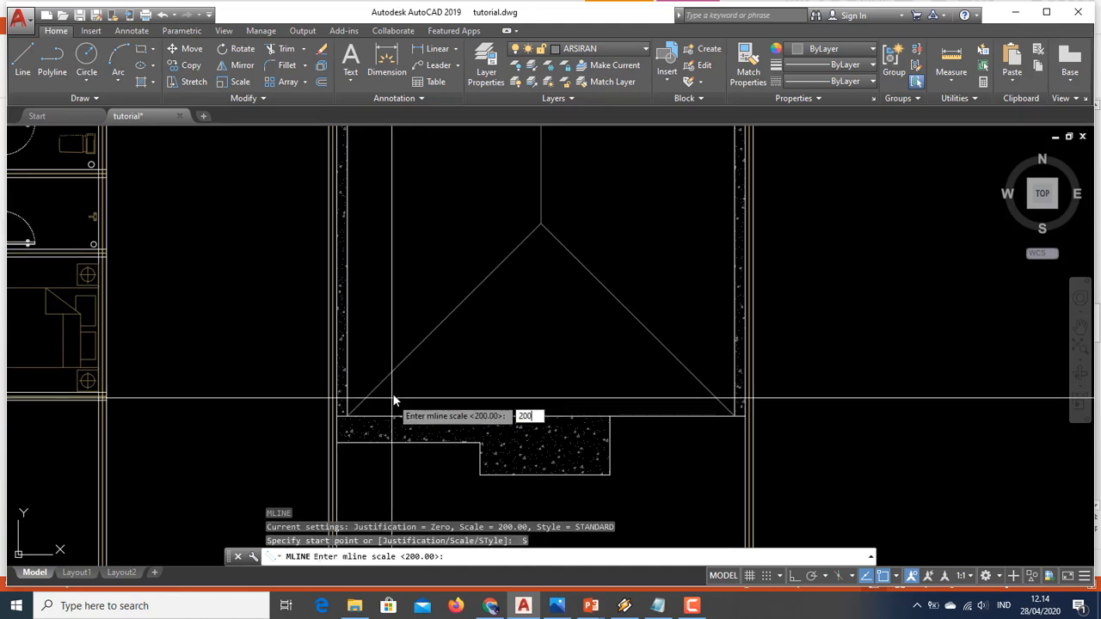
key(Return)
click(347, 415)
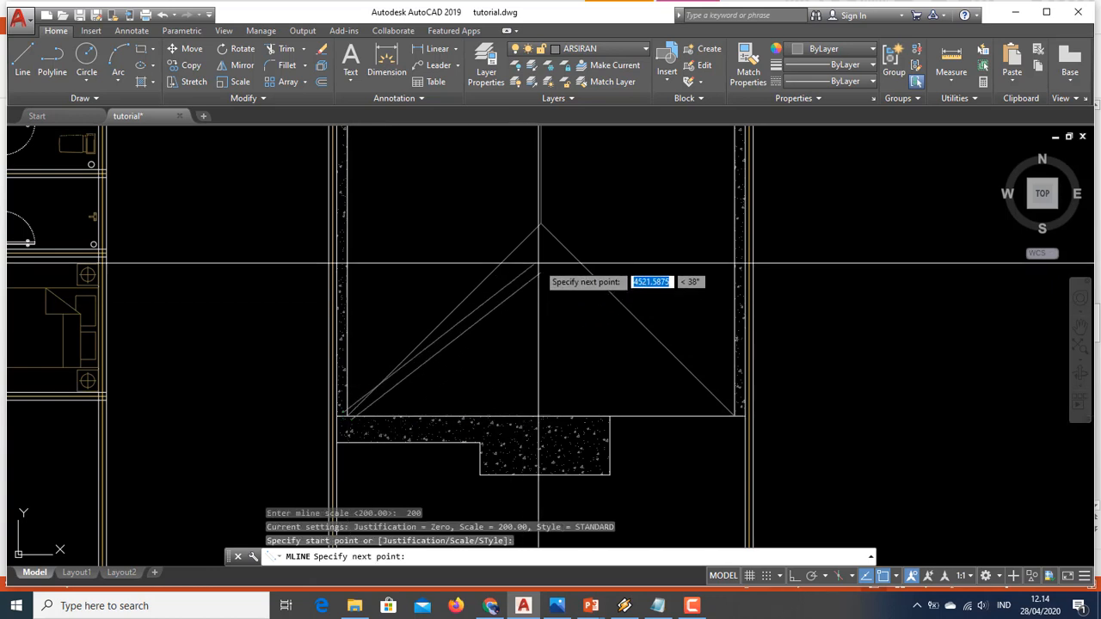
scroll(659, 246, up, 3)
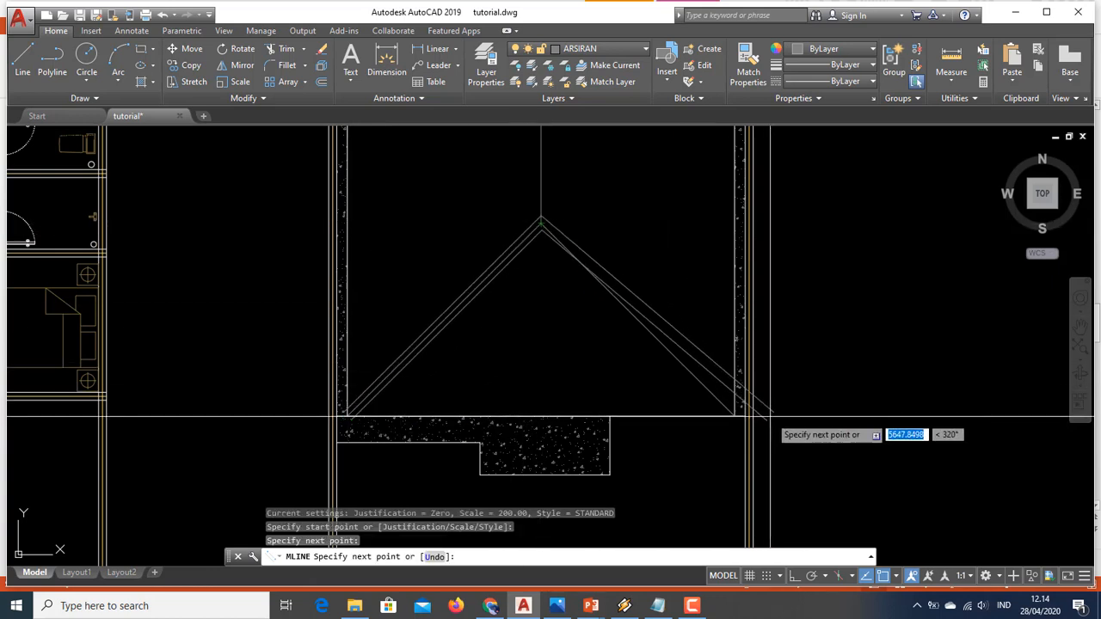
click(659, 247)
key(Return)
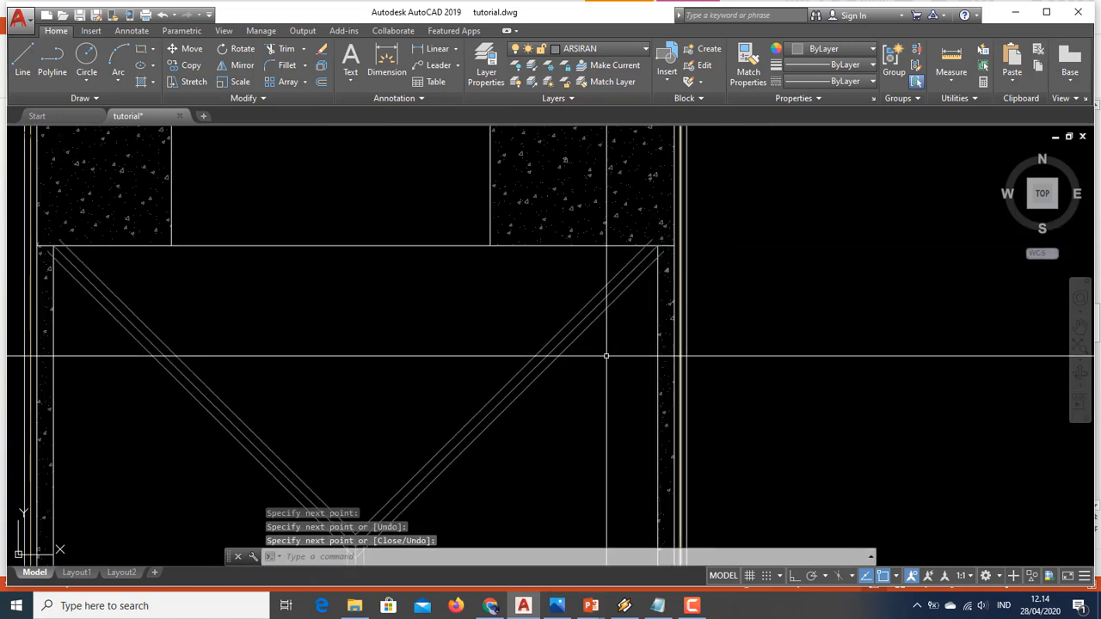
Step: Erase the original single ridge line and the two upper hip lines running between the multilines
middle_drag(438, 485, 491, 302)
scroll(399, 355, up, 4)
key(Escape)
click(428, 369)
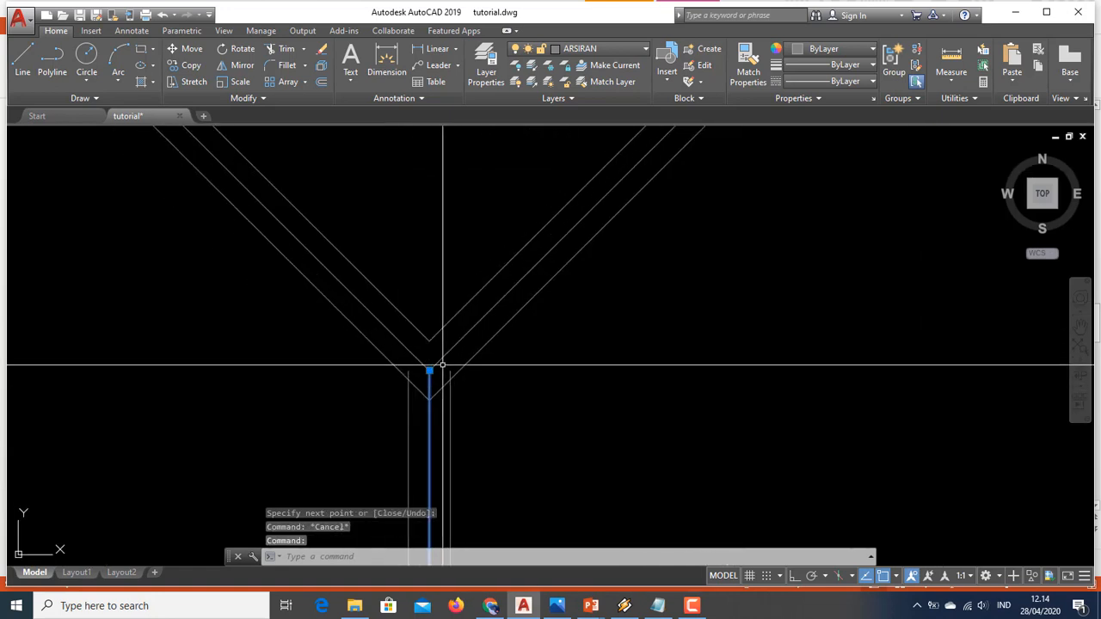
click(426, 363)
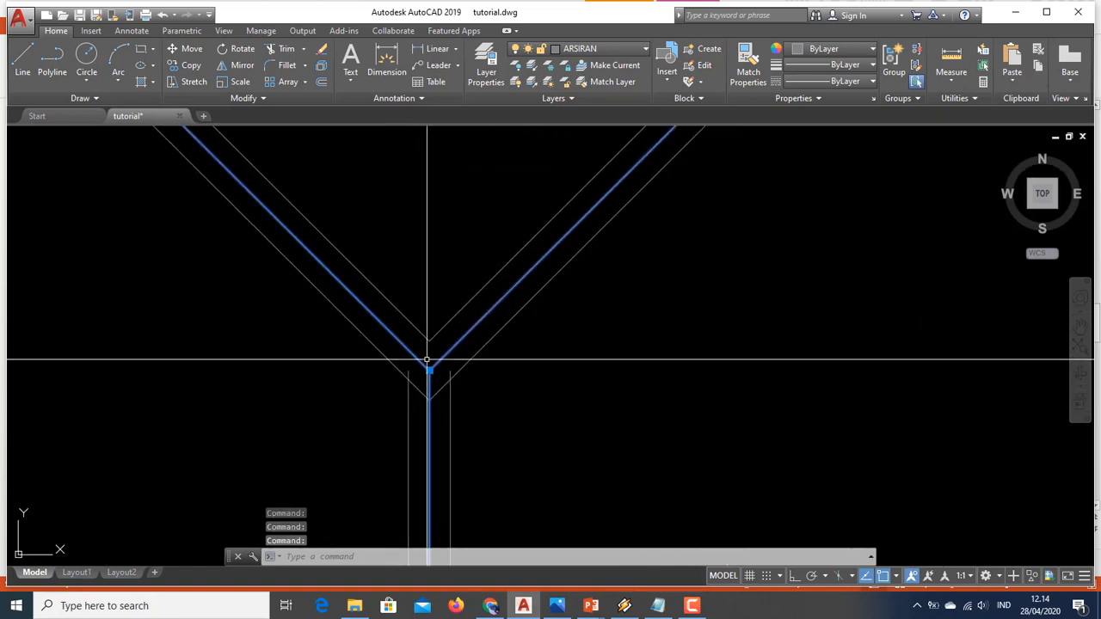
scroll(430, 361, down, 3)
text(e)
key(Return)
scroll(434, 372, up, 6)
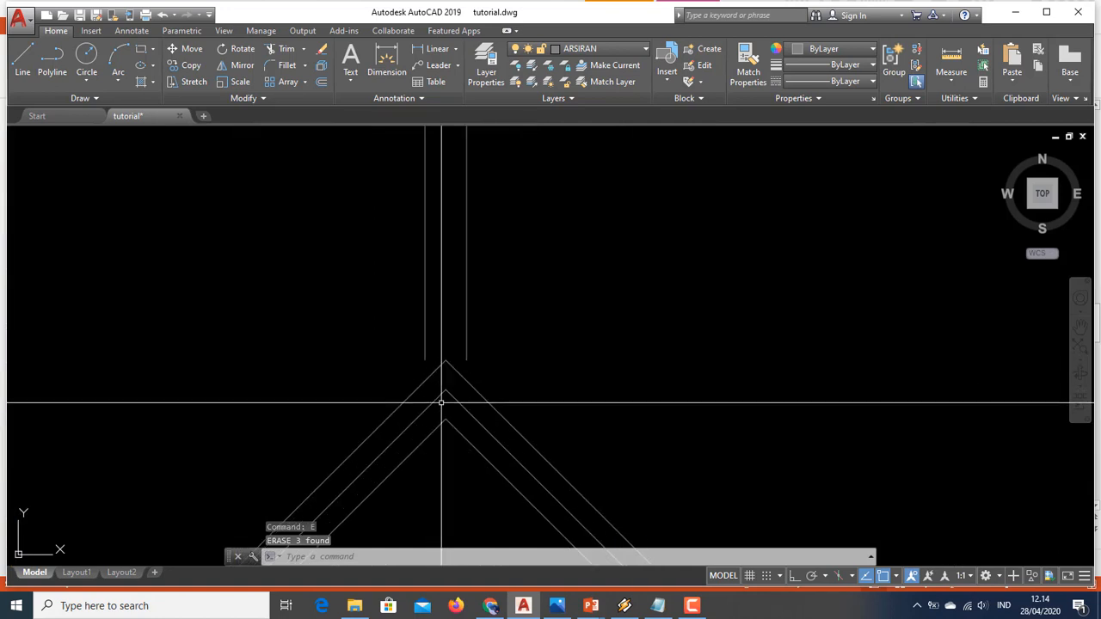
Step: Erase the two original lower hip lines running between the multilines
click(474, 412)
click(431, 404)
key(Delete)
key(Escape)
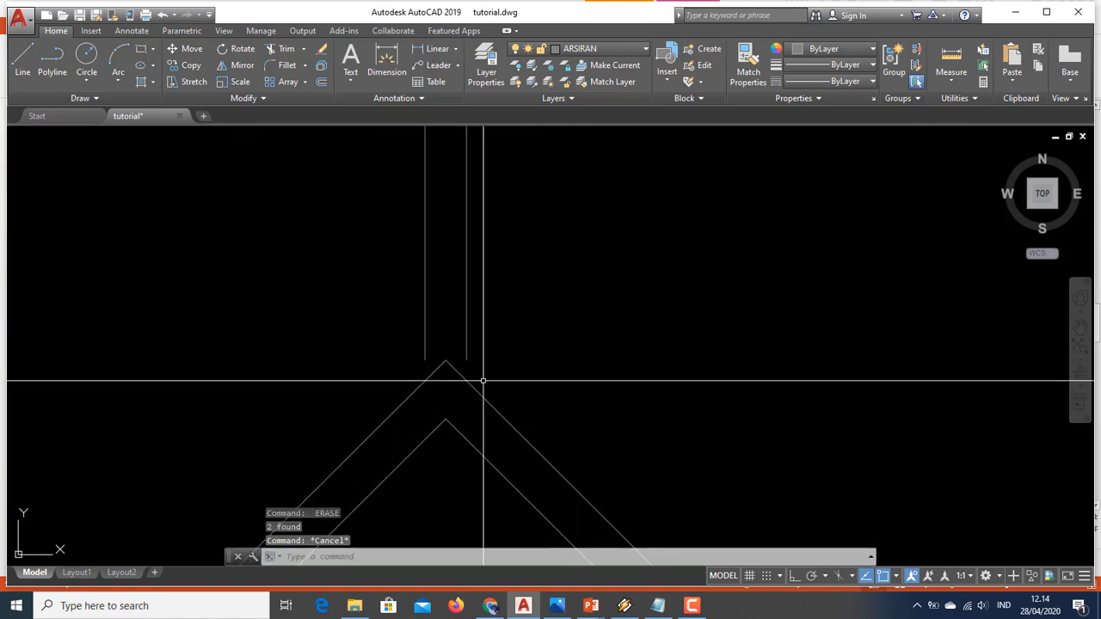
Step: Explode the lower hip, ridge and upper hip multilines into separate lines
middle_drag(481, 380, 467, 331)
click(546, 363)
click(438, 442)
scroll(495, 359, down, 6)
click(563, 300)
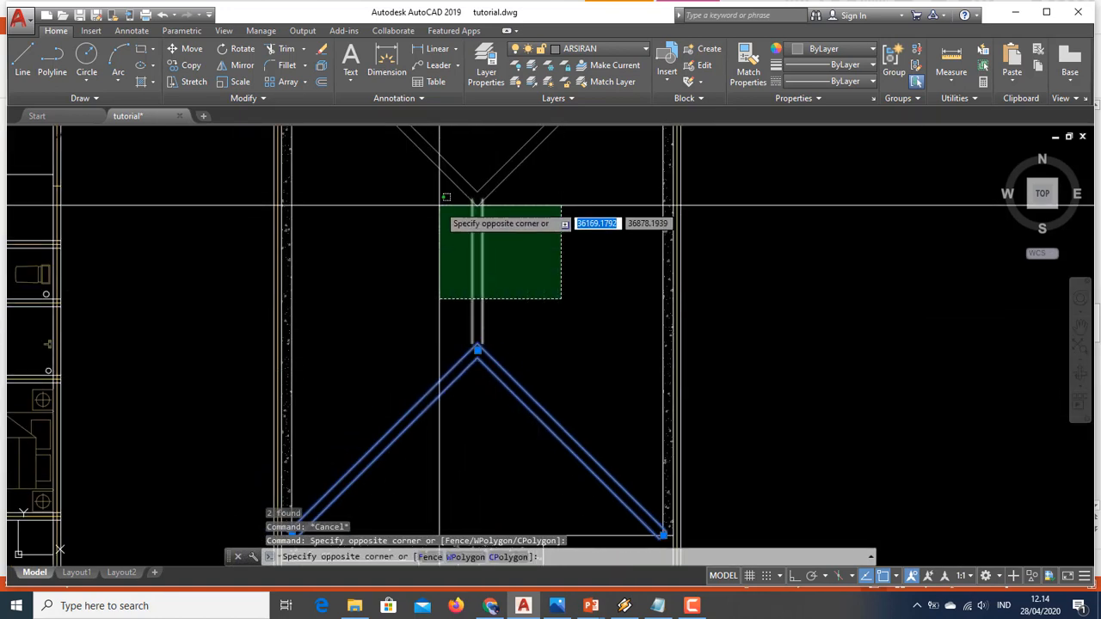
click(433, 180)
middle_drag(445, 267, 443, 284)
key(Return)
scroll(473, 357, up, 4)
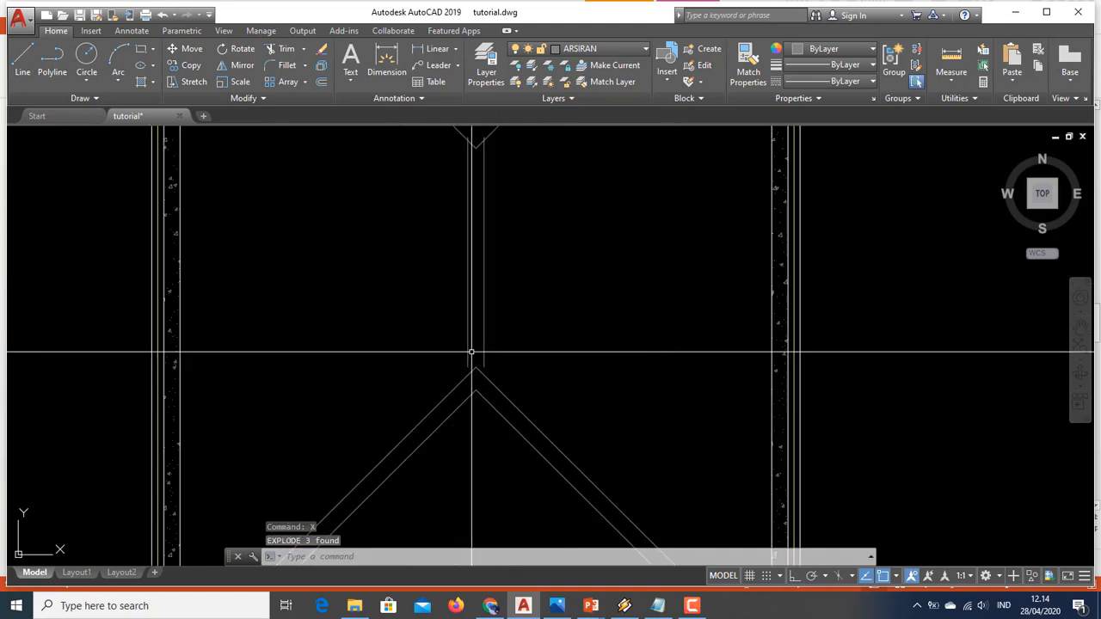
key(Escape)
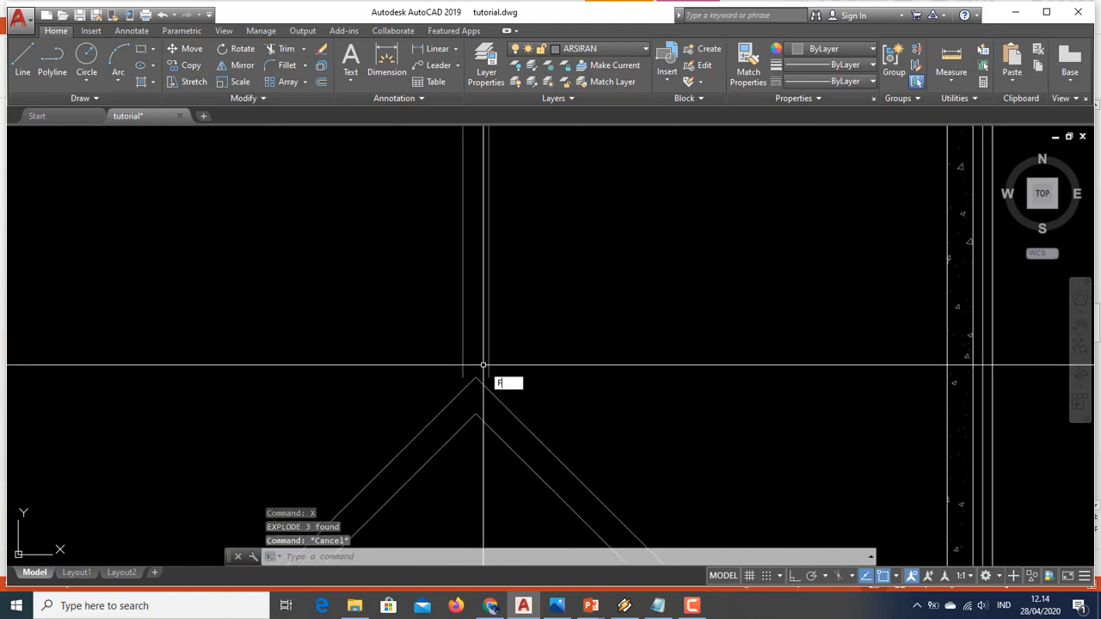
Step: Fillet both ridge lines with the outer lower hip lines at radius 0 to form clean corners at the lower junction
text(F)
key(Return)
click(447, 404)
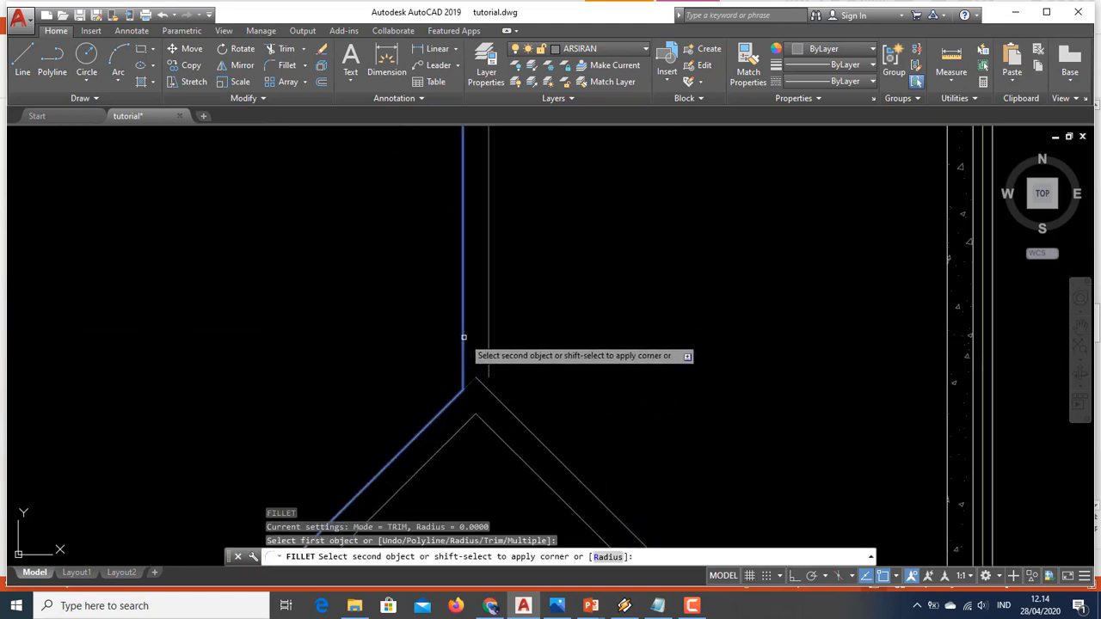
click(463, 348)
key(Return)
click(489, 358)
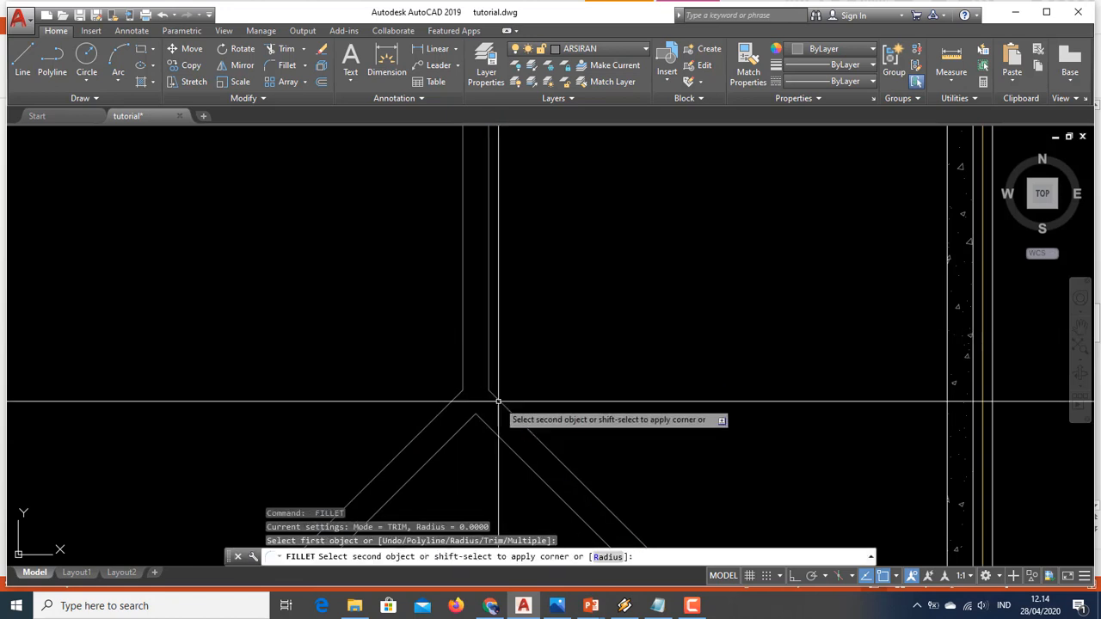
click(497, 396)
Step: Fillet both ridge lines with the outer upper hip lines at radius 0 at the upper junction
scroll(508, 370, down, 3)
scroll(560, 307, up, 4)
key(Return)
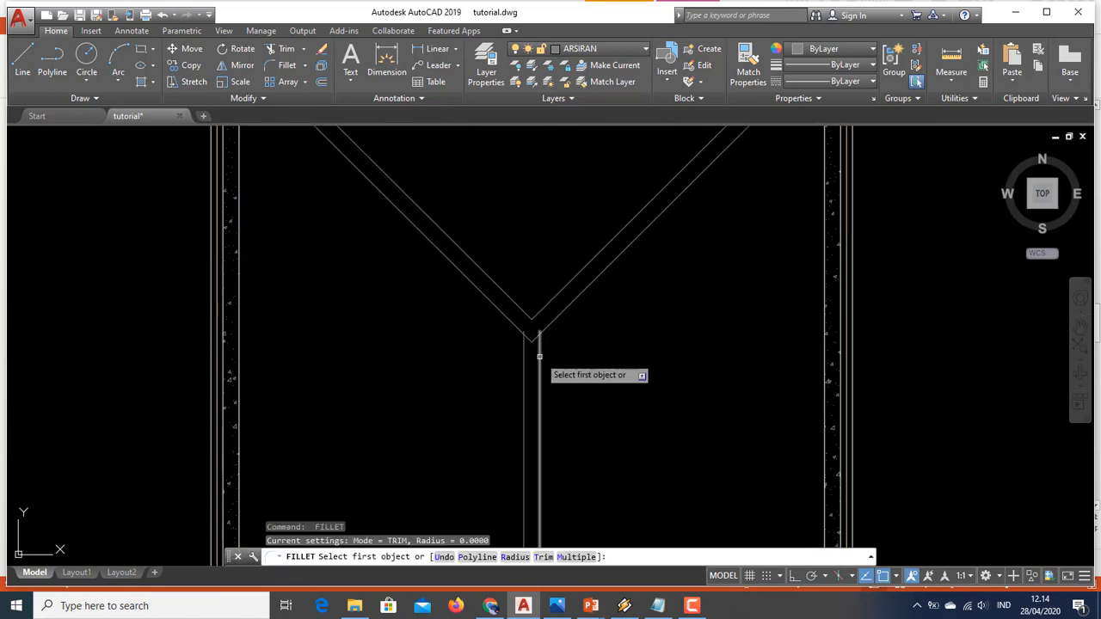
click(539, 356)
click(550, 327)
key(Return)
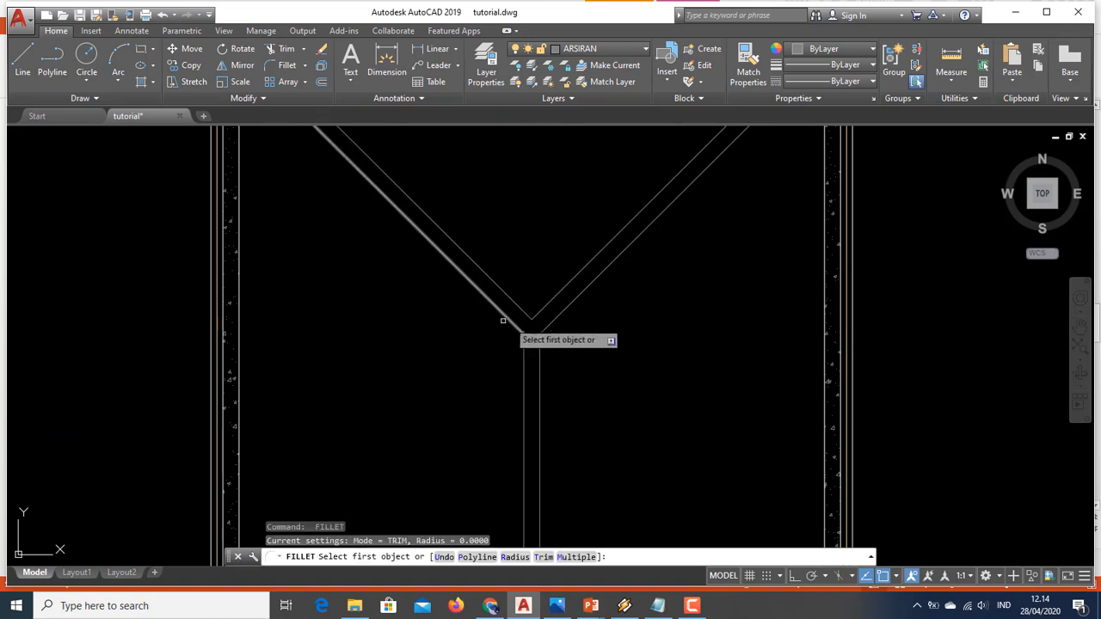
click(503, 320)
click(503, 318)
click(524, 365)
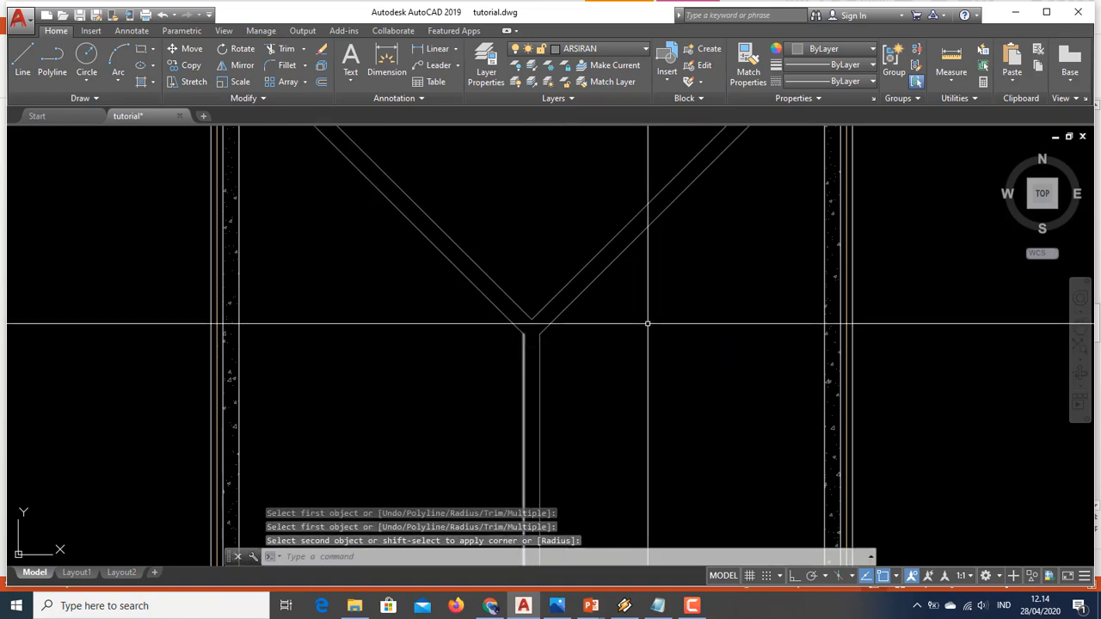
scroll(647, 324, up, 5)
key(Escape)
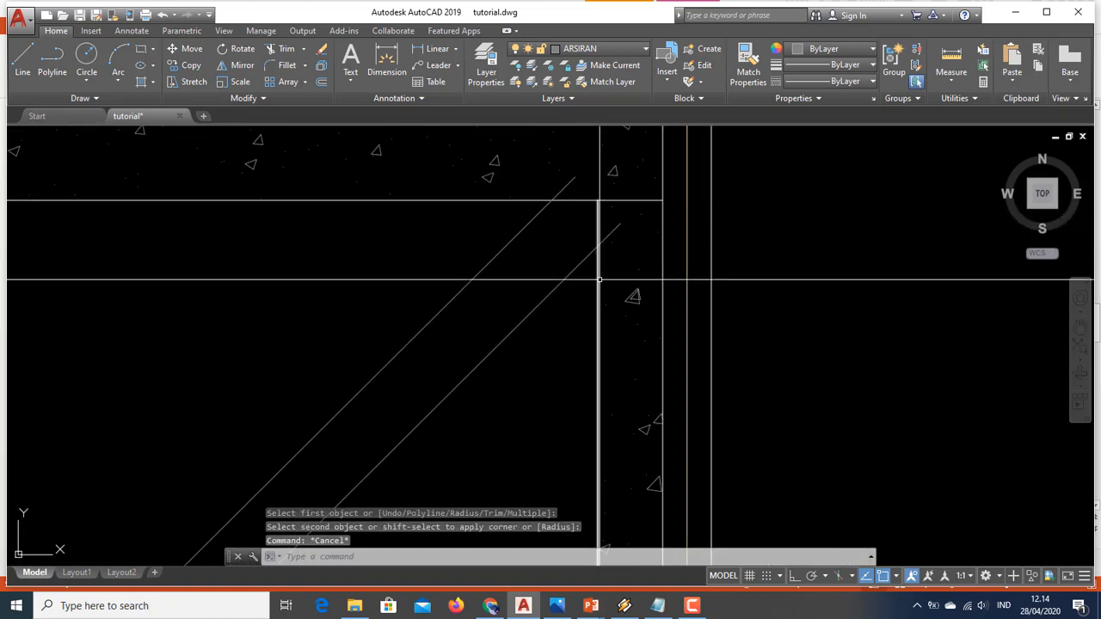
Step: Trim the hip line ends that overrun the roof outline at its corners
mouse_move(599, 279)
middle_down()
mouse_move(572, 278)
mouse_move(572, 258)
mouse_move(255, 373)
middle_up()
text(tr)
key(Return)
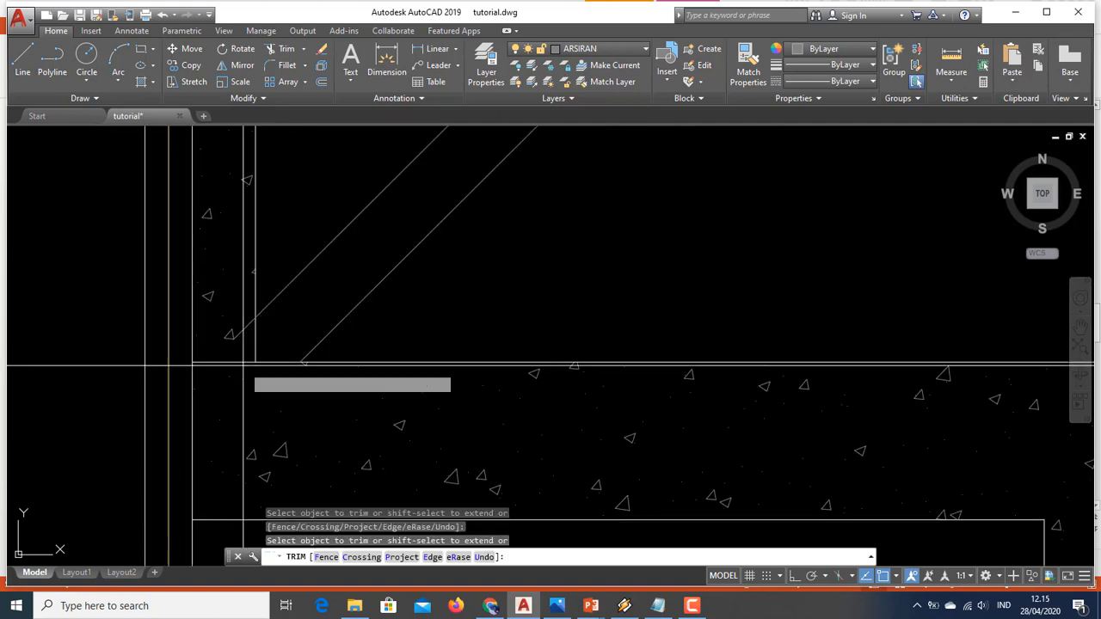
double_click(240, 365)
scroll(241, 332, down, 3)
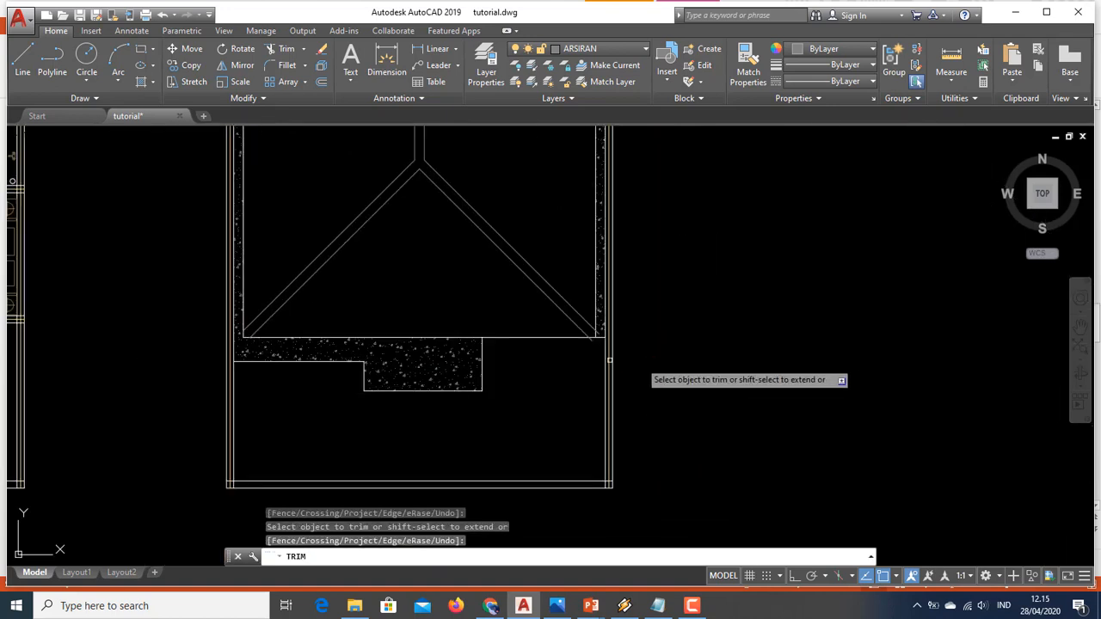
scroll(608, 361, up, 5)
click(598, 317)
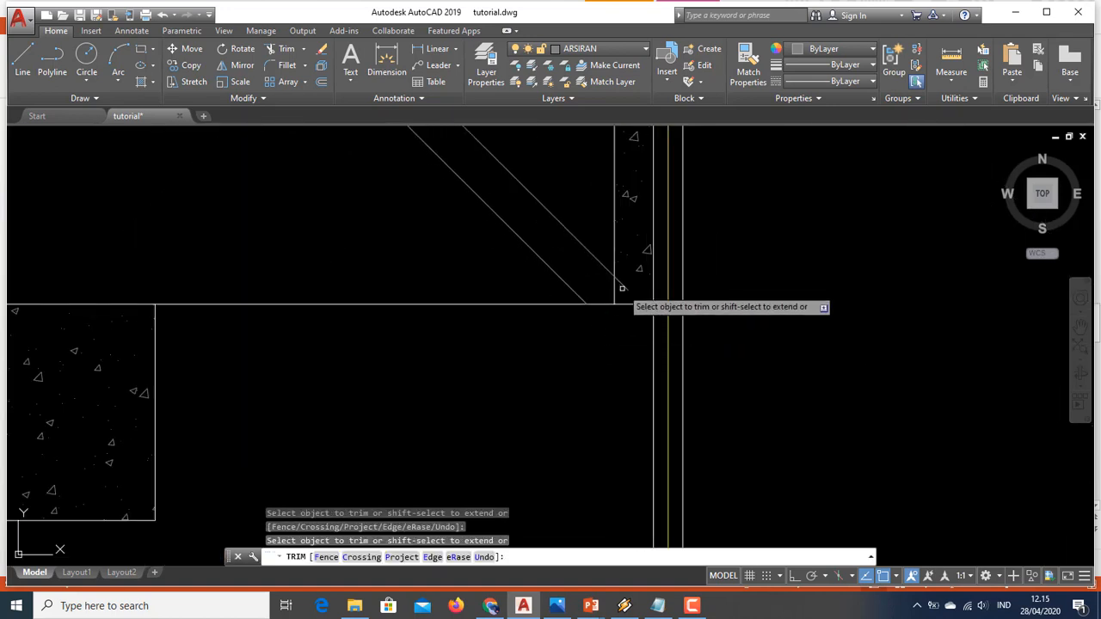
scroll(632, 318, down, 10)
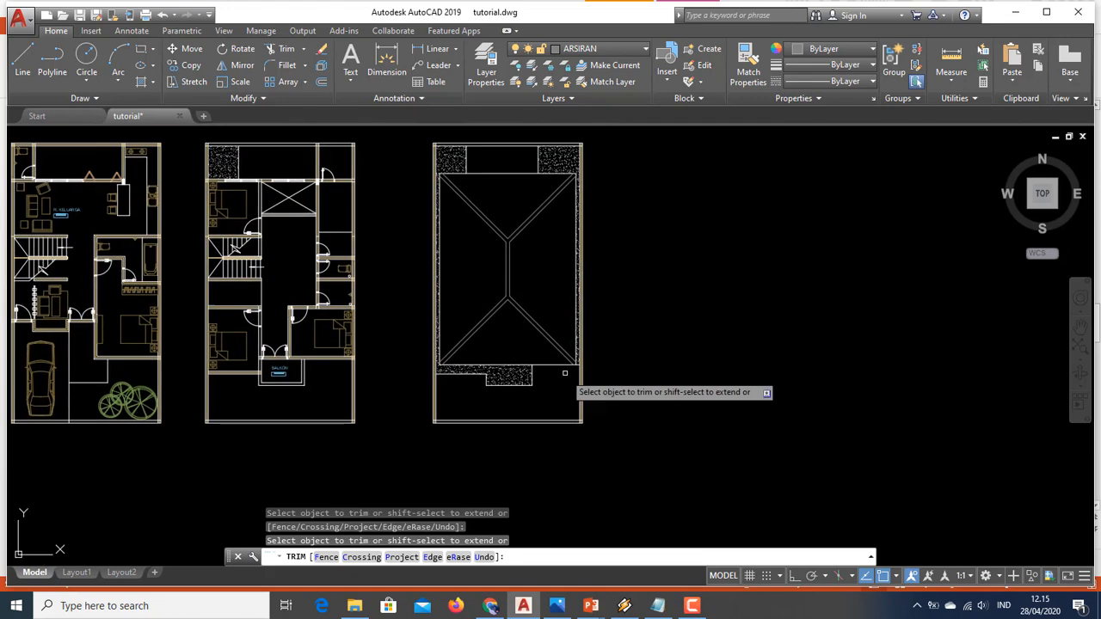
key(Escape)
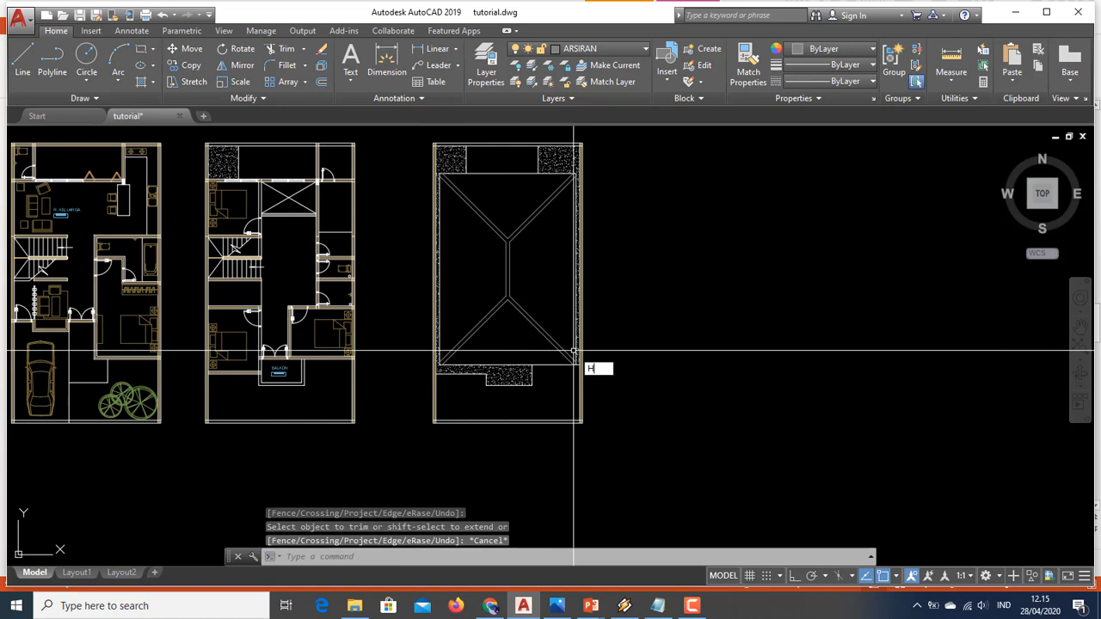
Step: Set up a new hatch with the predefined AR-B88 pattern for picking internal points
text(h)
key(Return)
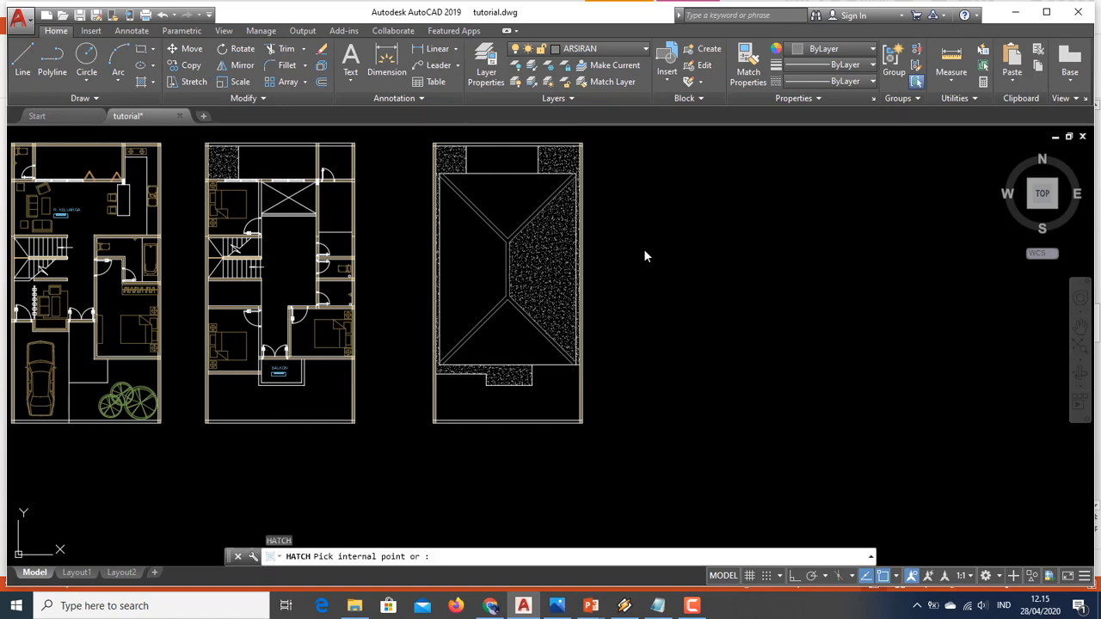
text(t)
key(Return)
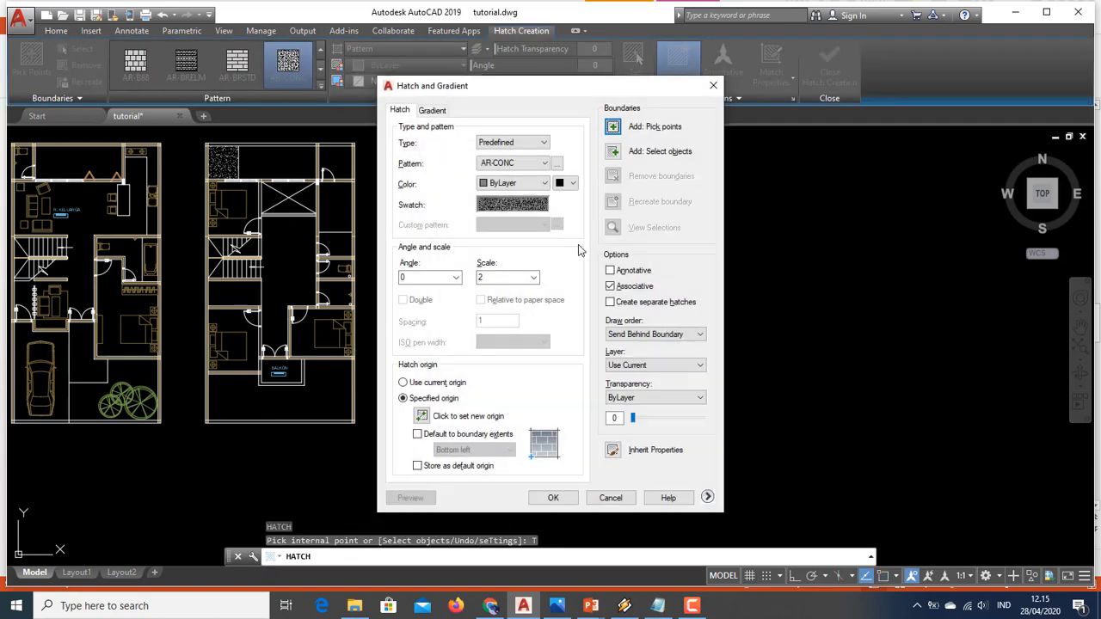
click(557, 163)
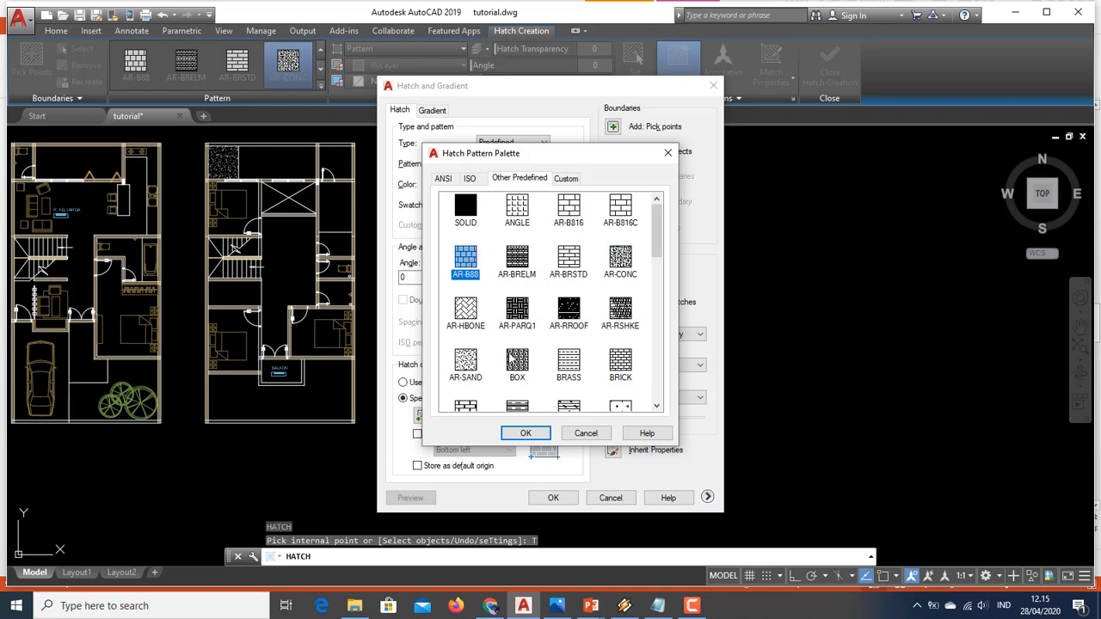
click(524, 434)
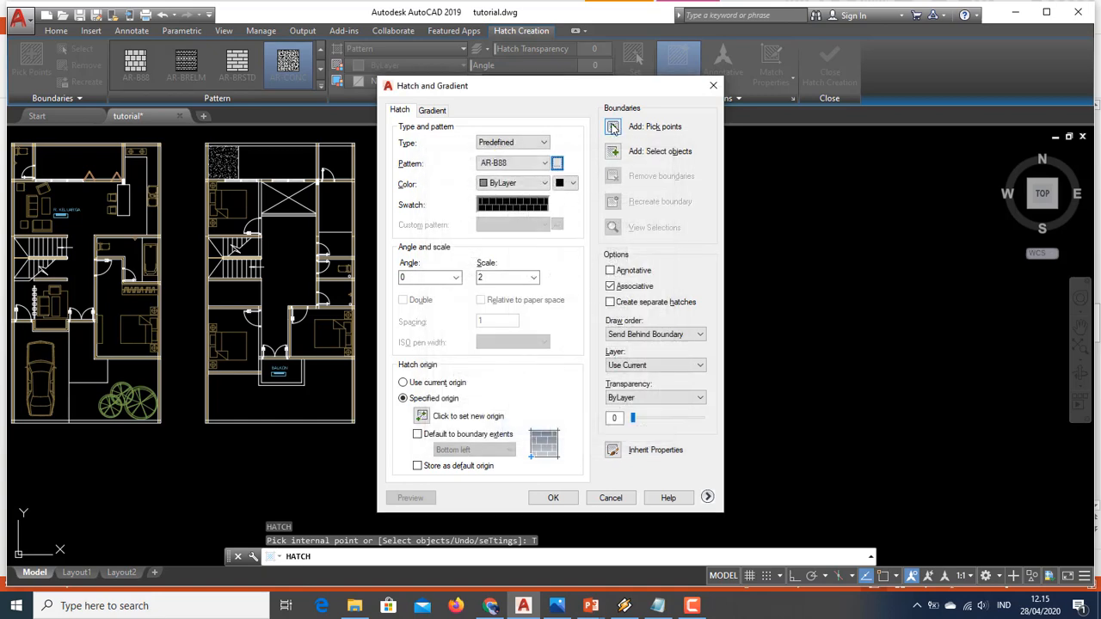
click(612, 127)
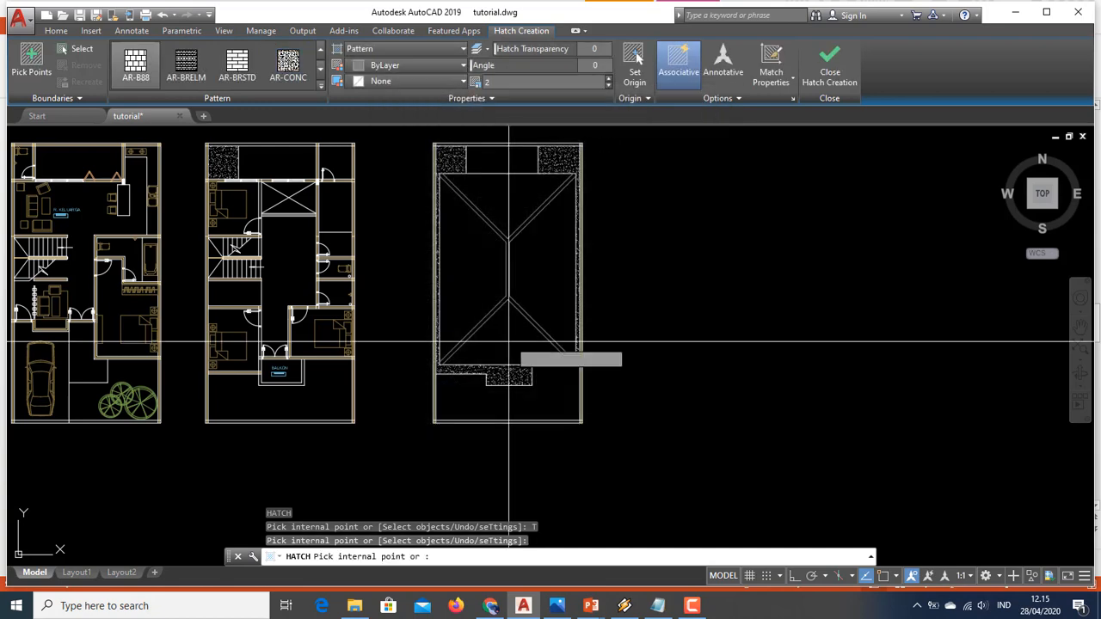
Step: Hatch the lower and upper triangular roof faces with the AR-B88 pattern
scroll(507, 327, up, 6)
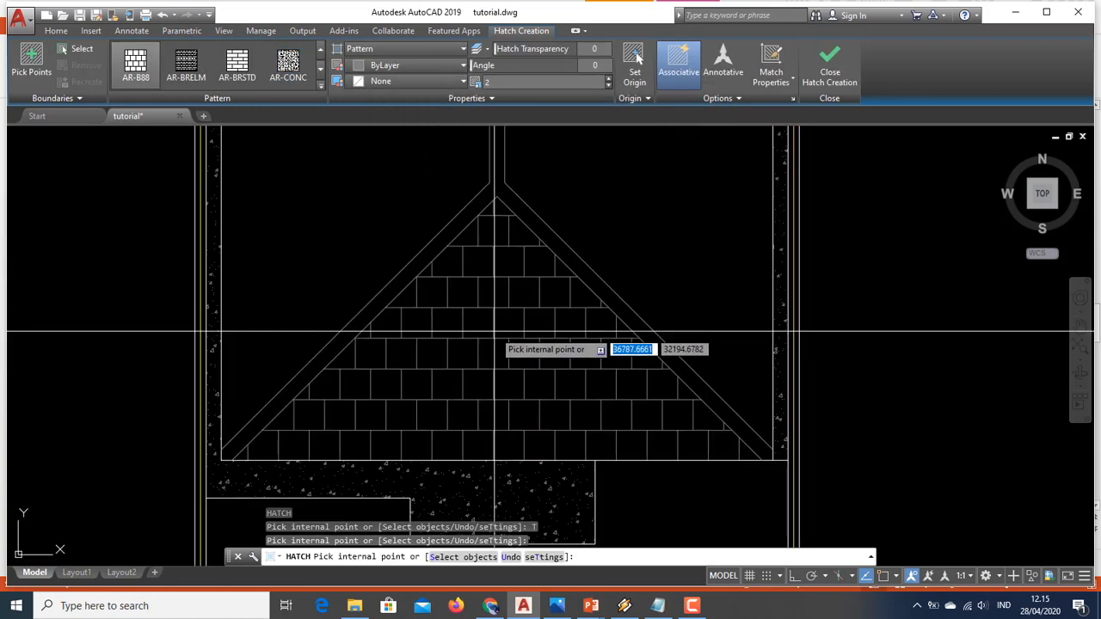
click(494, 331)
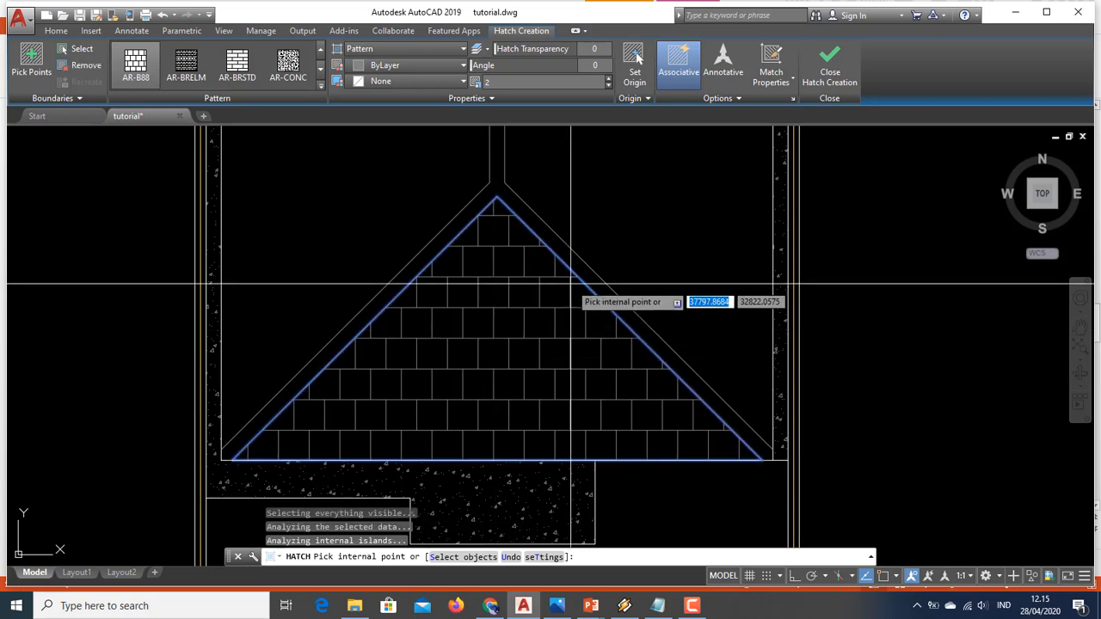
scroll(534, 430, down, 3)
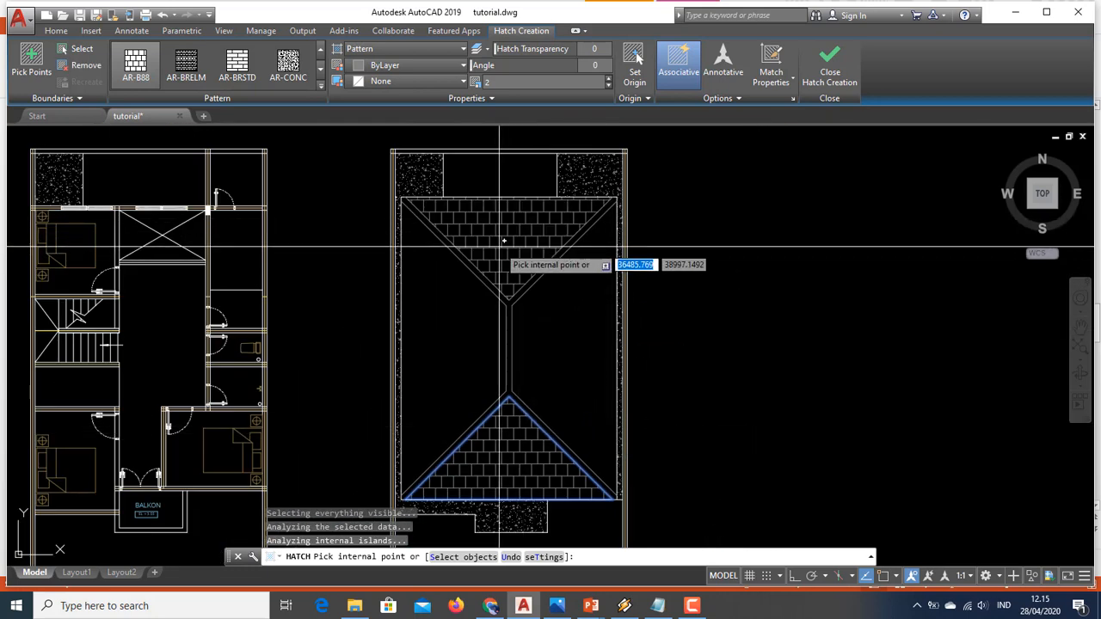
click(504, 242)
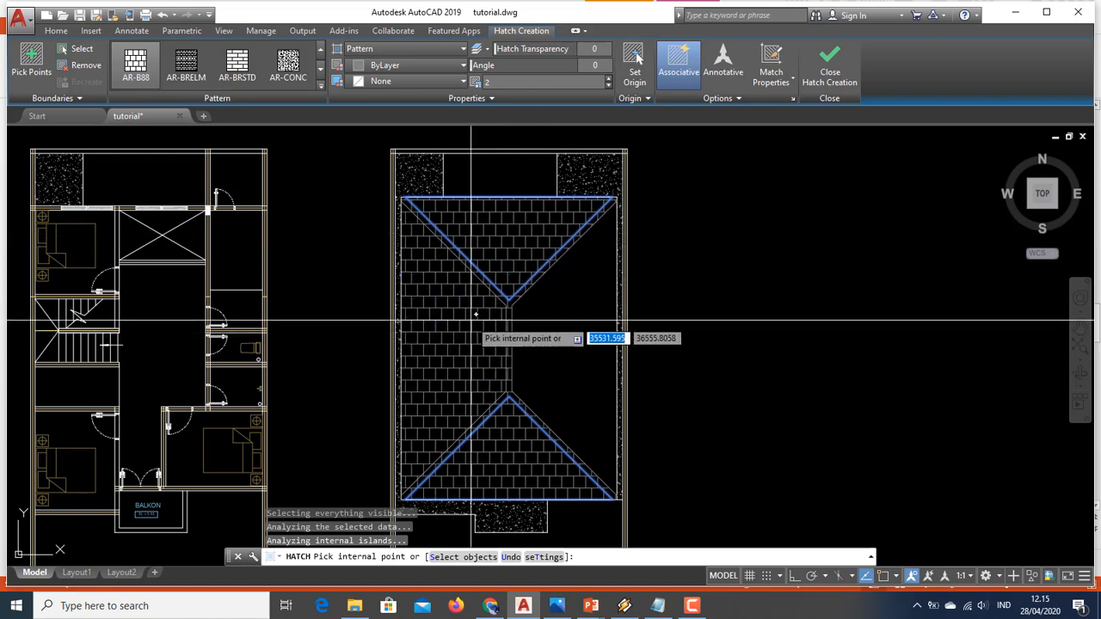
scroll(473, 324, up, 2)
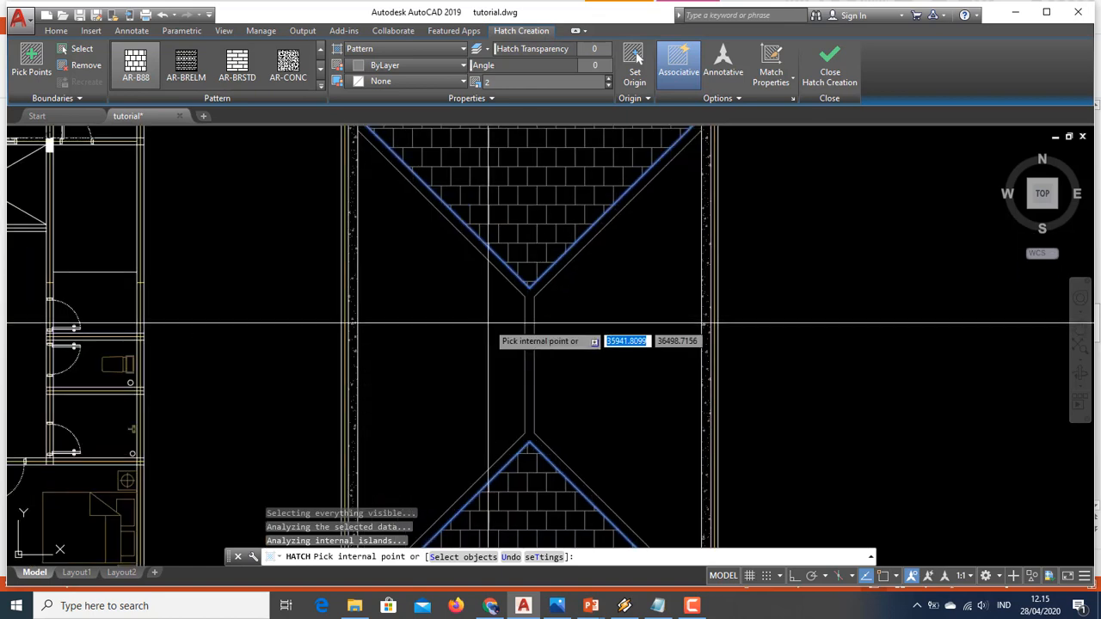
scroll(526, 329, down, 2)
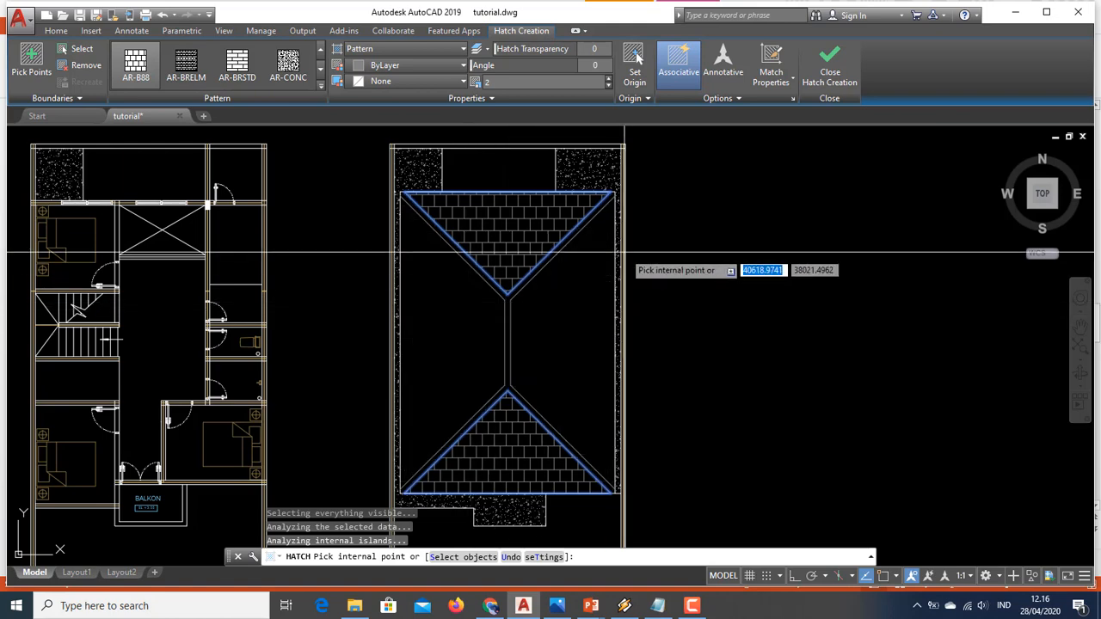
key(Escape)
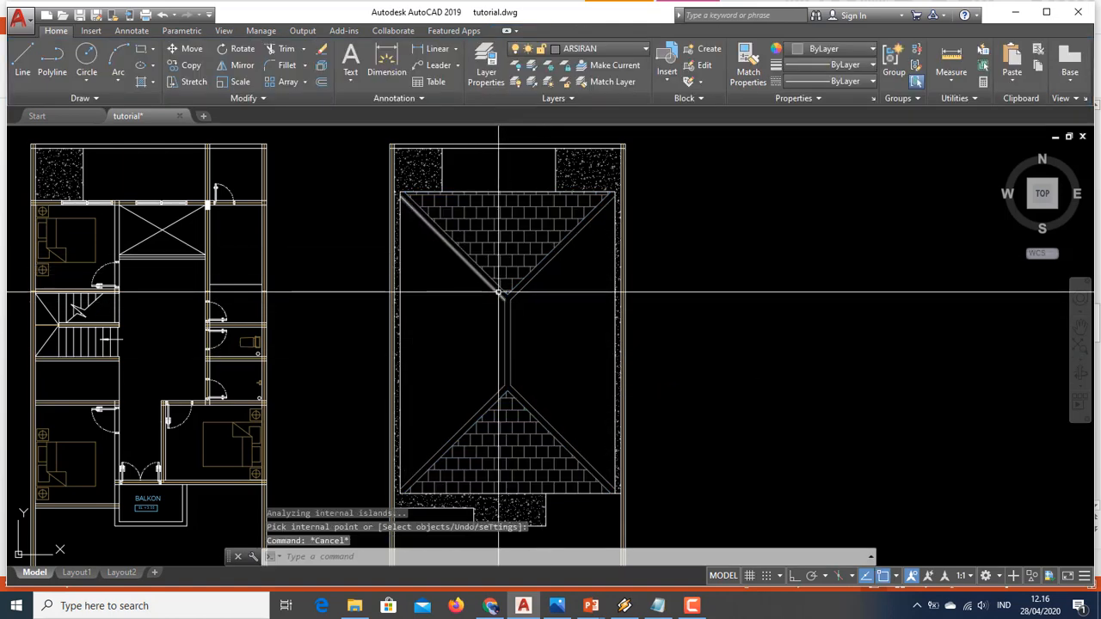
Step: Hatch the roof face west of the ridge with the AR-B88 pattern at an angle of 90
key(Return)
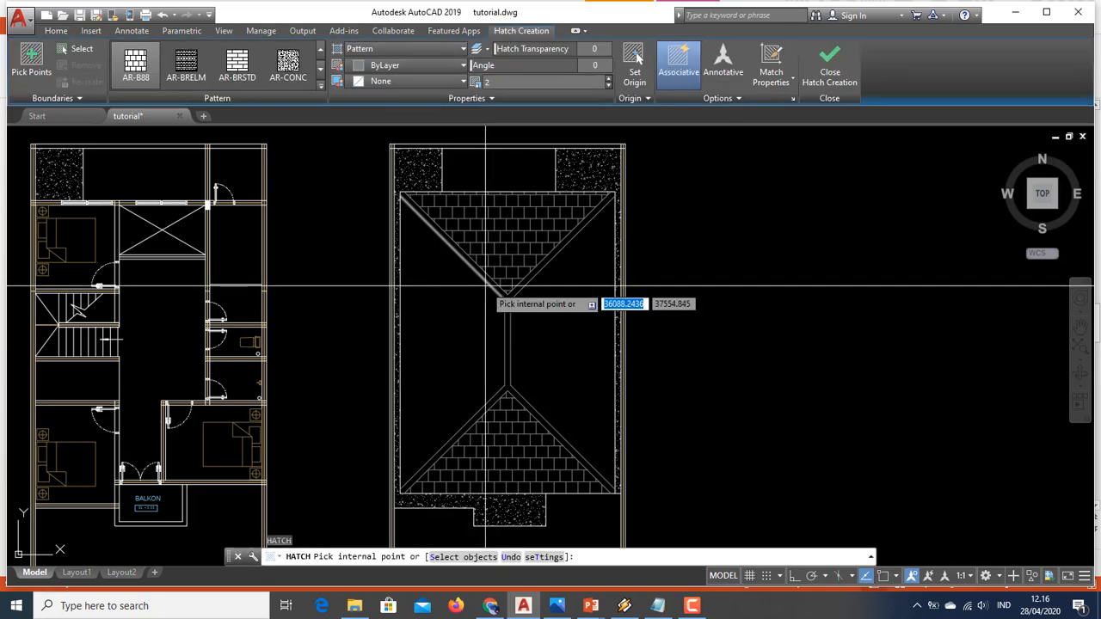
text(t)
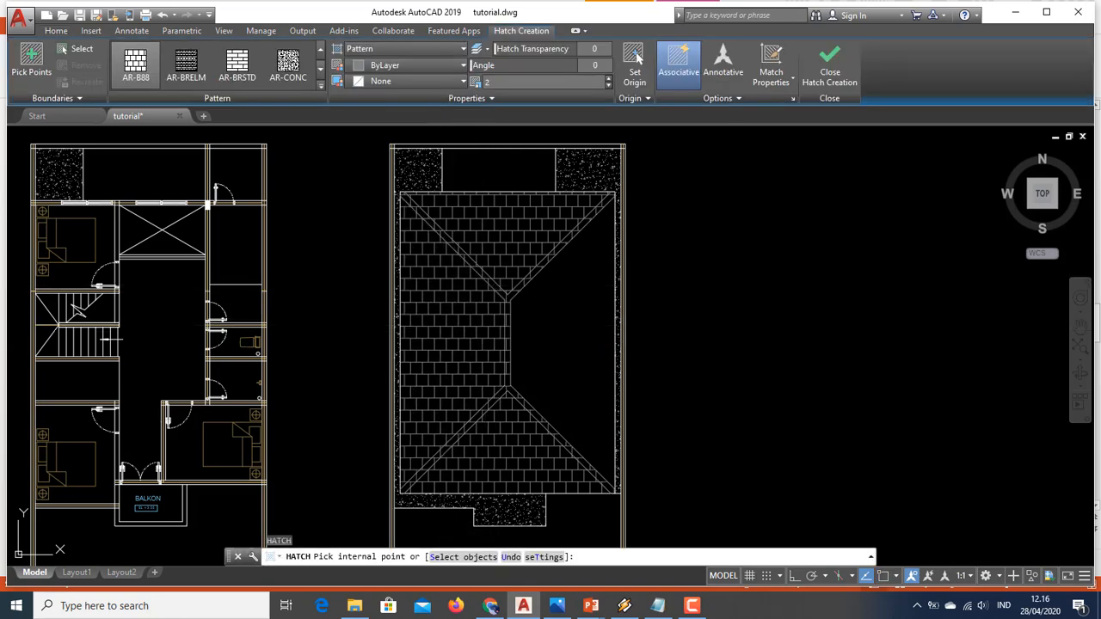
key(Return)
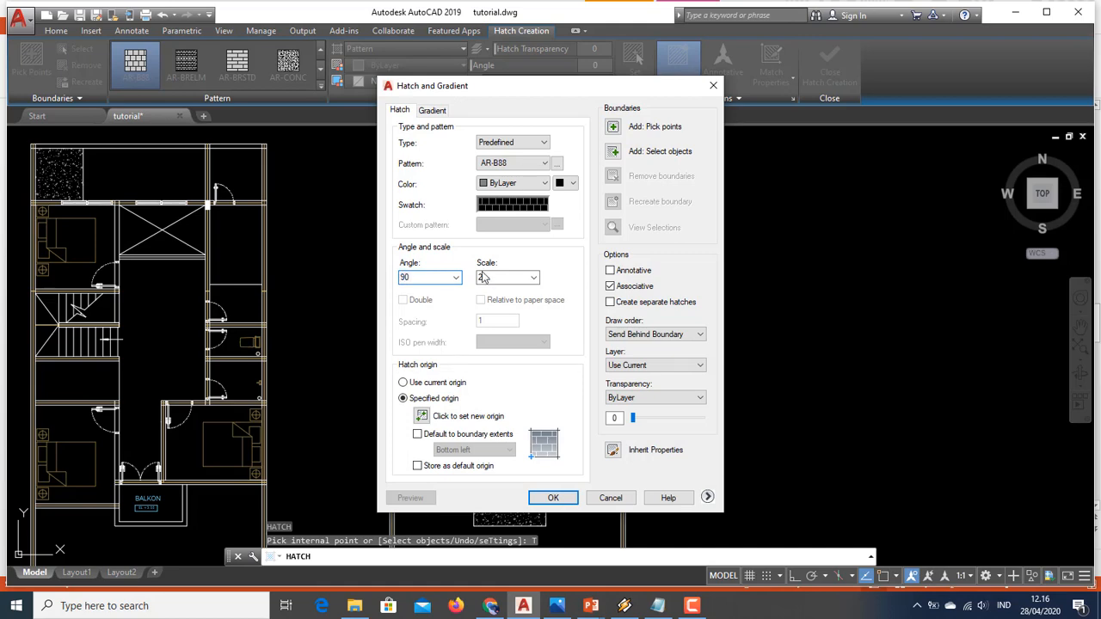
click(615, 128)
scroll(491, 309, up, 6)
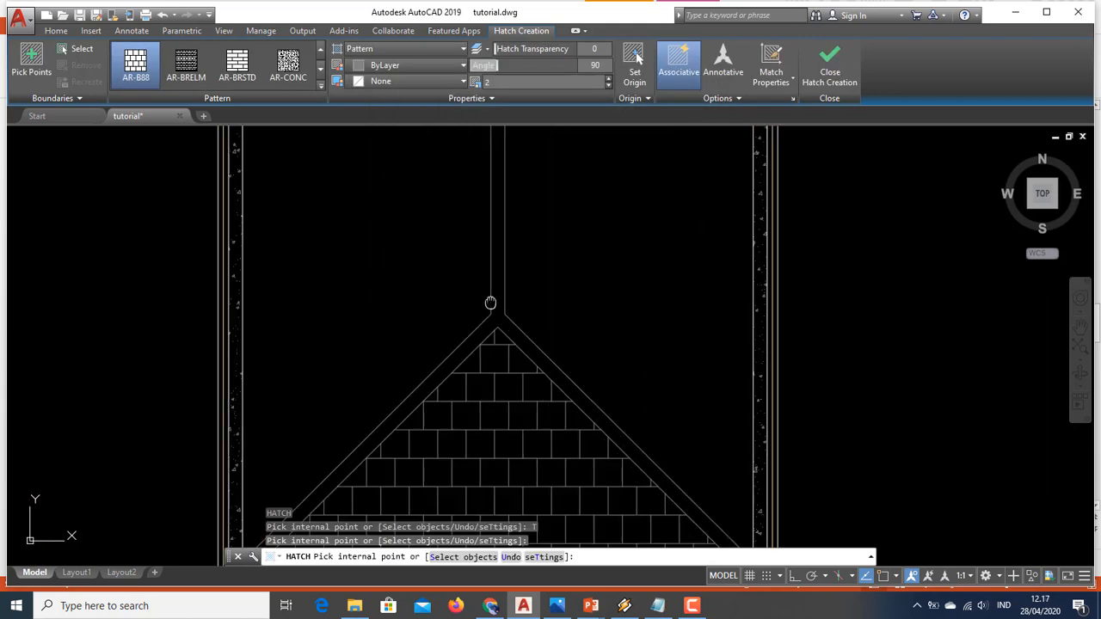
scroll(520, 275, down, 2)
middle_drag(514, 298, 516, 378)
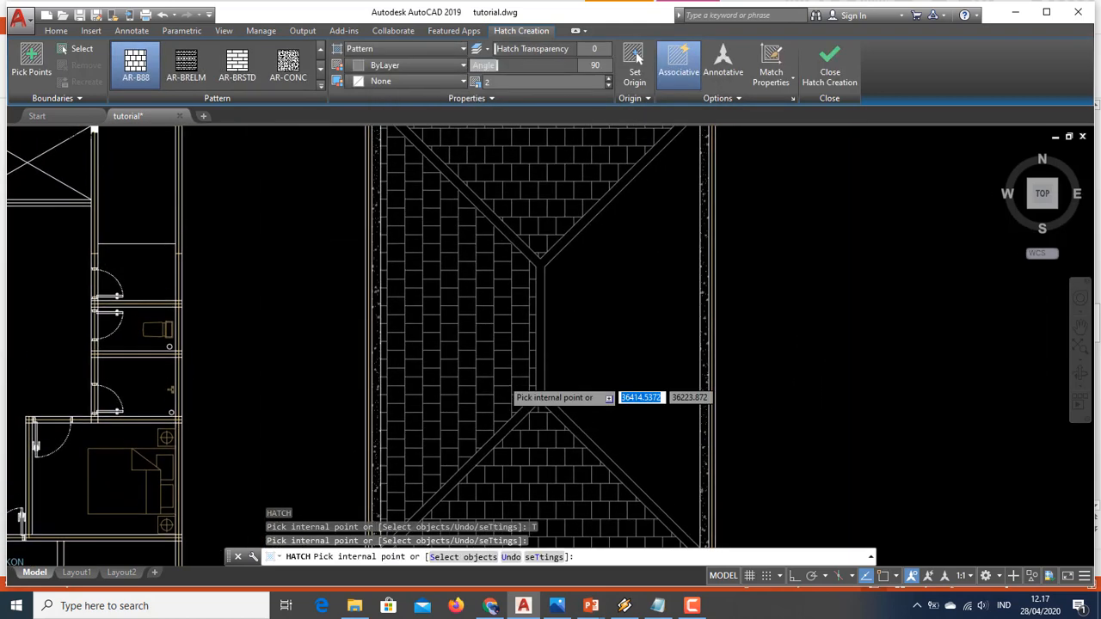
click(500, 413)
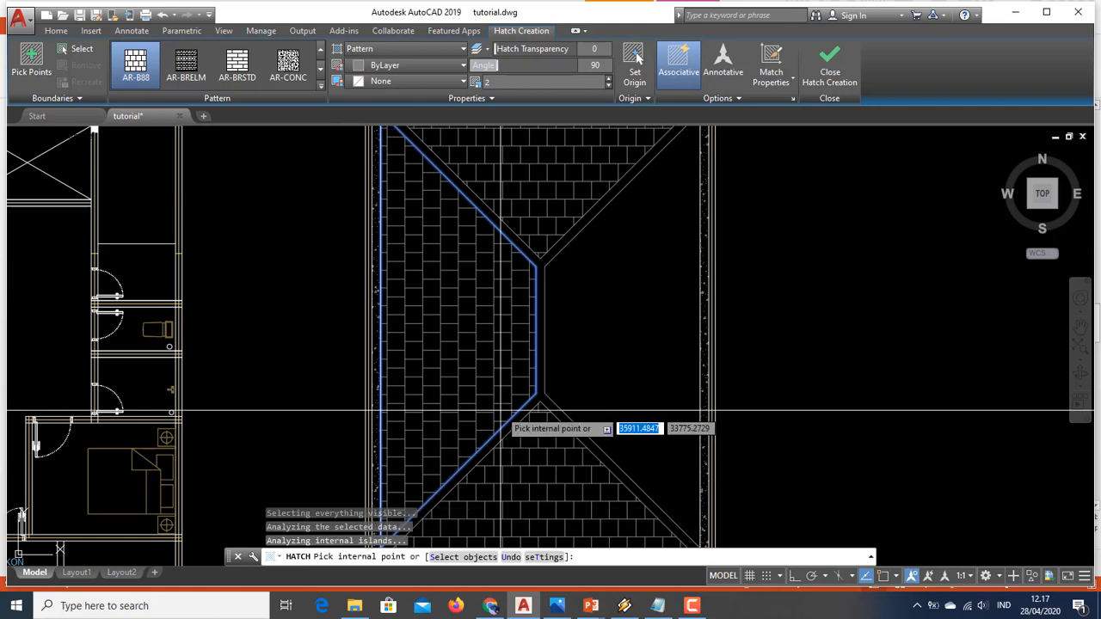
key(Return)
Step: Hatch the roof face east of the ridge with the AR-B88 pattern at an angle of 270
scroll(547, 361, down, 4)
mouse_move(559, 353)
middle_down()
mouse_move(497, 345)
mouse_move(487, 332)
mouse_move(484, 344)
middle_up()
scroll(501, 345, up, 4)
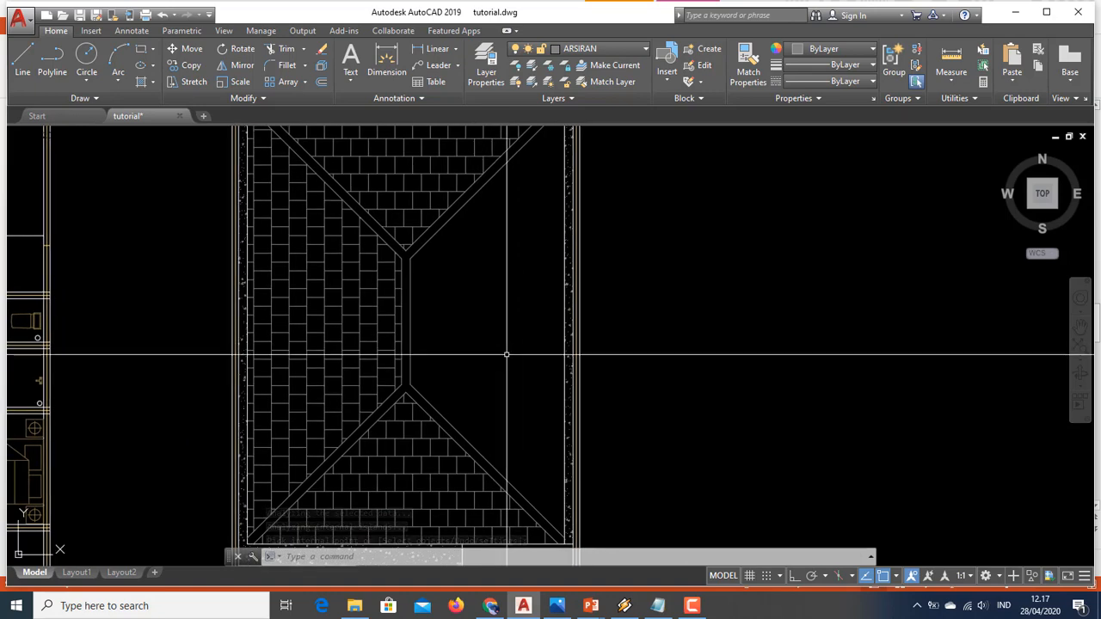
text(h)
key(Return)
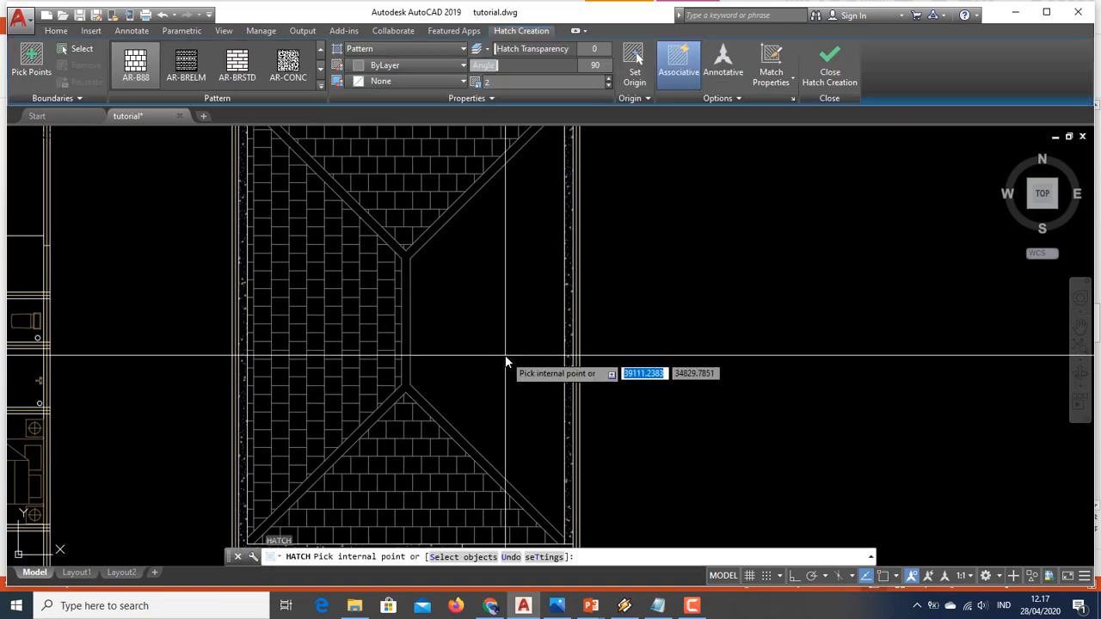
text(T)
key(Return)
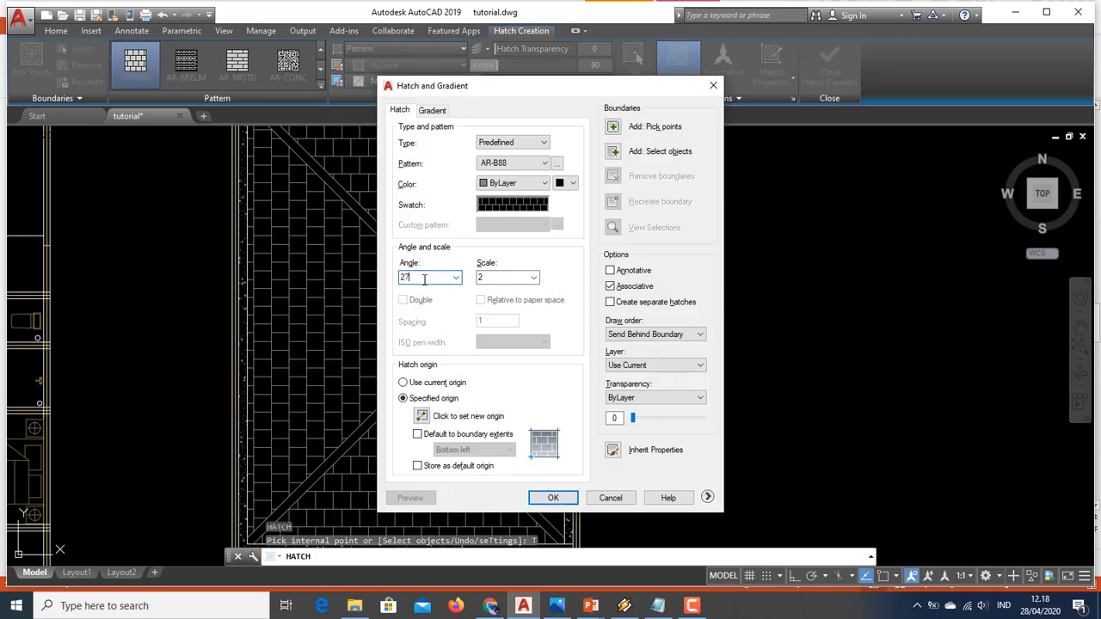
click(613, 126)
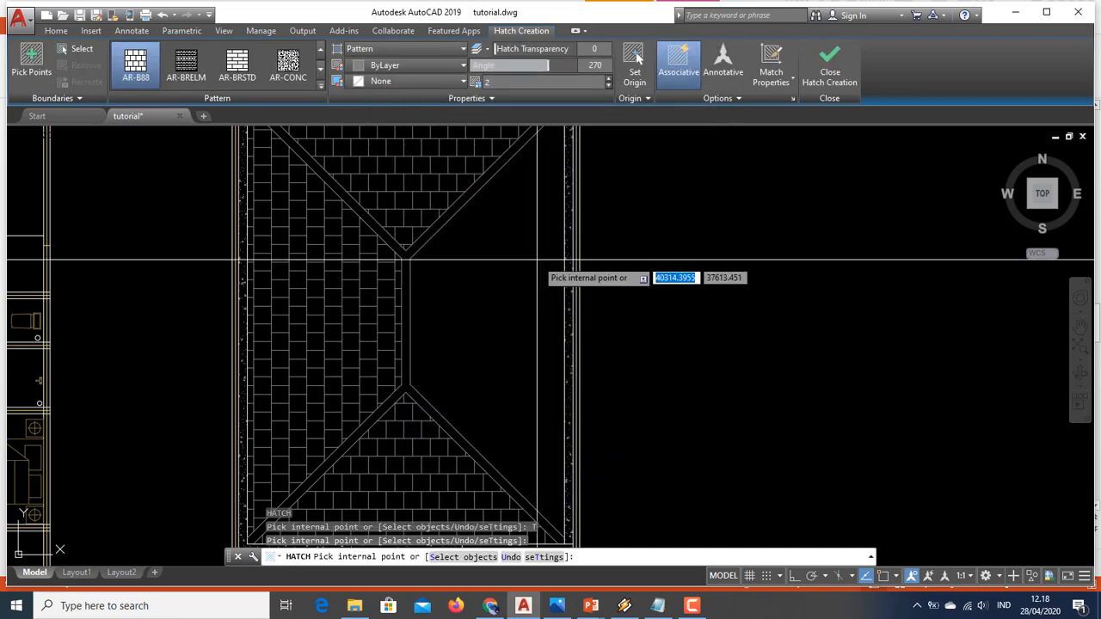
scroll(503, 309, down, 4)
click(491, 314)
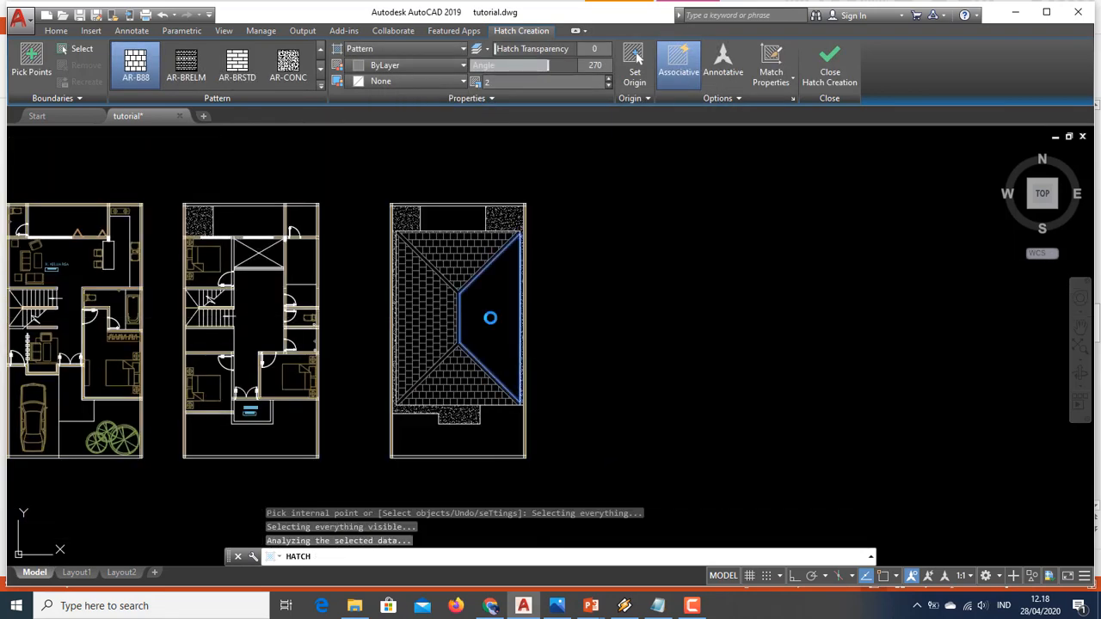
scroll(498, 319, up, 3)
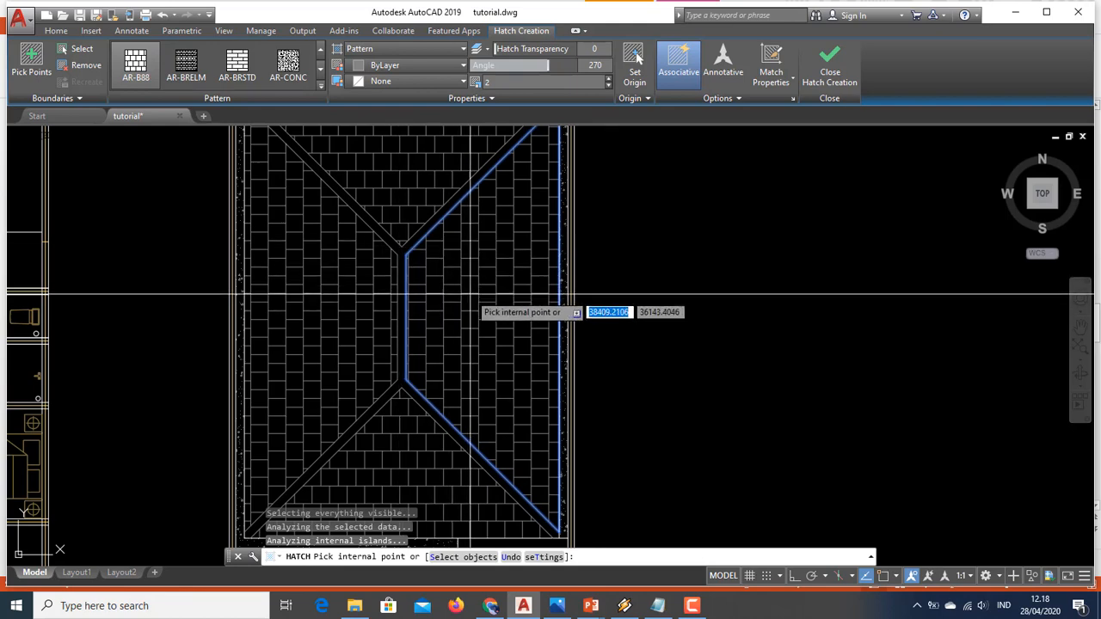
scroll(555, 275, up, 3)
scroll(424, 273, down, 3)
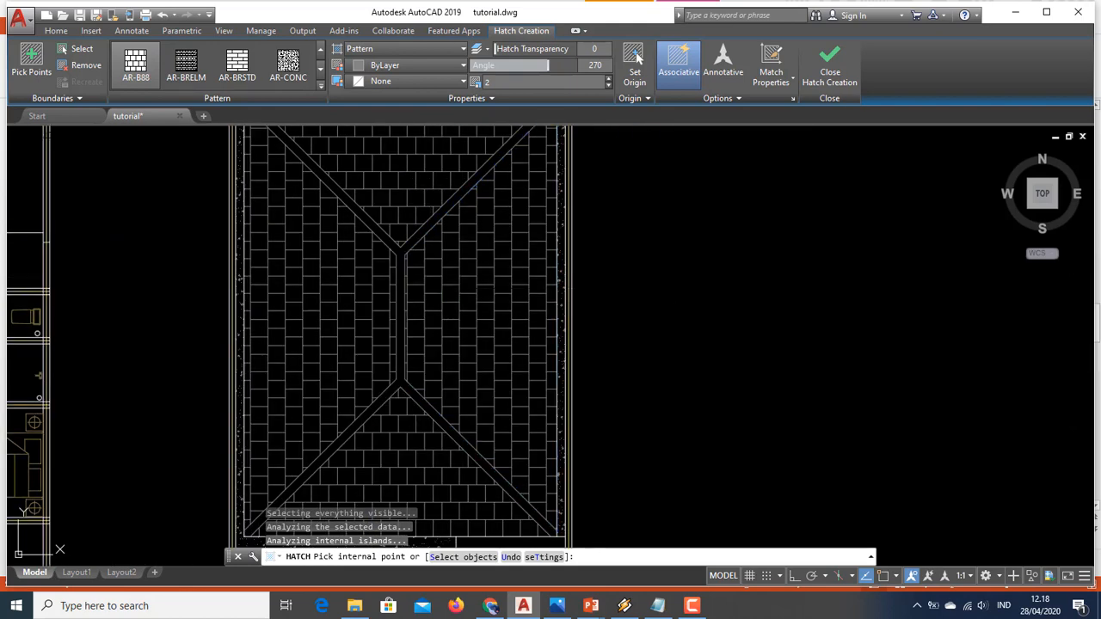
key(Return)
Step: Draw two connected arcs curving in opposite directions as a wavy line in the empty space east of the roof plan
scroll(530, 253, down, 5)
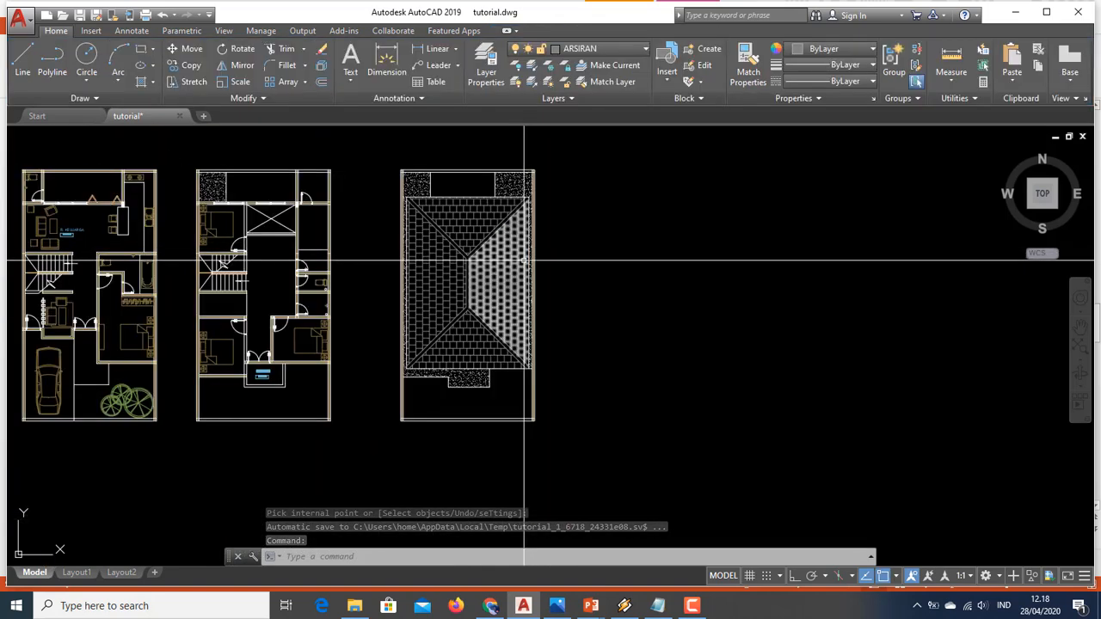
scroll(516, 264, up, 2)
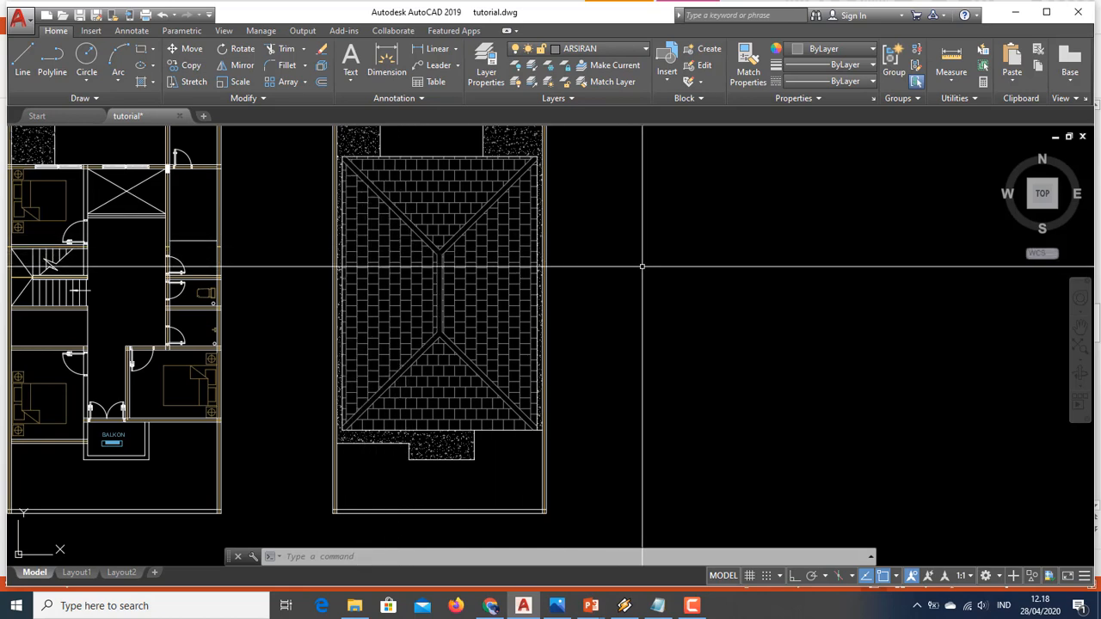
text(a)
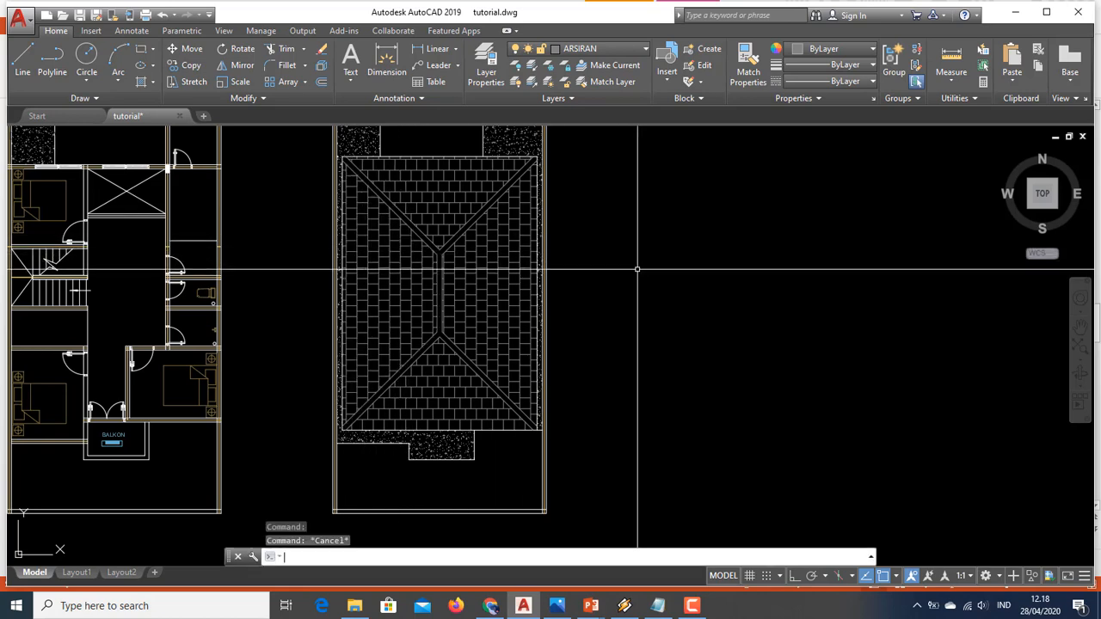
key(Return)
click(724, 282)
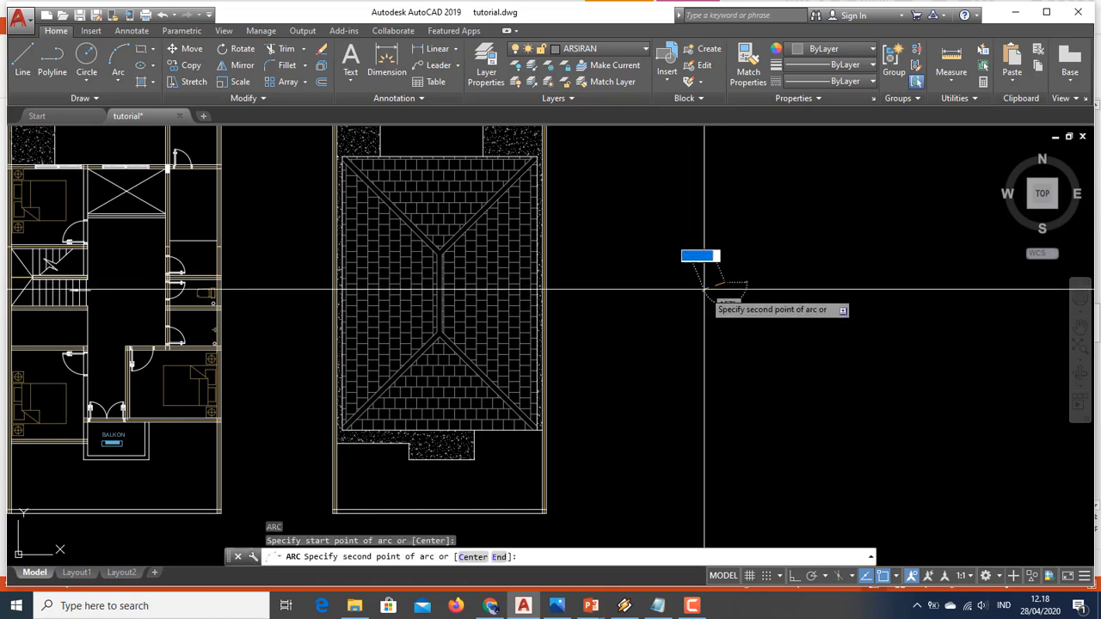
scroll(706, 289, up, 5)
click(708, 275)
click(693, 258)
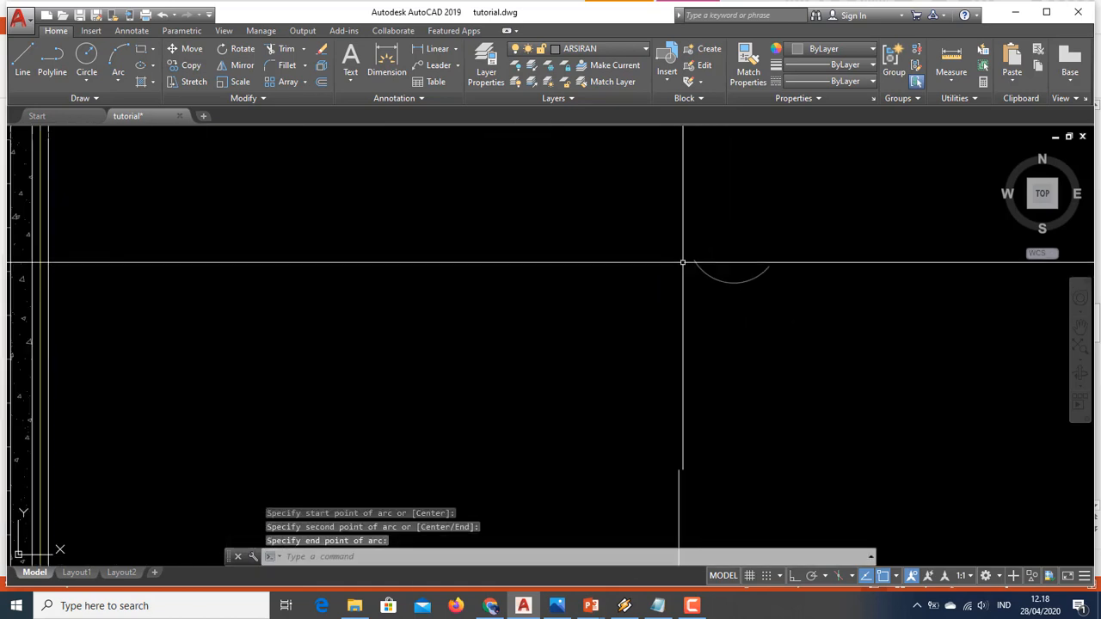
key(Return)
click(692, 261)
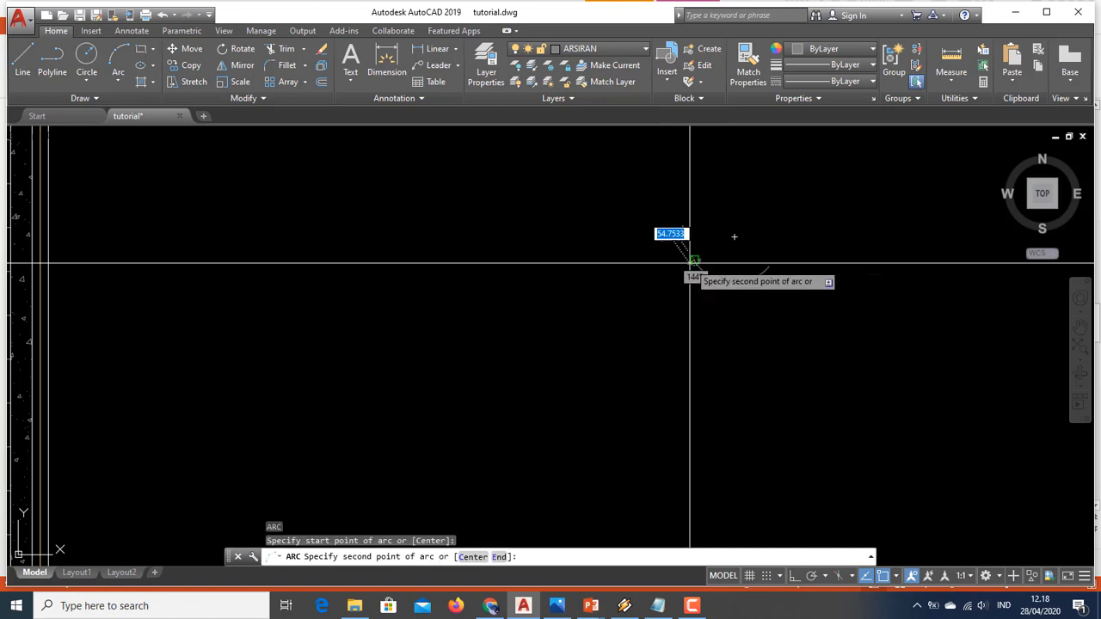
click(603, 275)
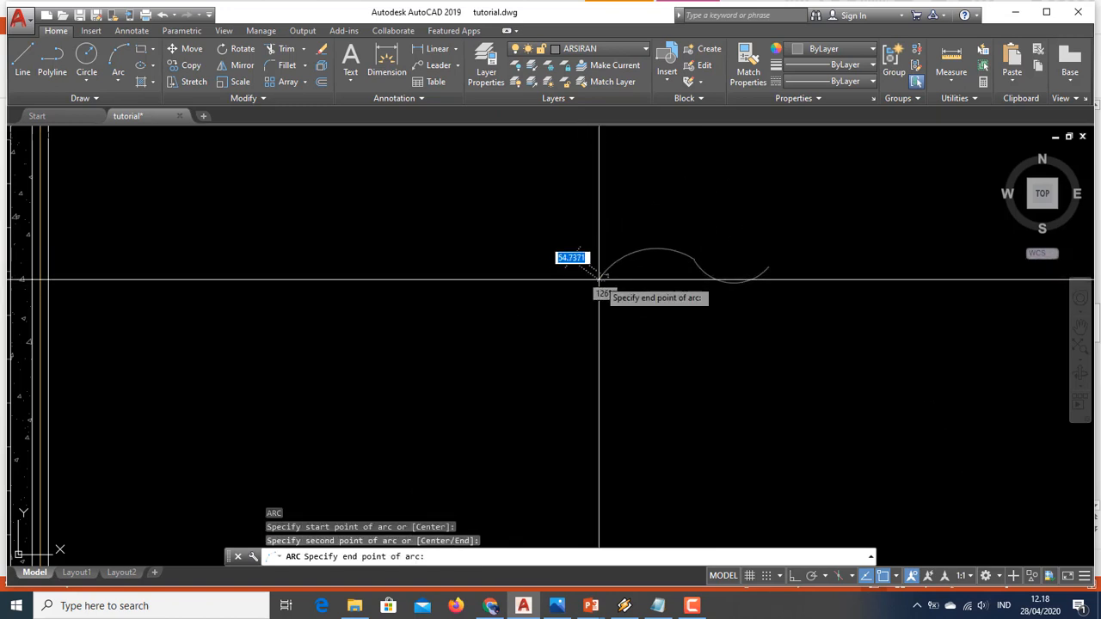
click(600, 279)
Step: Draw two short lines from the west end of the wavy line to form an arrowhead
text(l)
key(Return)
click(599, 279)
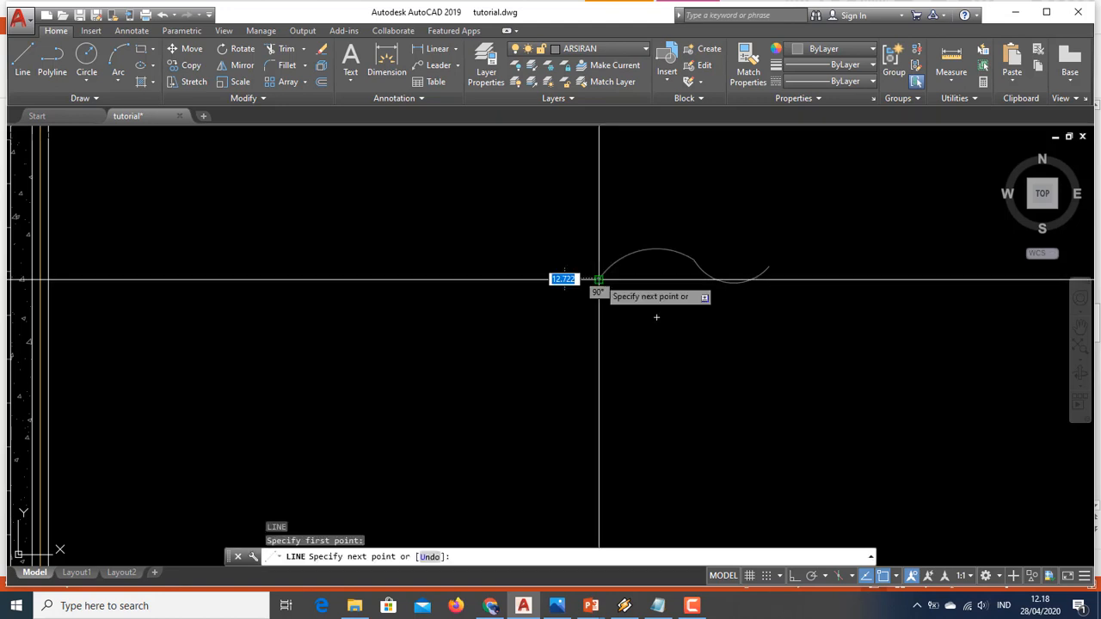
click(613, 229)
key(Return)
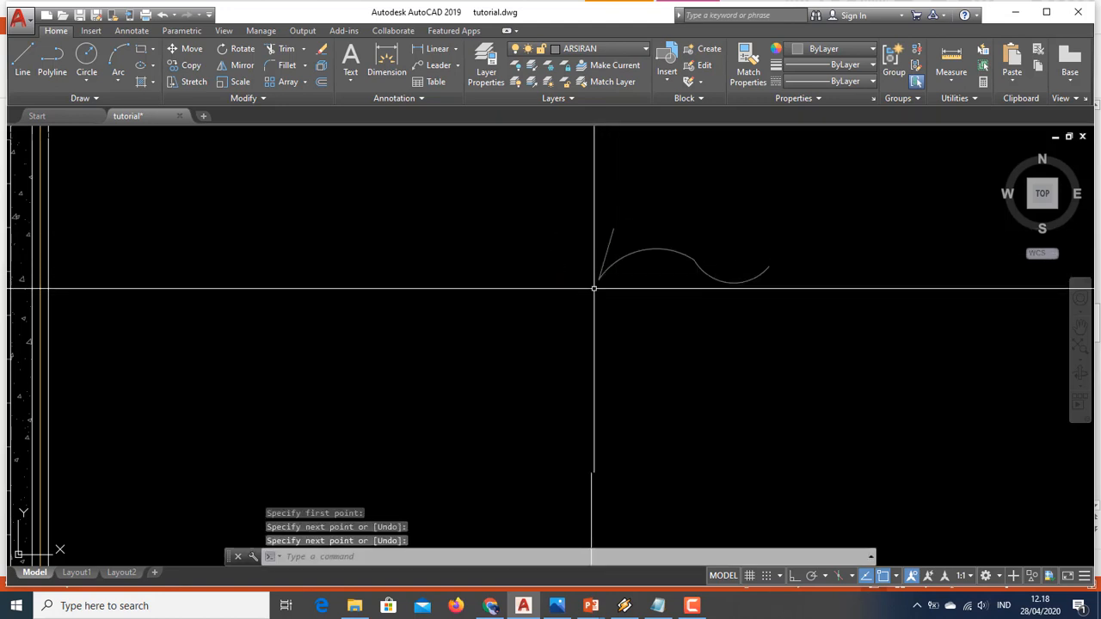
key(Return)
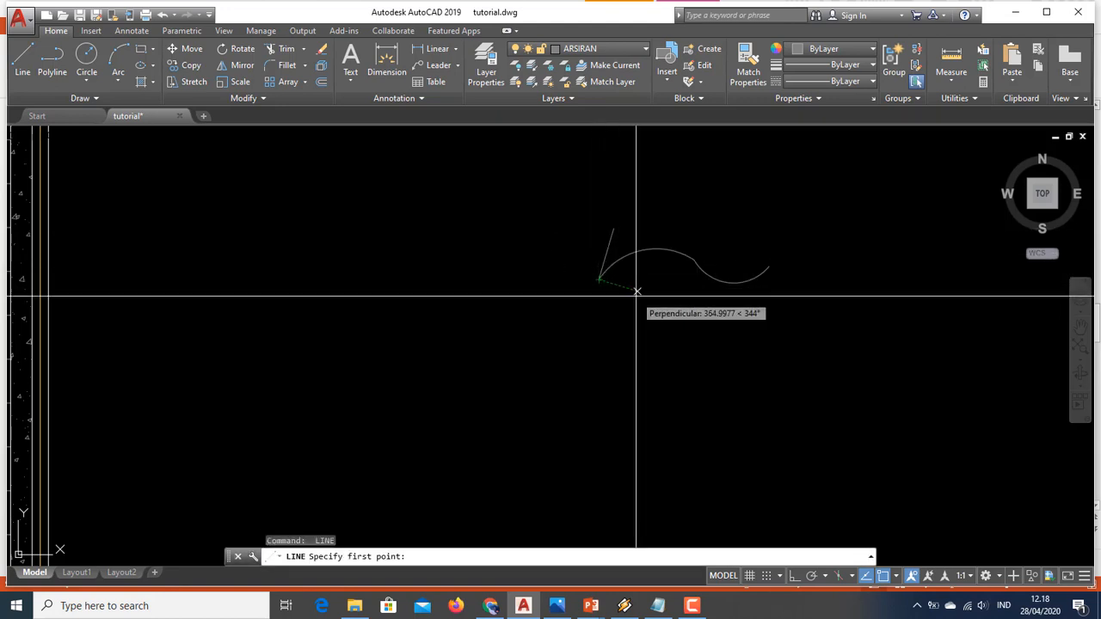
click(641, 297)
key(Escape)
click(686, 326)
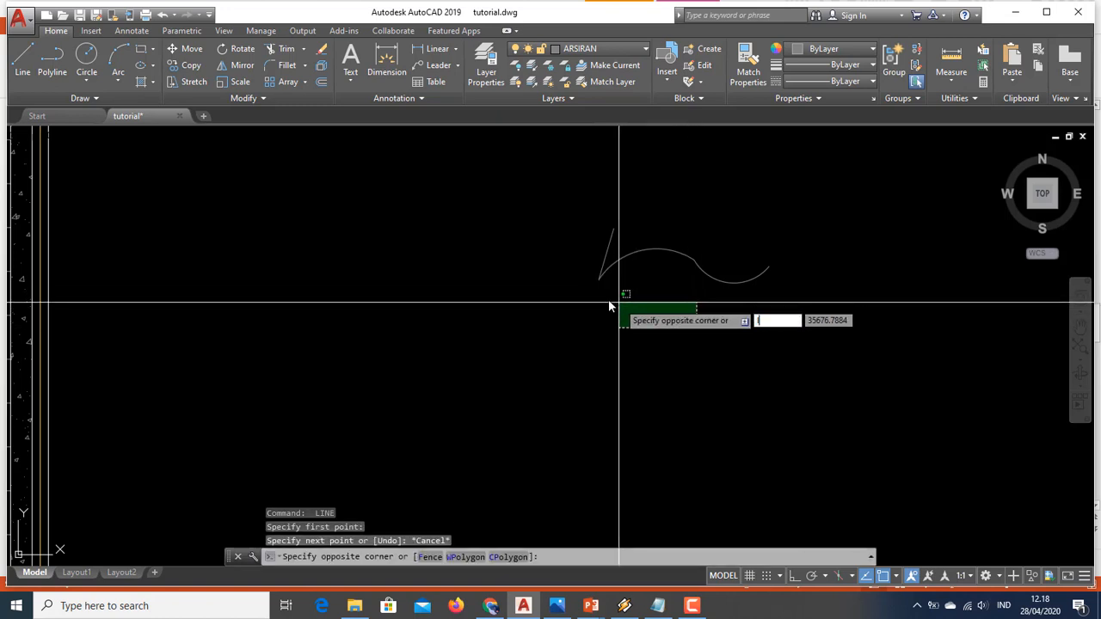
key(Escape)
key(Return)
click(600, 279)
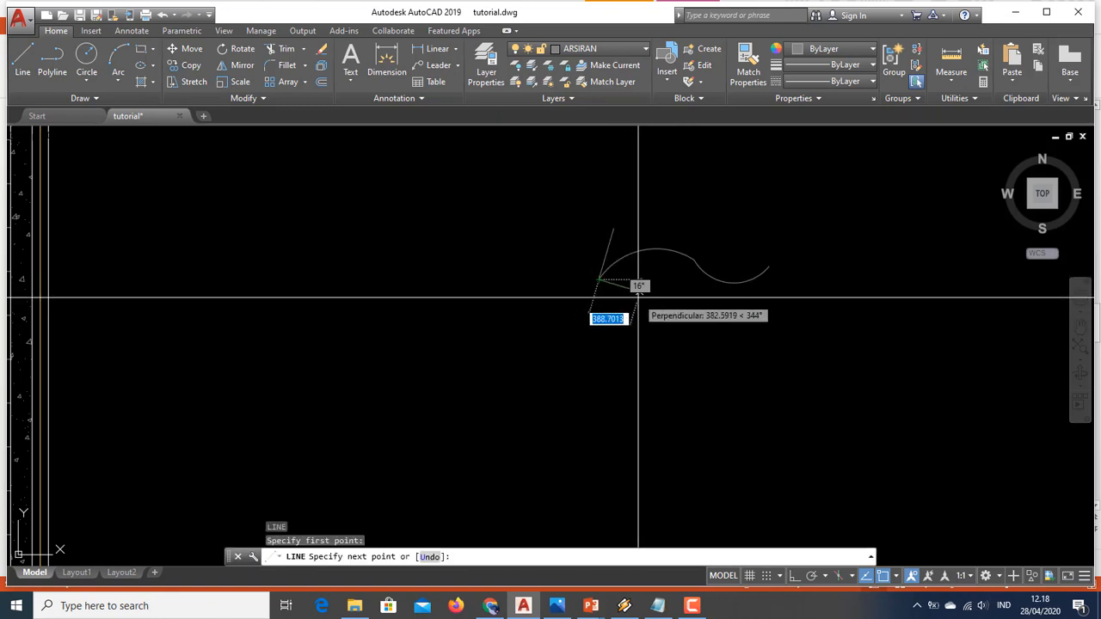
key(Escape)
Step: Set the lineweight of the wavy arrow's arcs and arrowhead lines to 0.60 mm
click(835, 347)
click(560, 216)
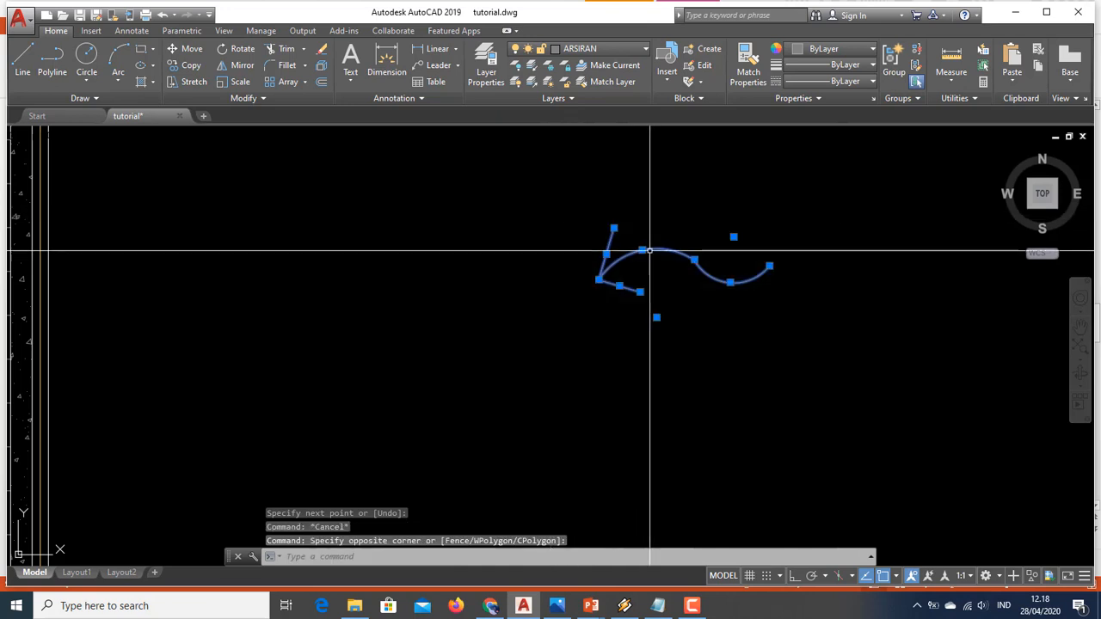
right_click(650, 251)
click(692, 541)
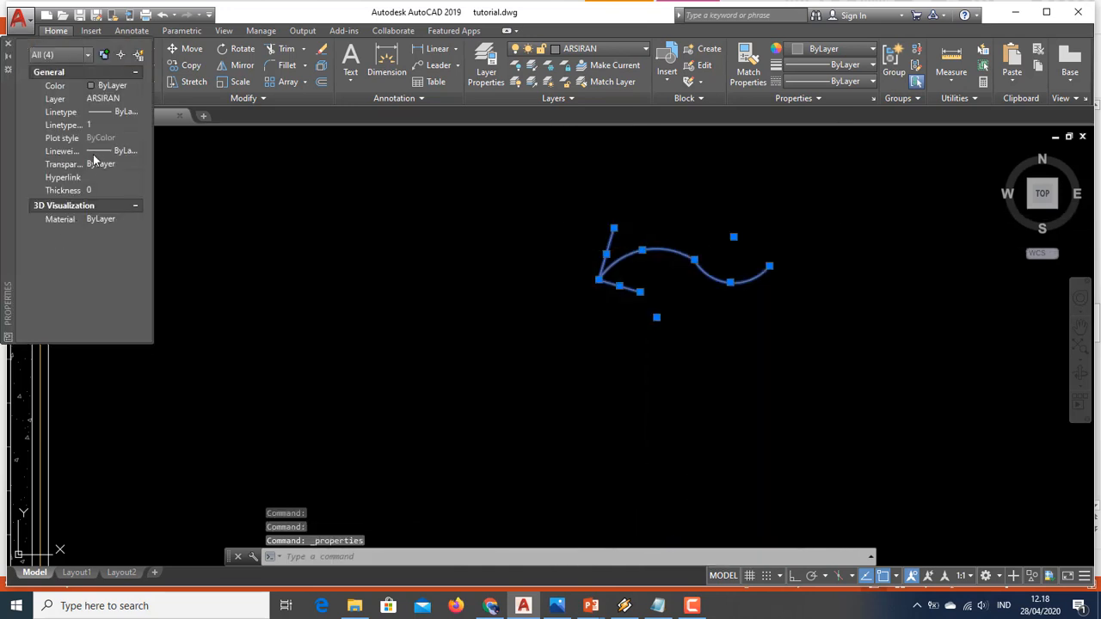
click(106, 113)
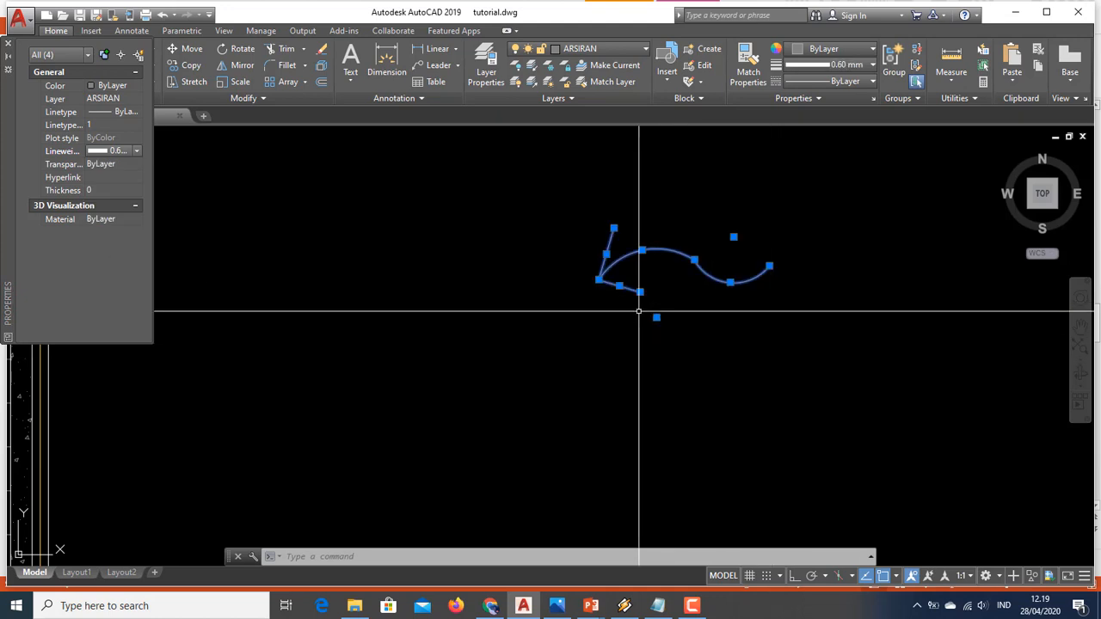
Step: Convert the wavy arrow's arcs and lines into a block named "air hjn"
middle_drag(768, 258, 617, 258)
right_click(555, 230)
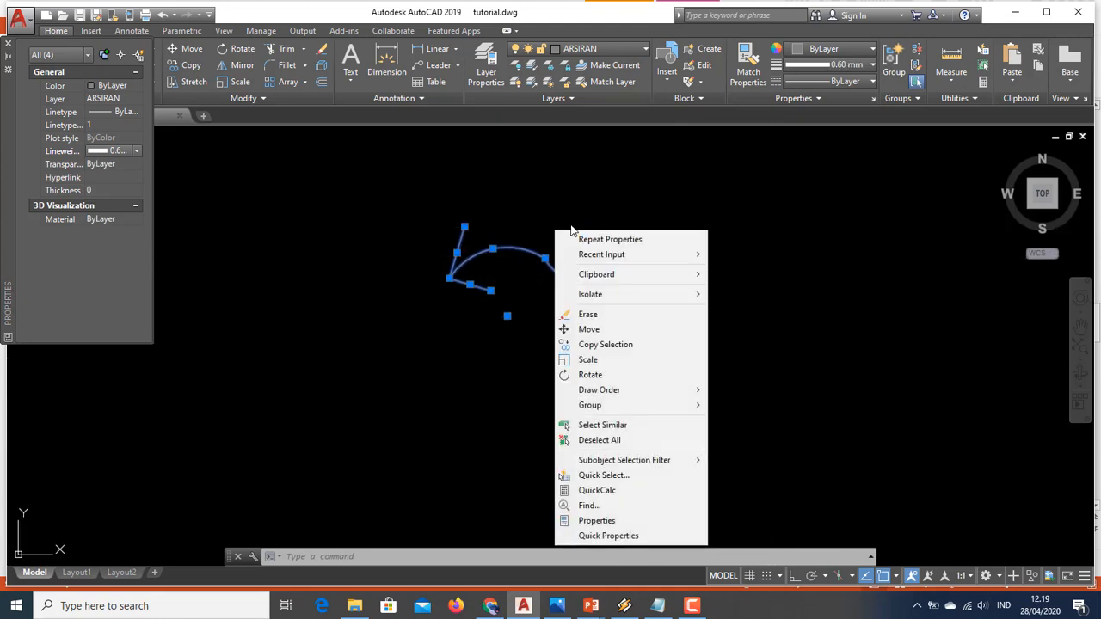
click(727, 334)
click(470, 269)
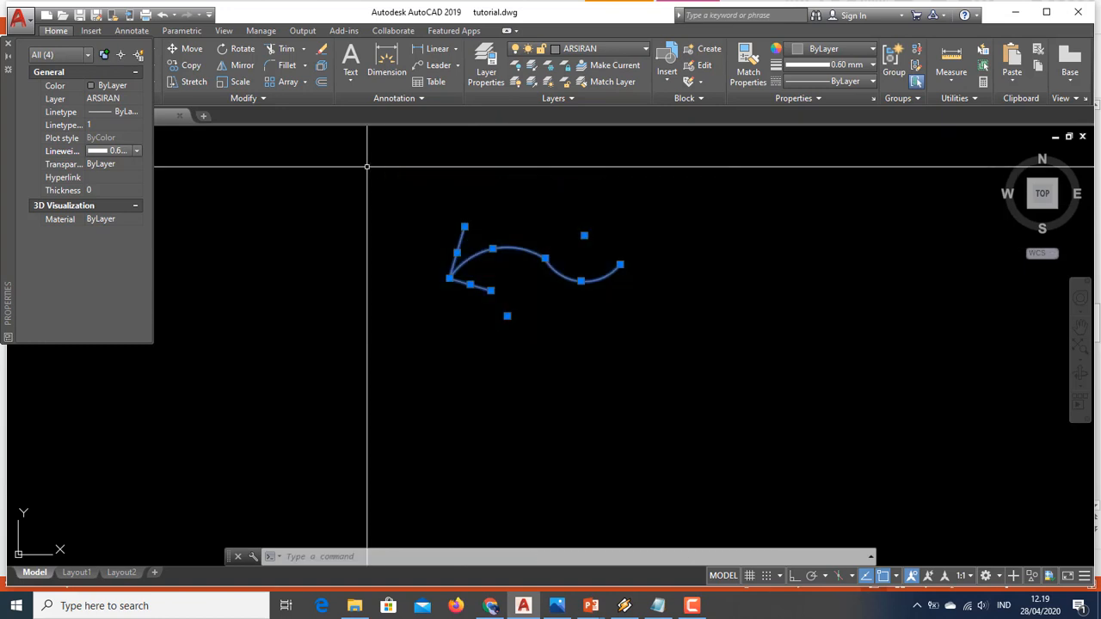
key(Return)
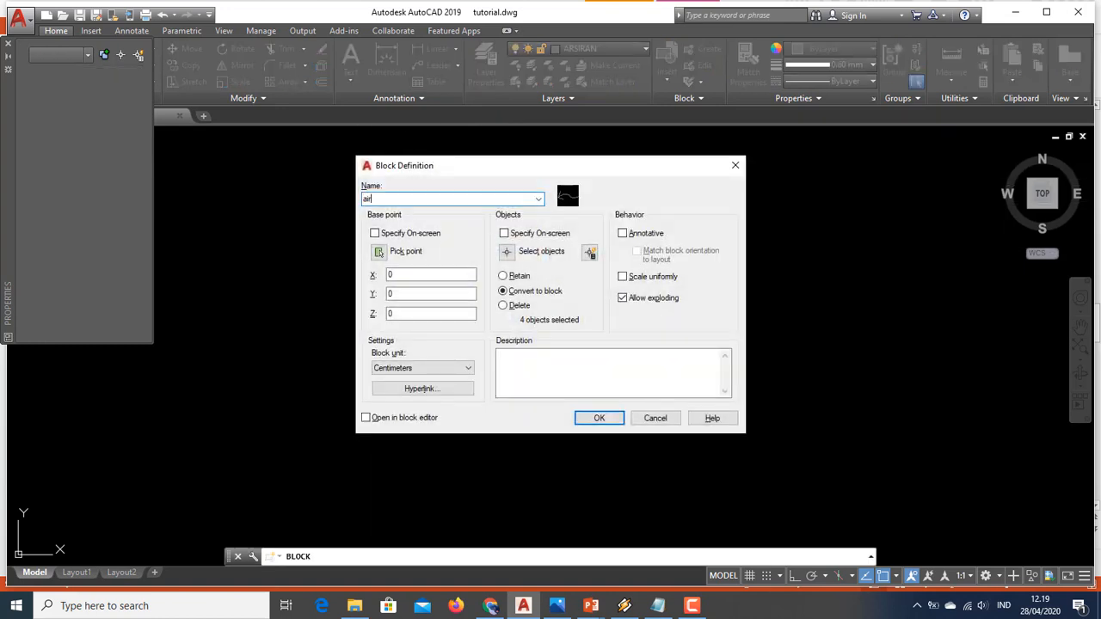
text(air hjn)
click(610, 419)
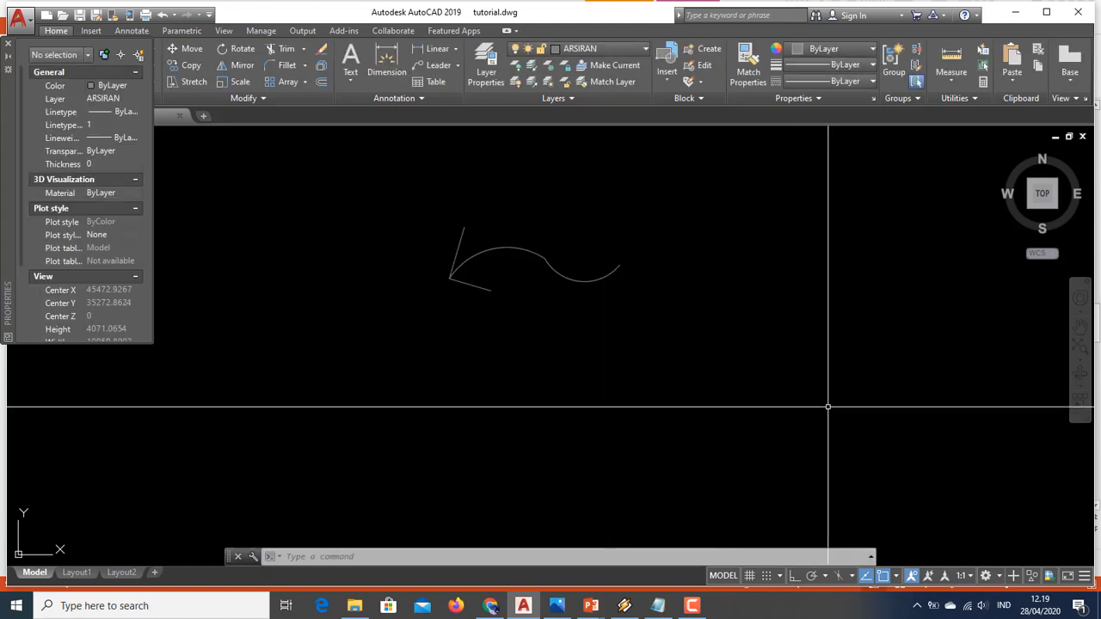
Step: Move the wavy arrow block onto the west roof face, near the upper end of the ridge
scroll(725, 407, down, 2)
middle_drag(725, 407, 878, 424)
double_click(716, 350)
click(716, 350)
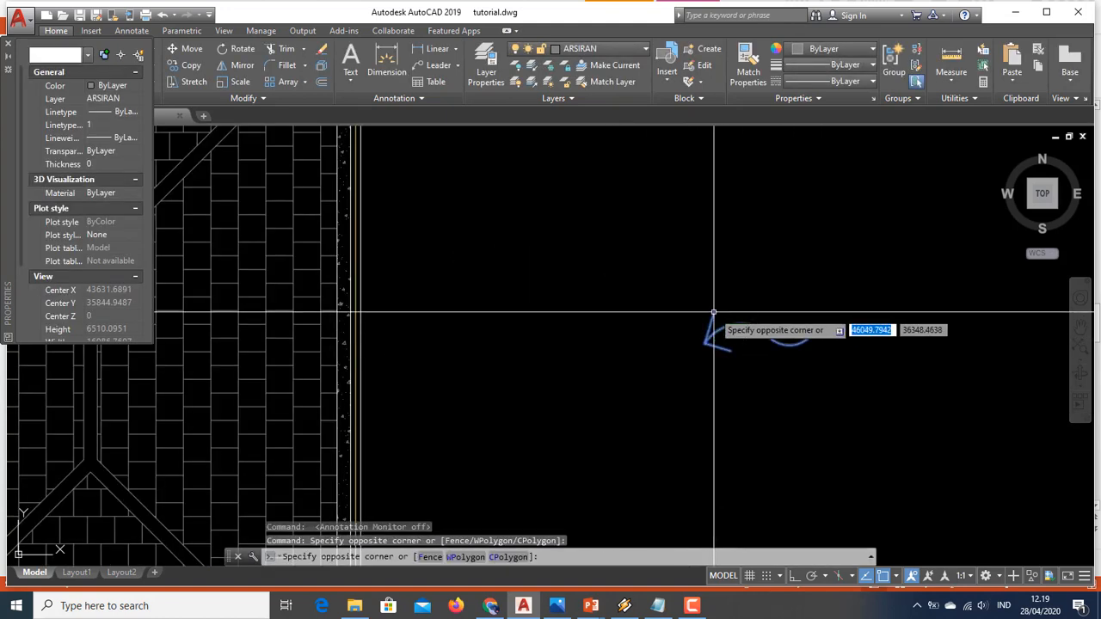
click(714, 312)
text(m)
key(Return)
click(814, 312)
middle_drag(570, 303, 1027, 319)
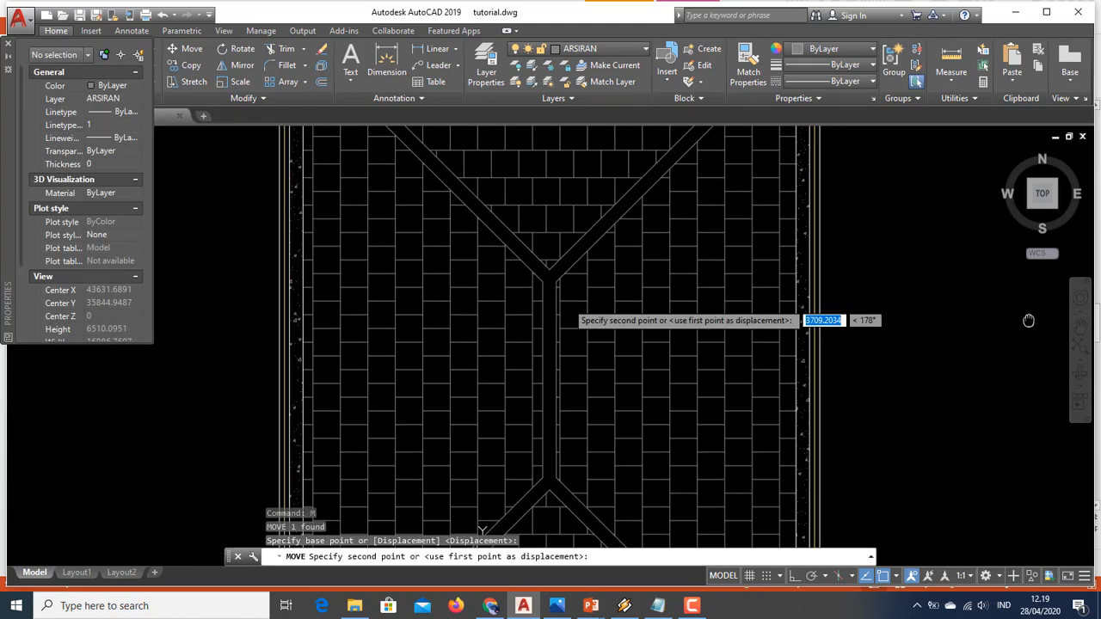
scroll(872, 348, down, 2)
scroll(670, 305, up, 2)
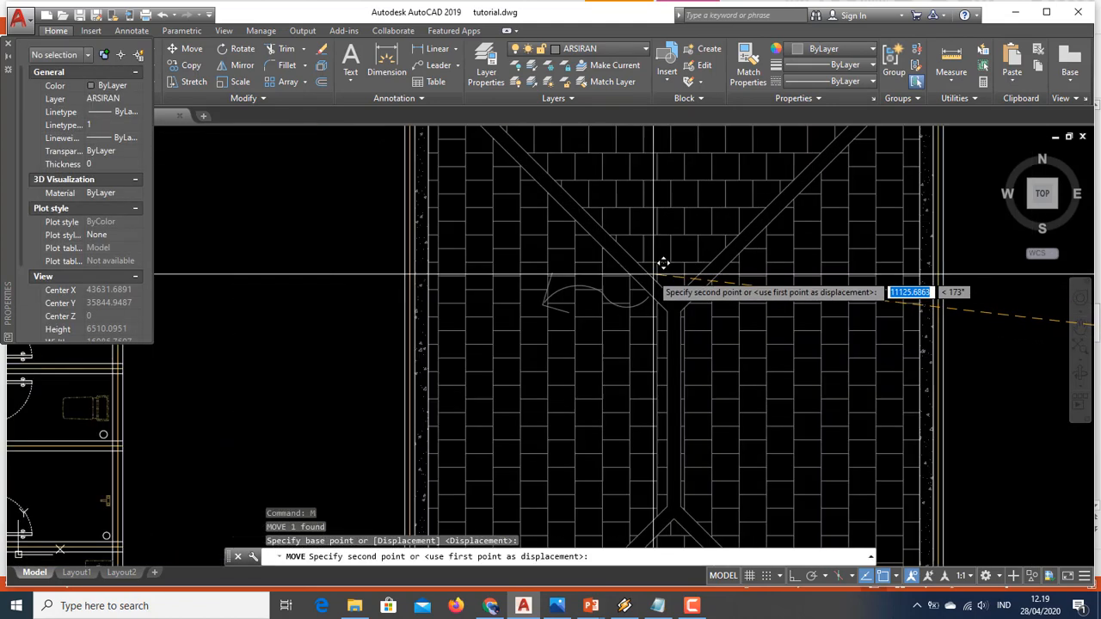
click(619, 277)
Step: Copy the wavy arrow block to a spot further down on the west roof face
click(559, 315)
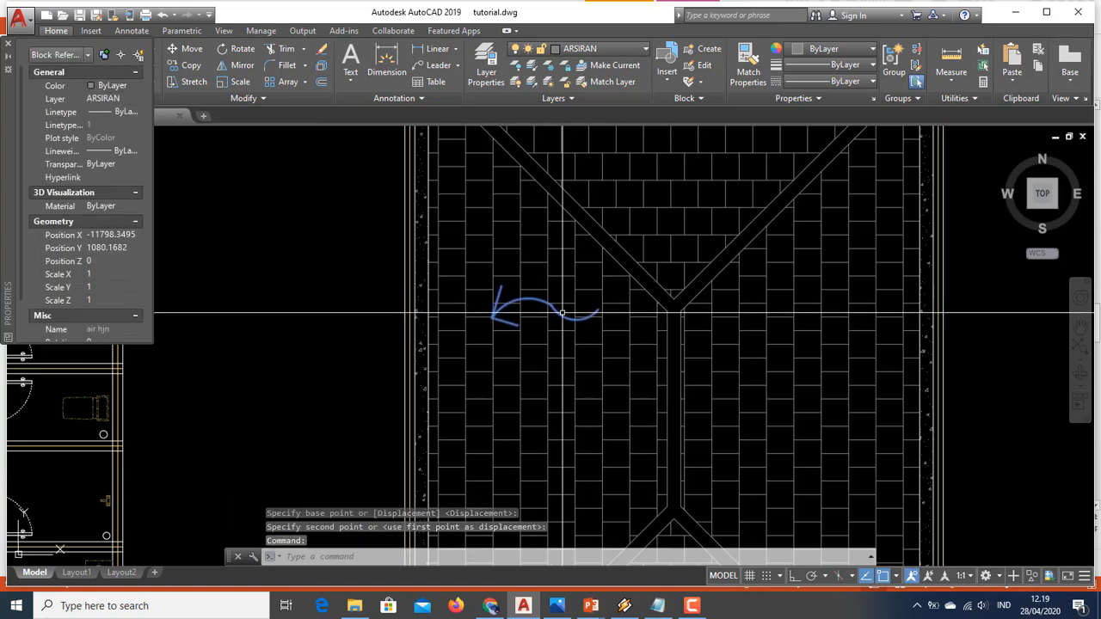
text(co)
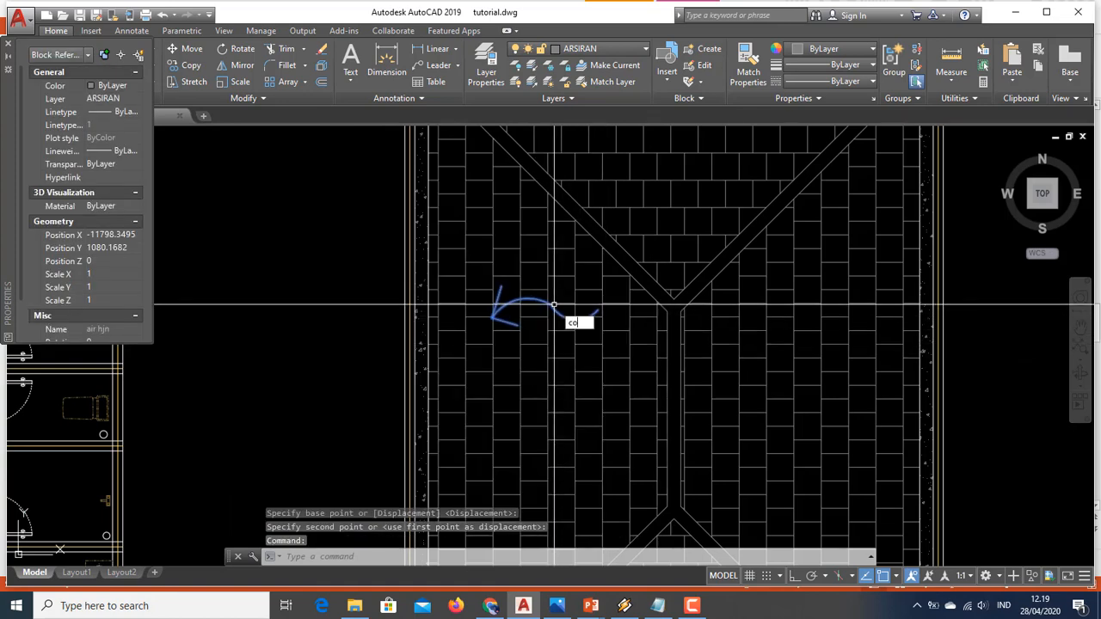
key(Return)
click(554, 313)
mouse_move(542, 467)
middle_down()
mouse_move(551, 371)
mouse_move(489, 364)
middle_up()
click(539, 395)
key(Escape)
Step: Examine the roof plan's tile hatching, hip corners, concrete slabs and flow arrows from the lower edge to the upper edge
scroll(619, 302, down, 2)
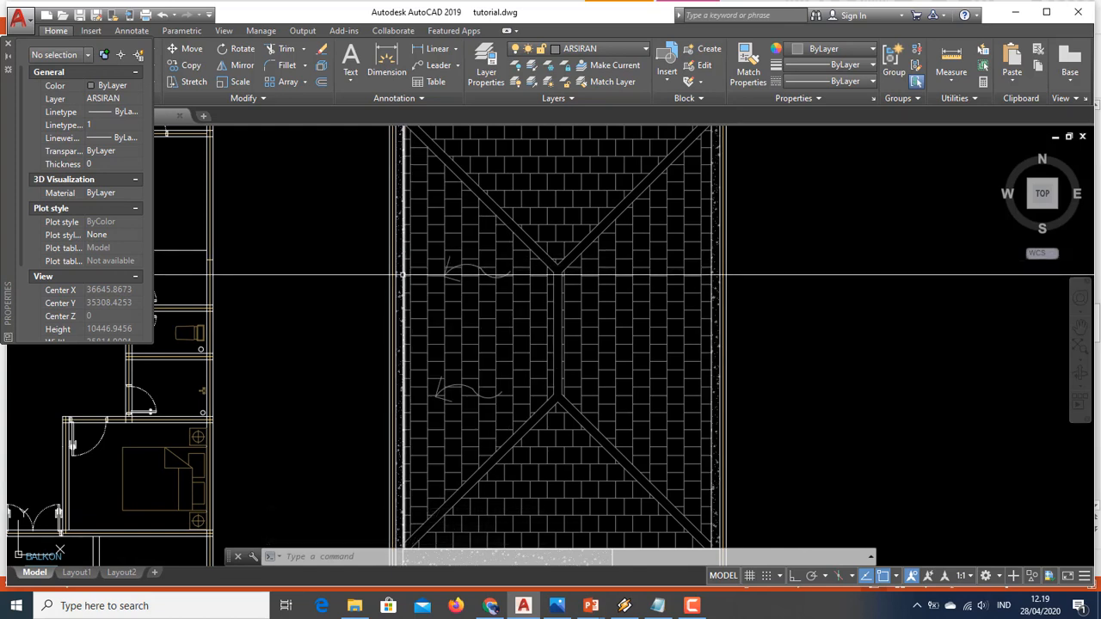
middle_drag(401, 416, 382, 295)
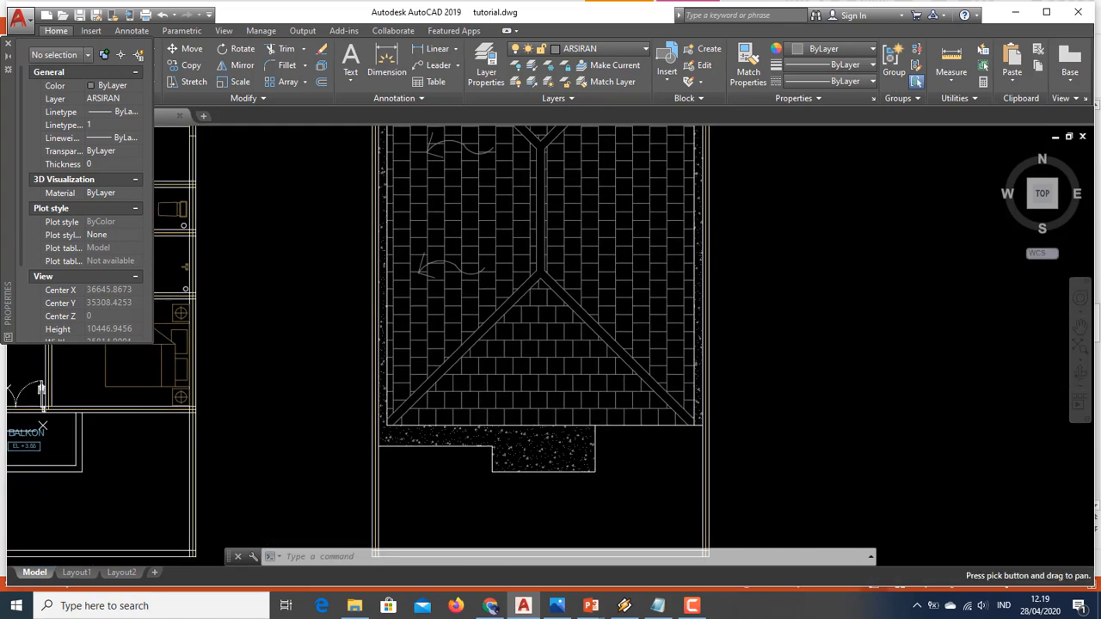
scroll(696, 439, up, 2)
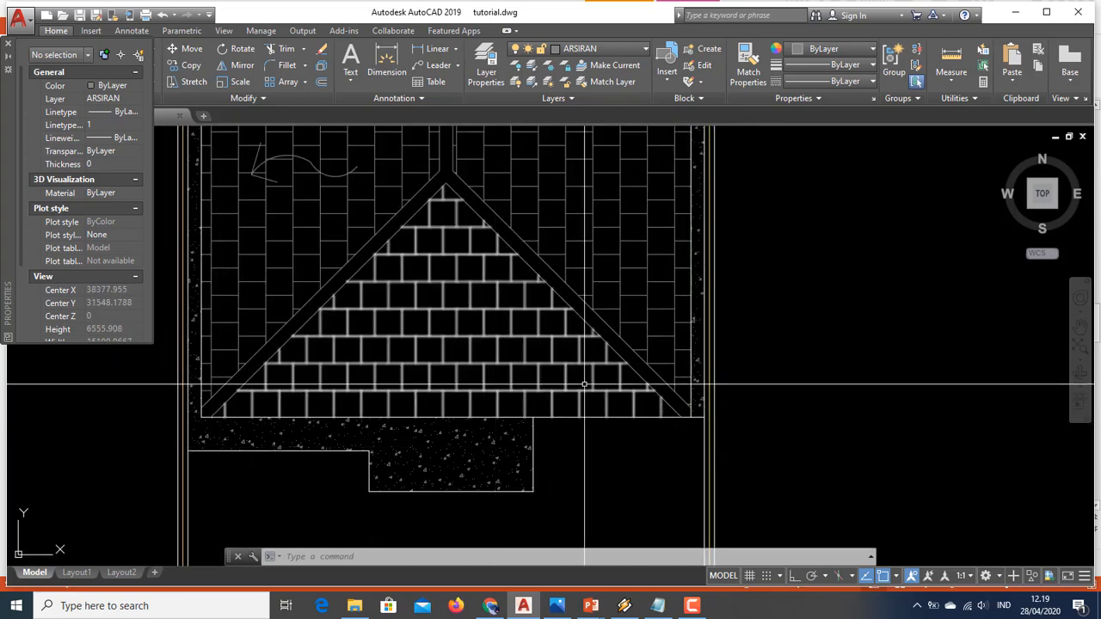
scroll(677, 411, up, 2)
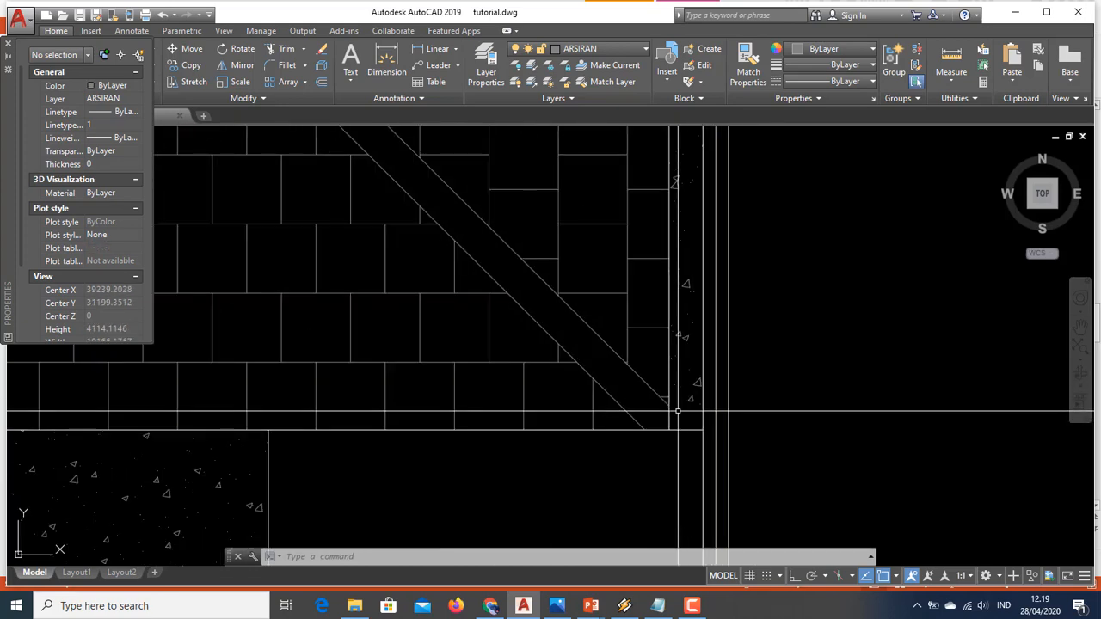
scroll(683, 413, down, 4)
scroll(619, 387, up, 3)
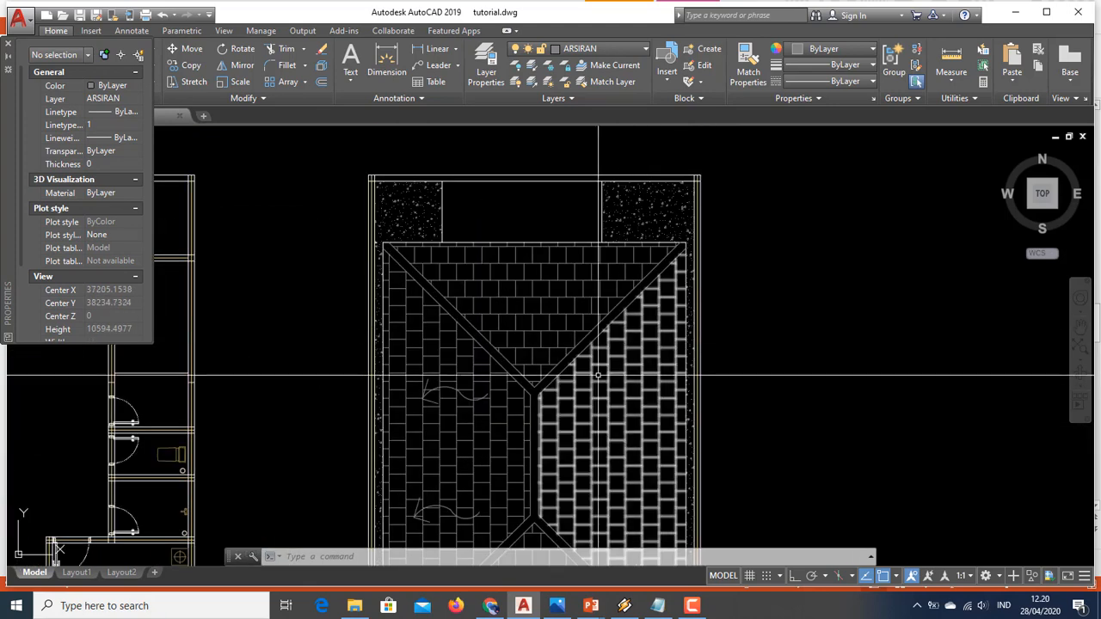
middle_drag(475, 309, 443, 315)
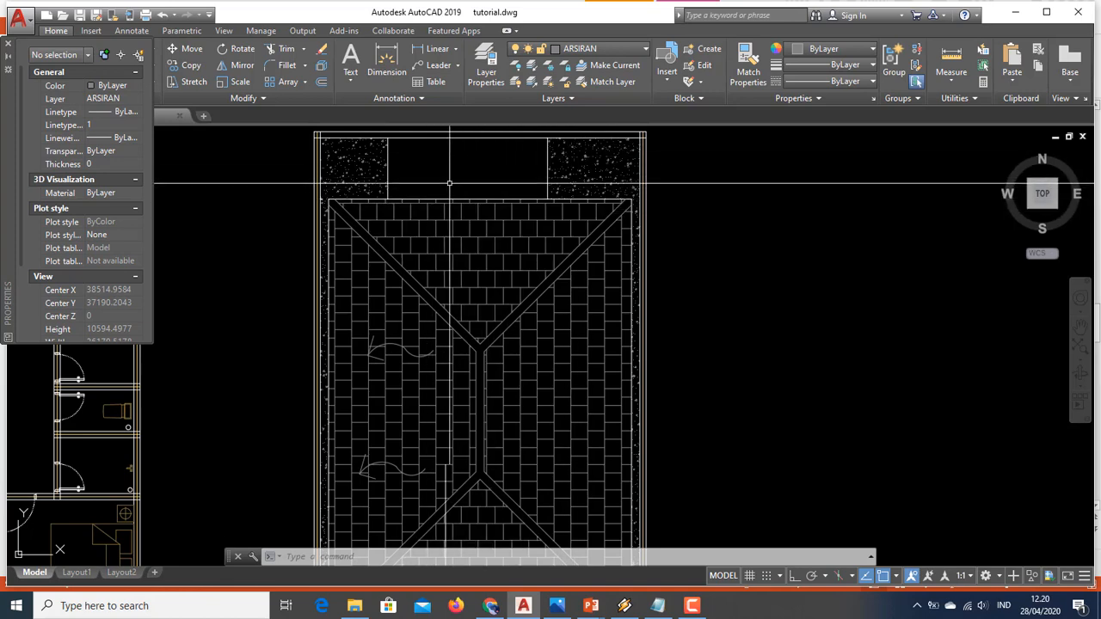
scroll(463, 193, down, 5)
scroll(485, 340, up, 3)
middle_drag(441, 269, 438, 340)
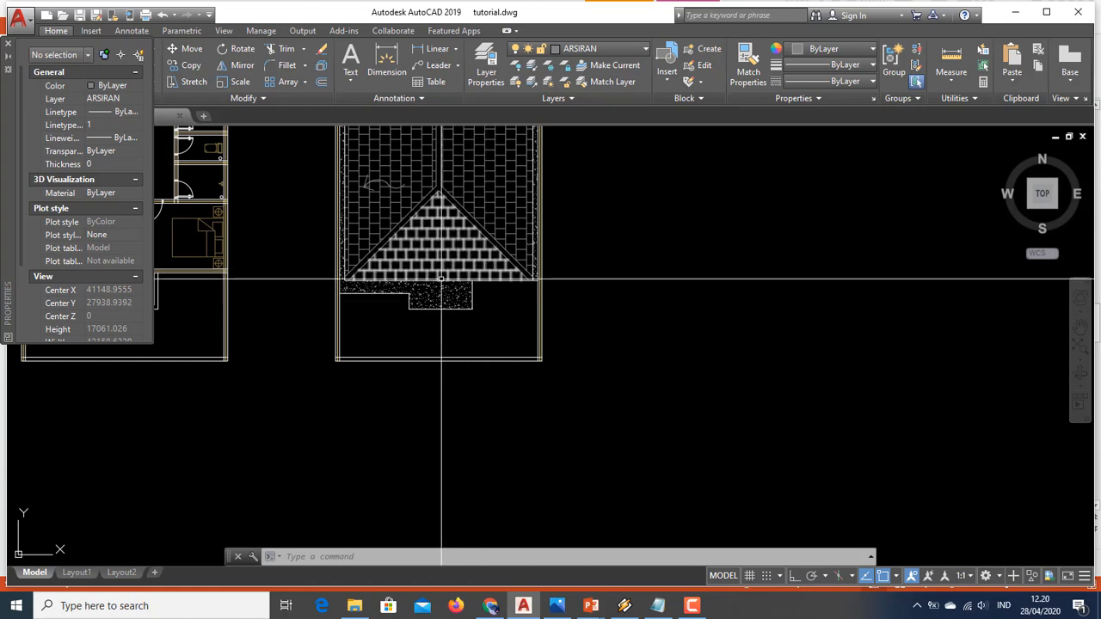
middle_drag(475, 296, 492, 371)
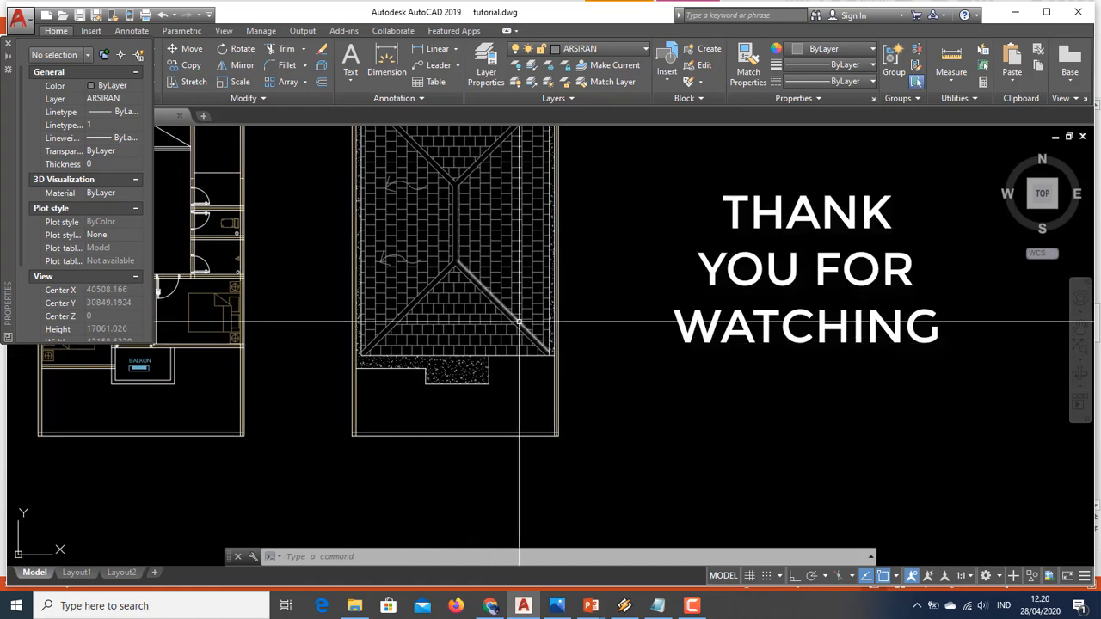
scroll(518, 322, down, 4)
scroll(524, 447, up, 5)
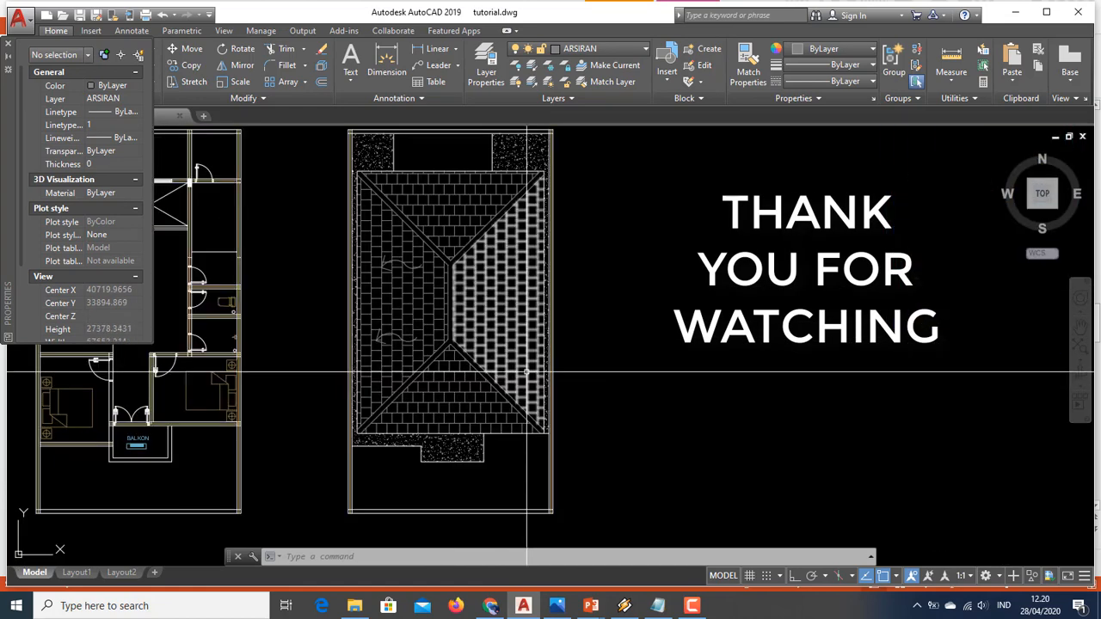